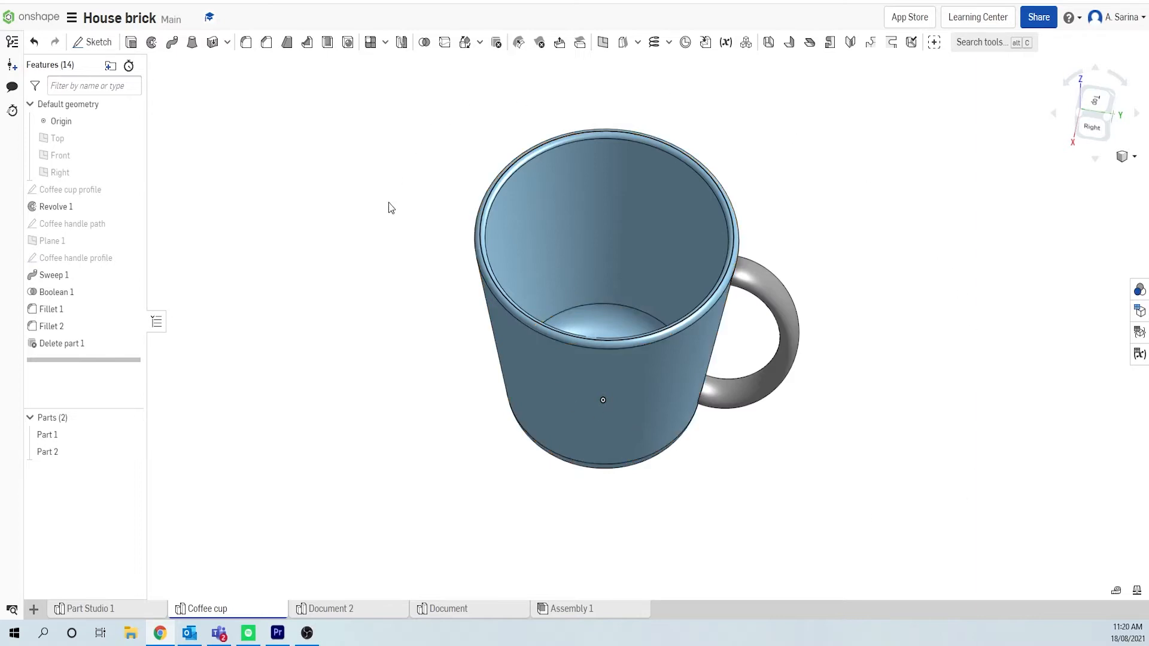
{"action": "right_click_drag", "start_coordinate": [786, 205], "coordinate": [793, 165]}
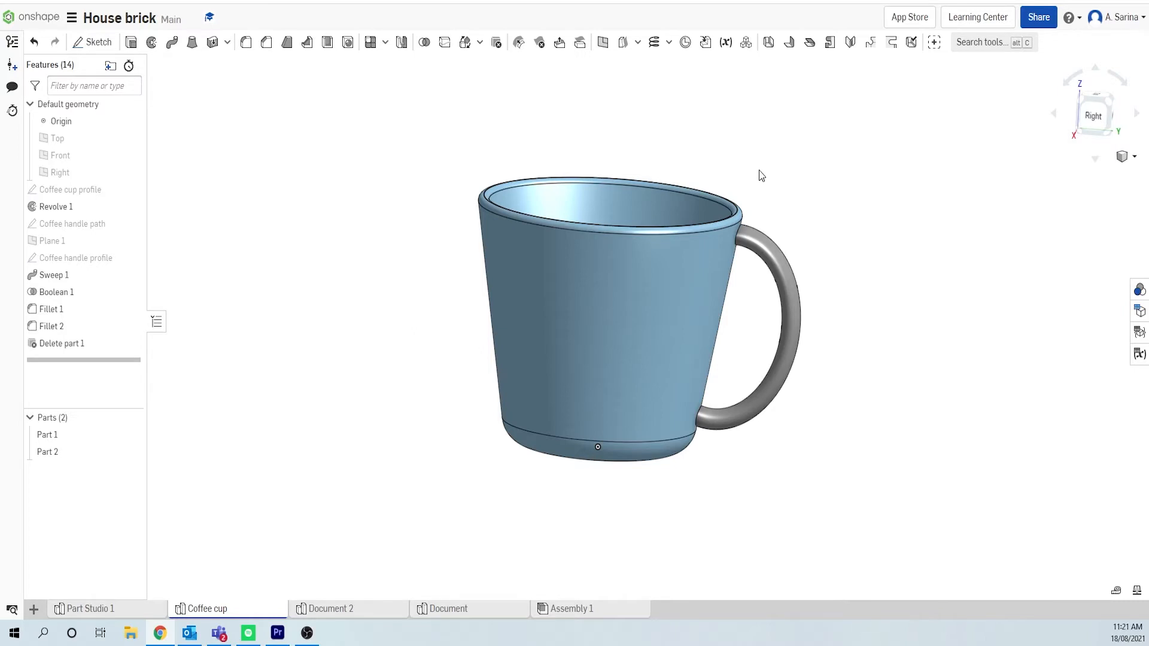
{"action": "right_click_drag", "start_coordinate": [754, 171], "coordinate": [737, 182]}
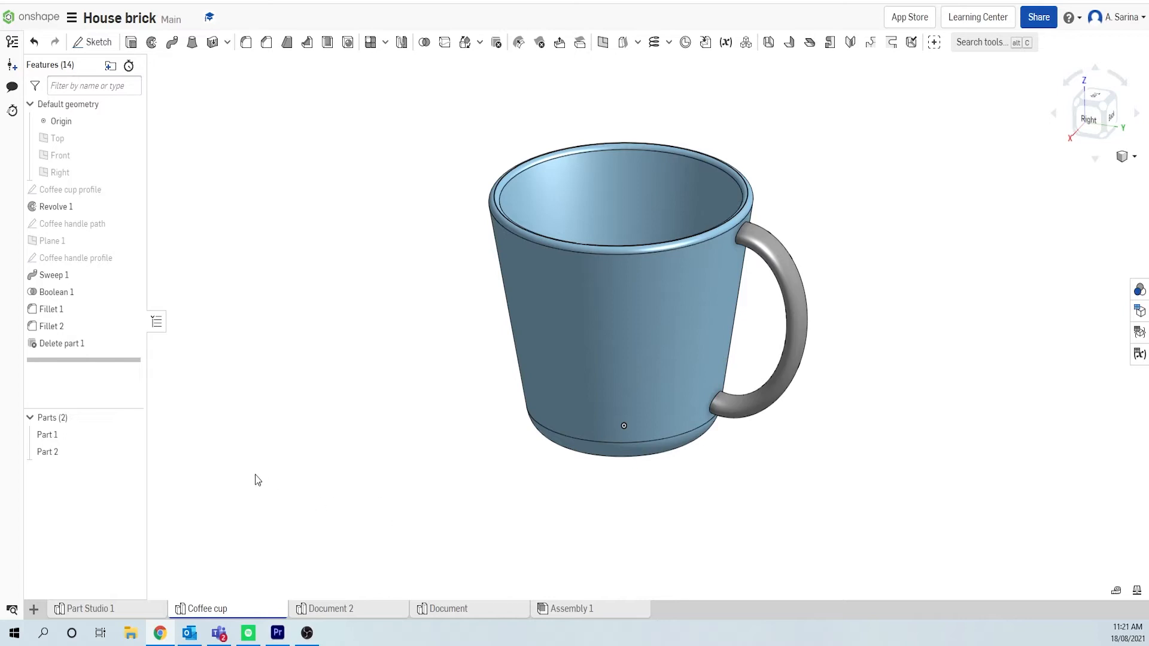
Create a new part studio in the document and rename it "Drink bottle"
{"action": "left_click", "coordinate": [33, 609]}
{"action": "left_click", "coordinate": [58, 525]}
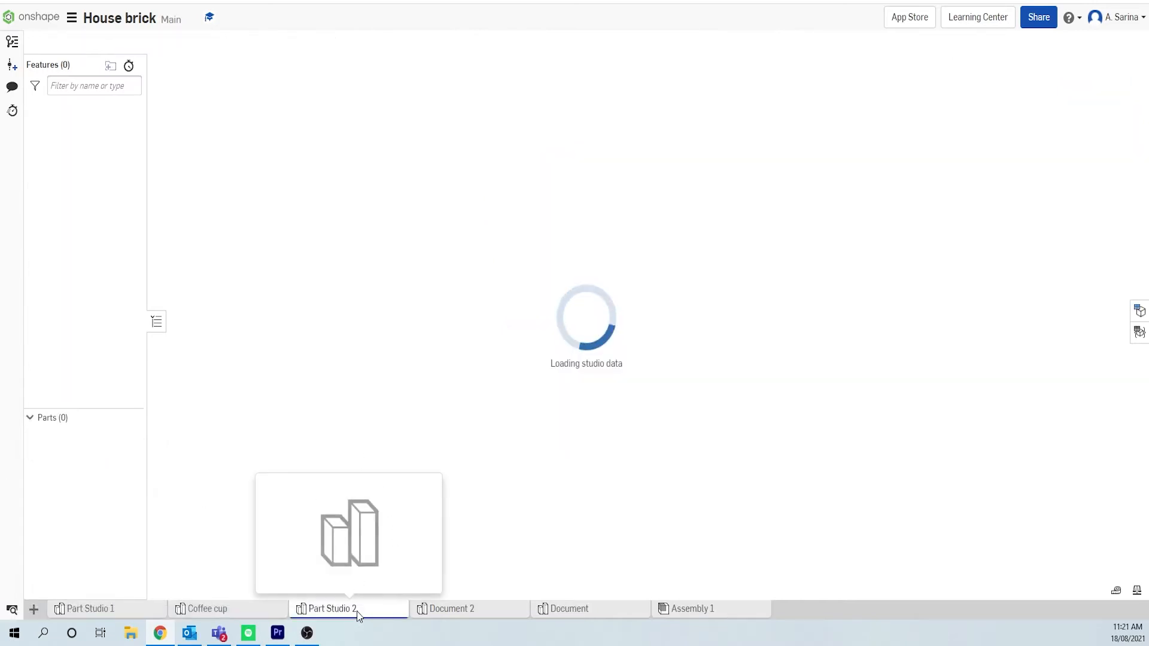
{"action": "right_click", "coordinate": [361, 608]}
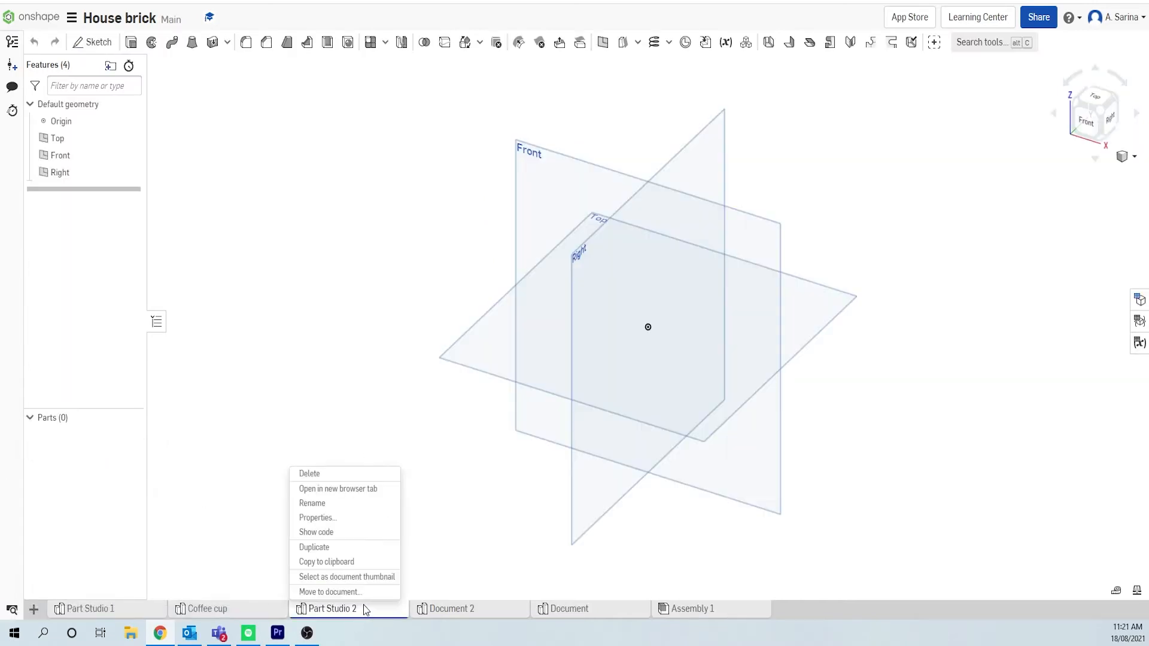
{"action": "left_click", "coordinate": [357, 503]}
{"action": "type", "text": "Drink bo"}
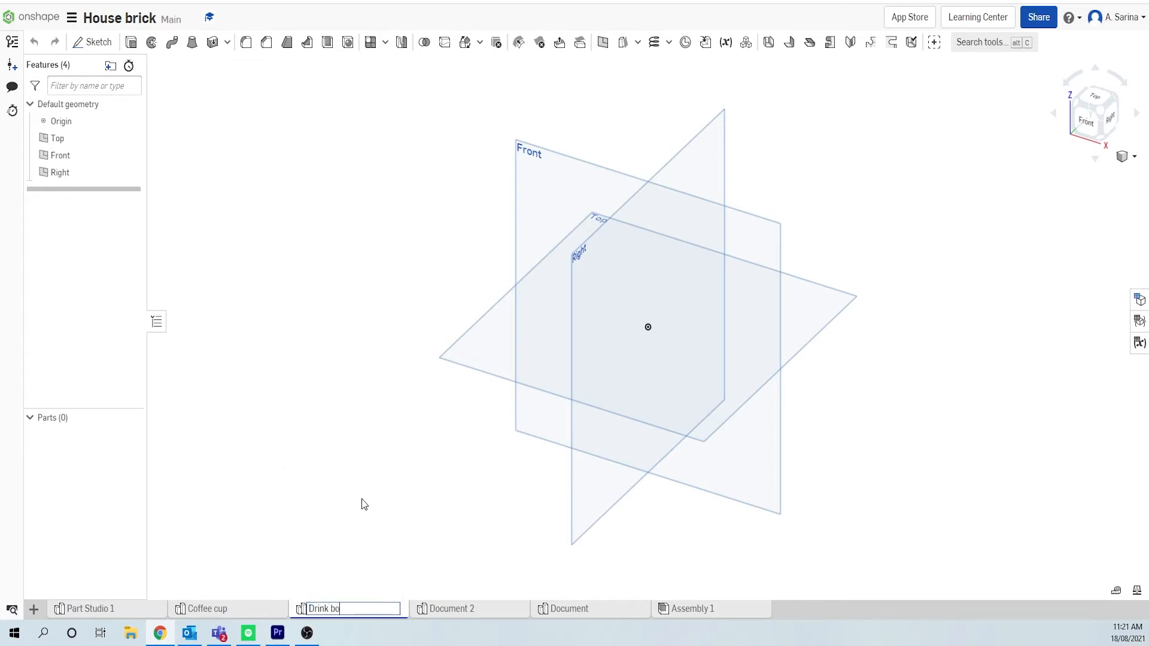
{"action": "type", "text": "ttl3"}
{"action": "key", "text": "BackSpace"}
{"action": "type", "text": "e"}
{"action": "key", "text": "Return"}
Create a construction plane offset 40 mm above the Top plane
{"action": "scroll", "coordinate": [597, 261], "scroll_direction": "down", "scroll_amount": 5}
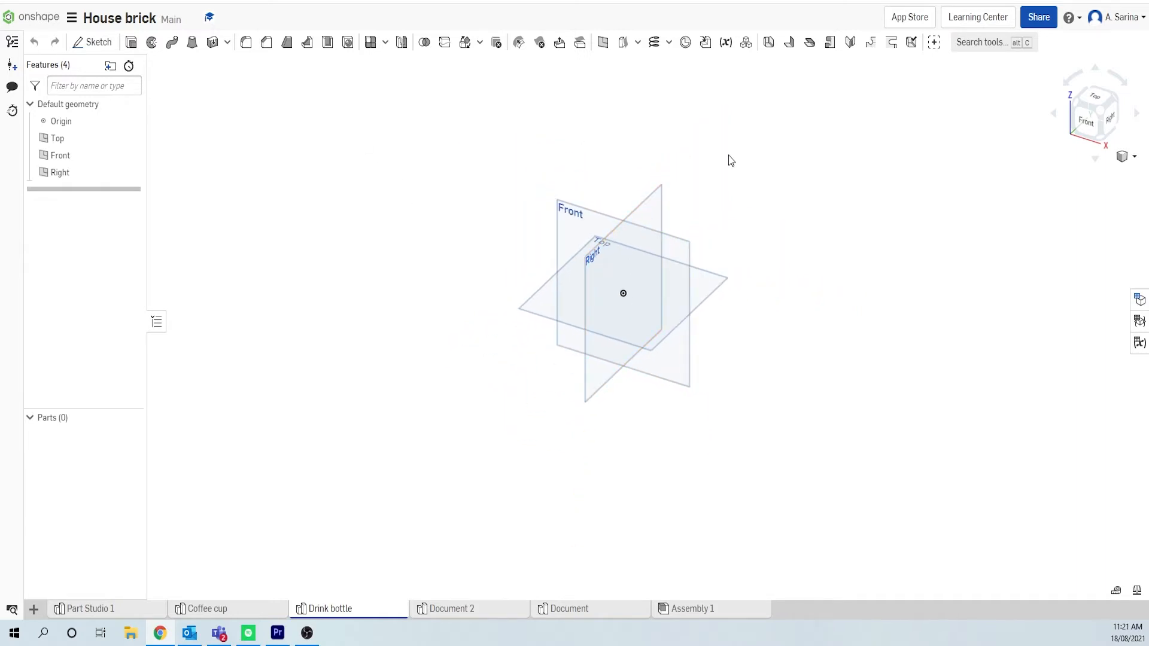
{"action": "scroll", "coordinate": [727, 150], "scroll_direction": "up", "scroll_amount": 3}
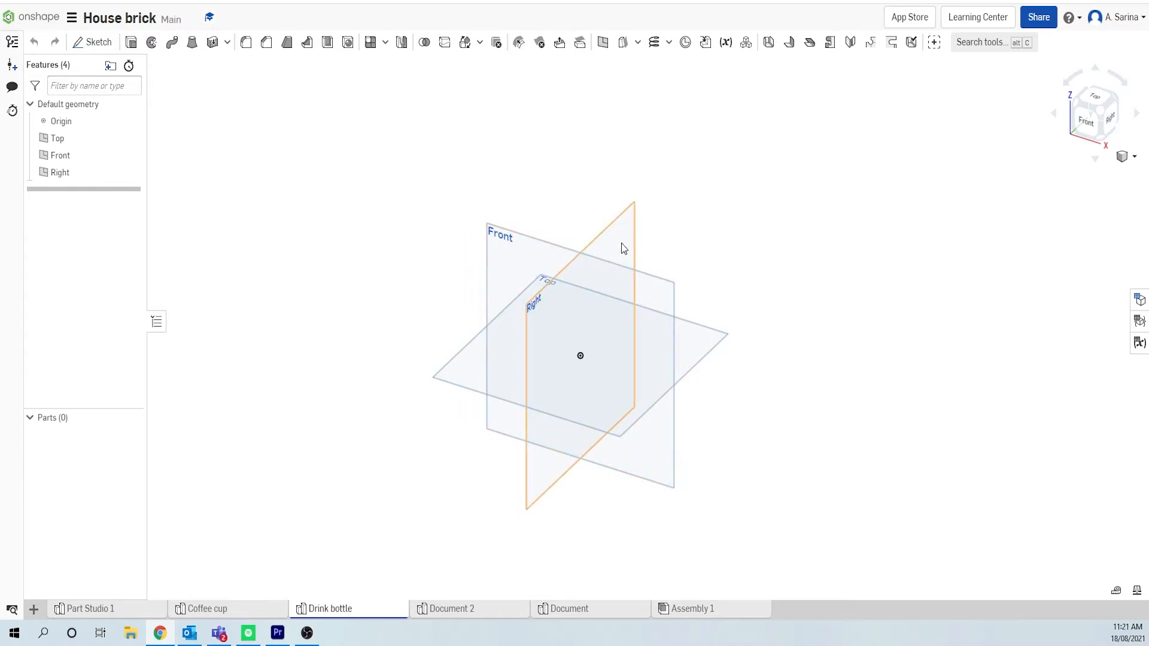
{"action": "left_click", "coordinate": [464, 384]}
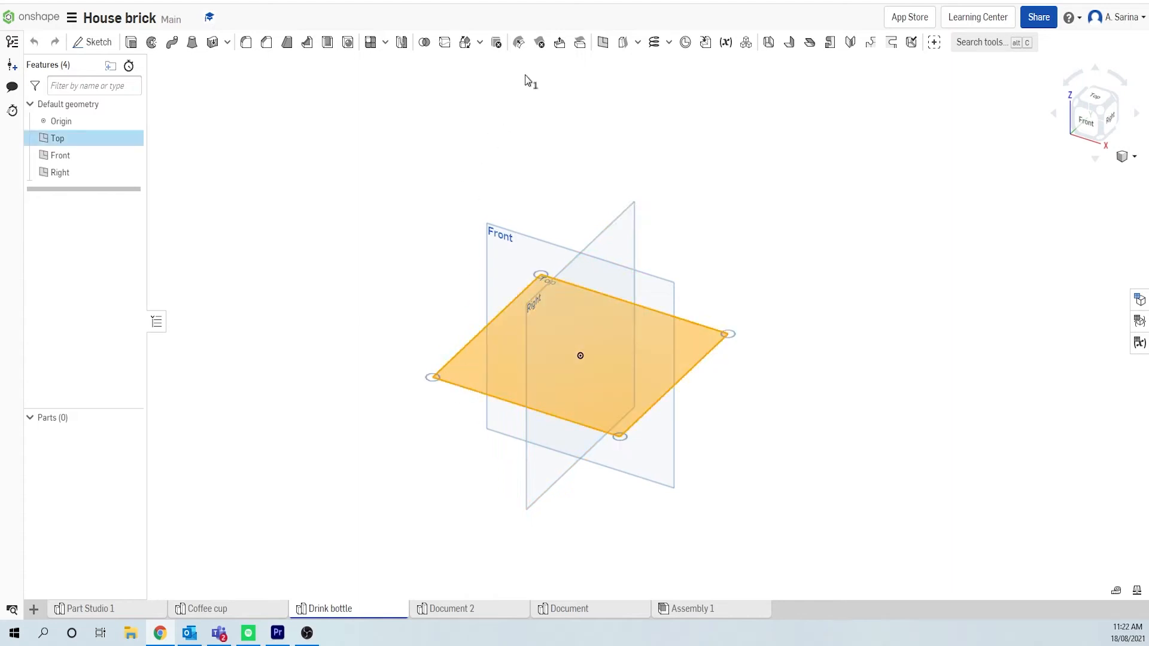
{"action": "left_click", "coordinate": [603, 47]}
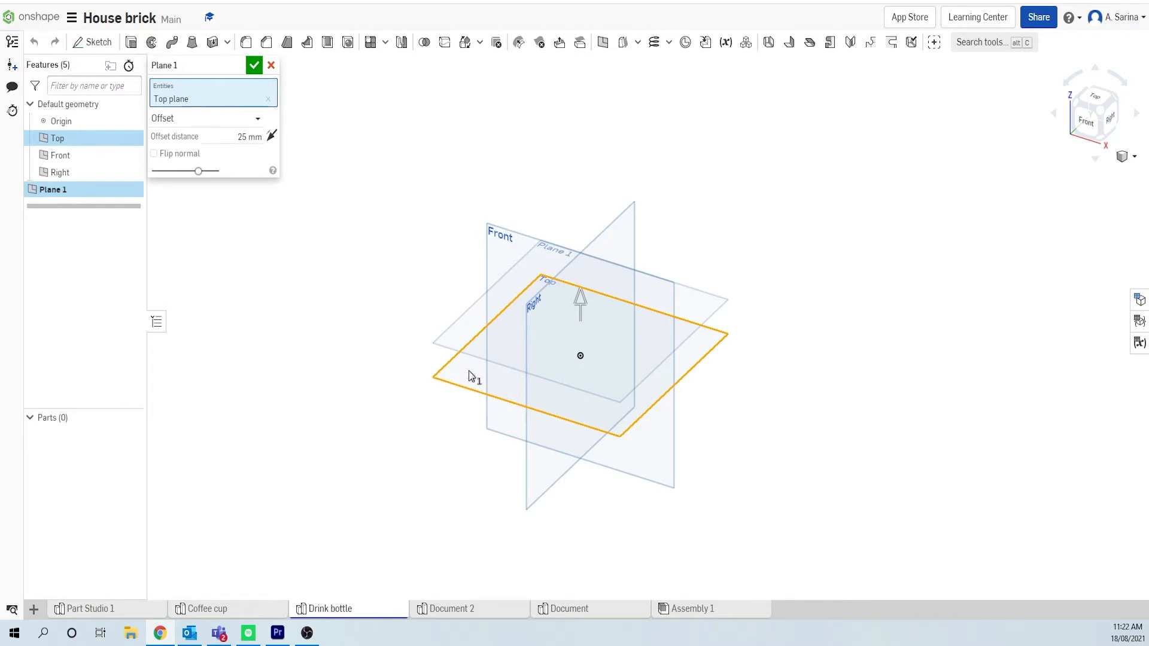
{"action": "left_click", "coordinate": [210, 141]}
{"action": "type", "text": "40"}
{"action": "left_click", "coordinate": [254, 65]}
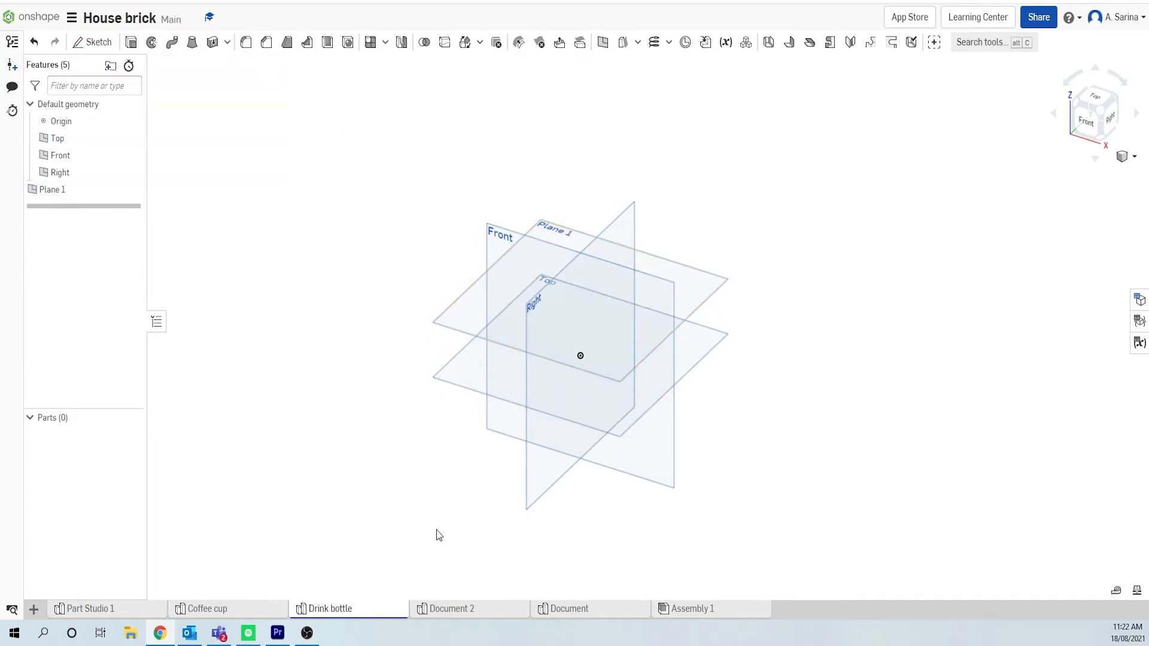
Create a second construction plane offset 200 mm above the Top plane
{"action": "left_click", "coordinate": [476, 375]}
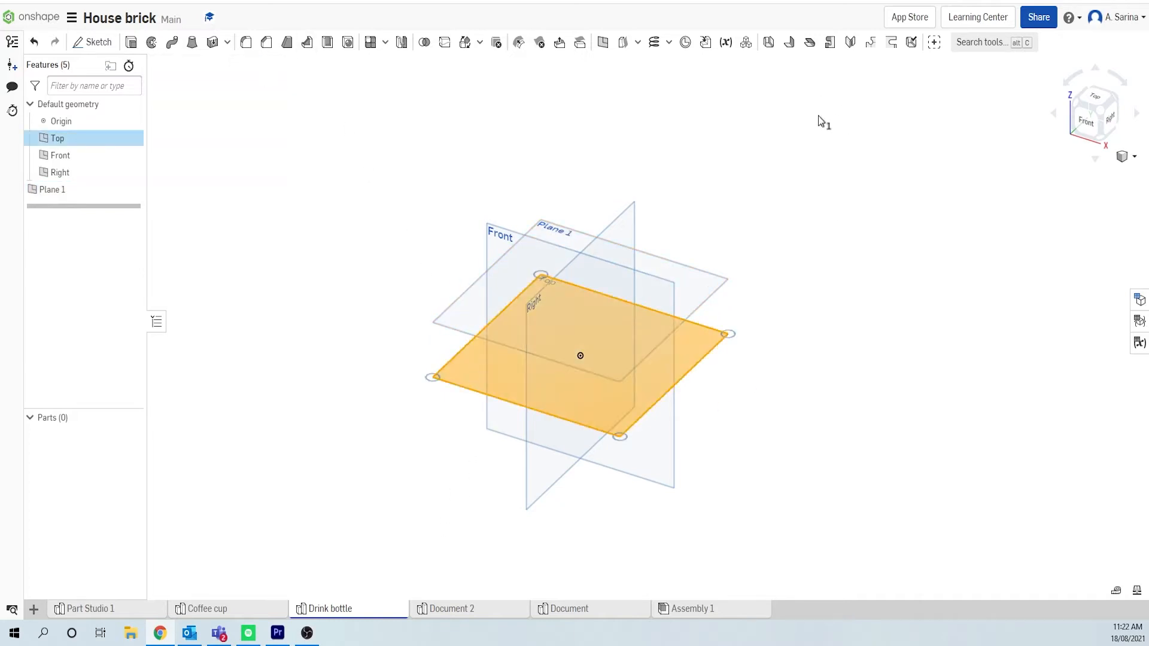
{"action": "left_click", "coordinate": [602, 42]}
{"action": "left_click", "coordinate": [247, 137]}
{"action": "type", "text": "200"}
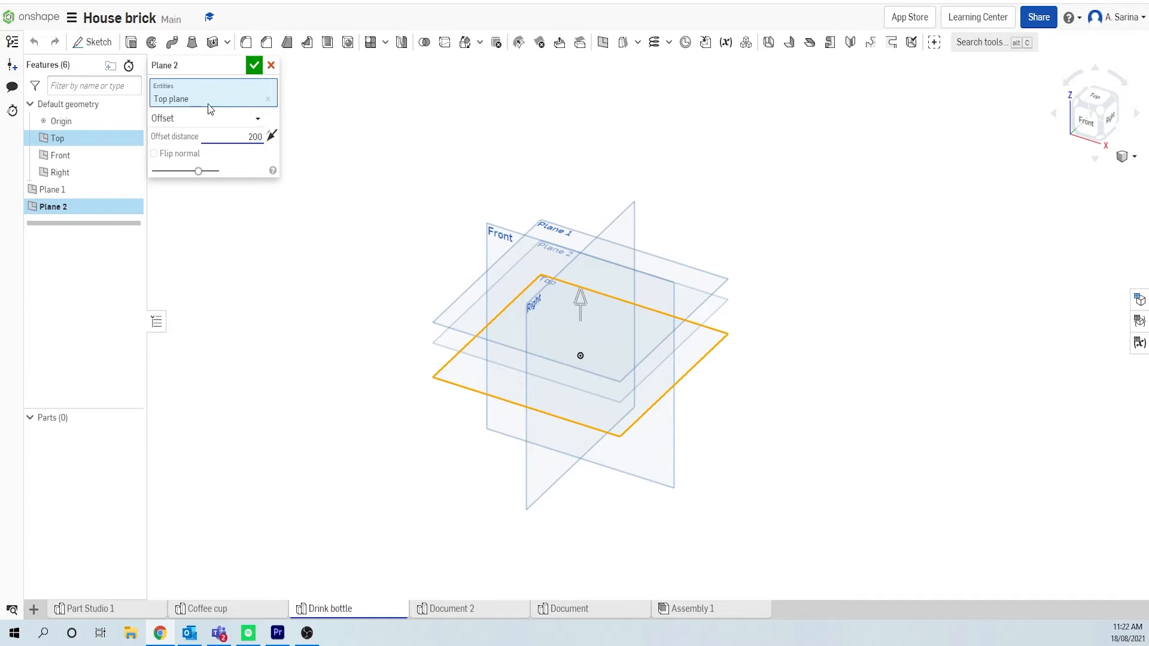
{"action": "left_click", "coordinate": [254, 65]}
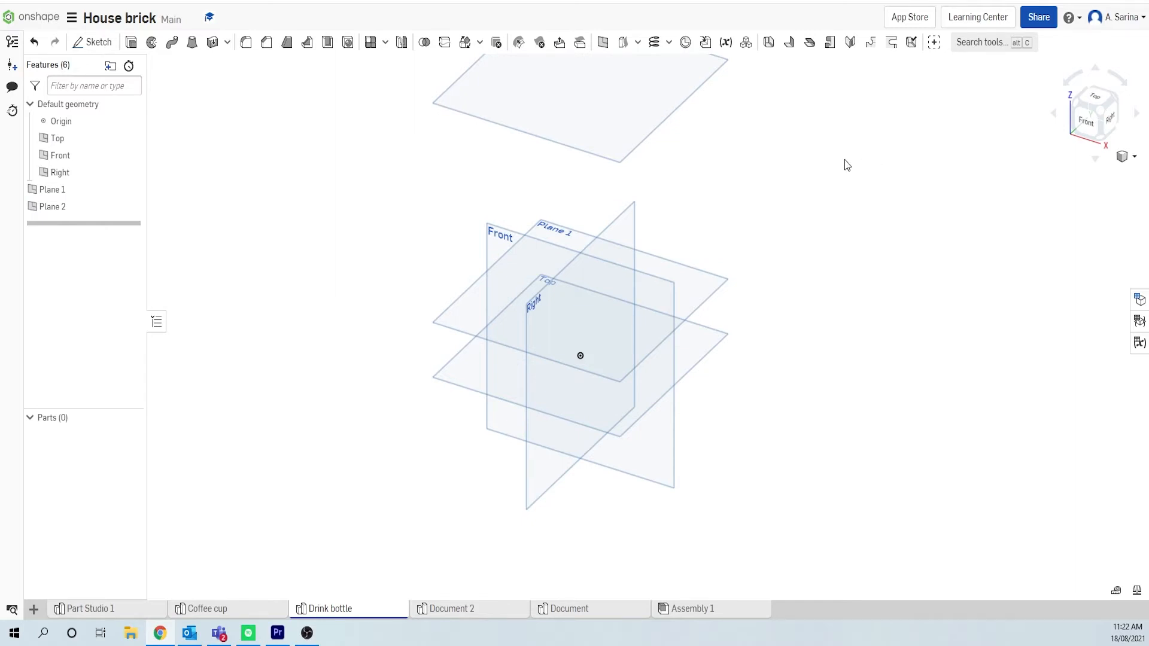
Create a third construction plane offset 240 mm above the Top plane
{"action": "middle_click_drag", "start_coordinate": [823, 176], "coordinate": [823, 246]}
{"action": "scroll", "coordinate": [814, 239], "scroll_direction": "down", "scroll_amount": 5}
{"action": "scroll", "coordinate": [812, 237], "scroll_direction": "up", "scroll_amount": 5}
{"action": "scroll", "coordinate": [809, 235], "scroll_direction": "down", "scroll_amount": 3}
{"action": "scroll", "coordinate": [808, 235], "scroll_direction": "up", "scroll_amount": 2}
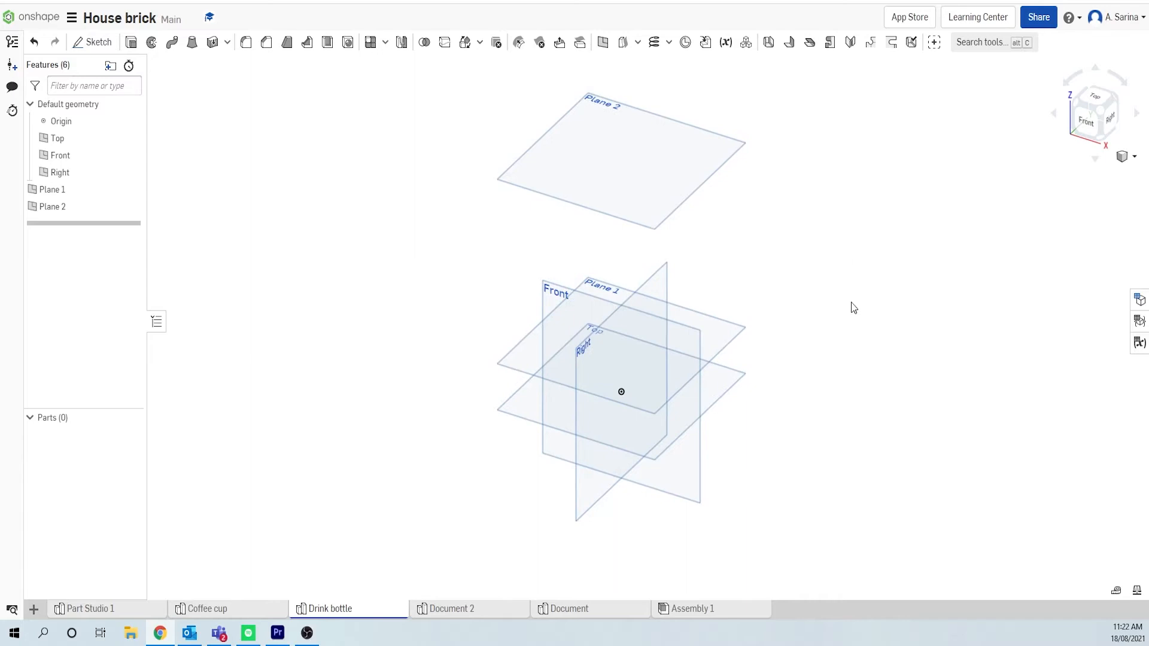
{"action": "right_click_drag", "start_coordinate": [898, 374], "coordinate": [924, 370]}
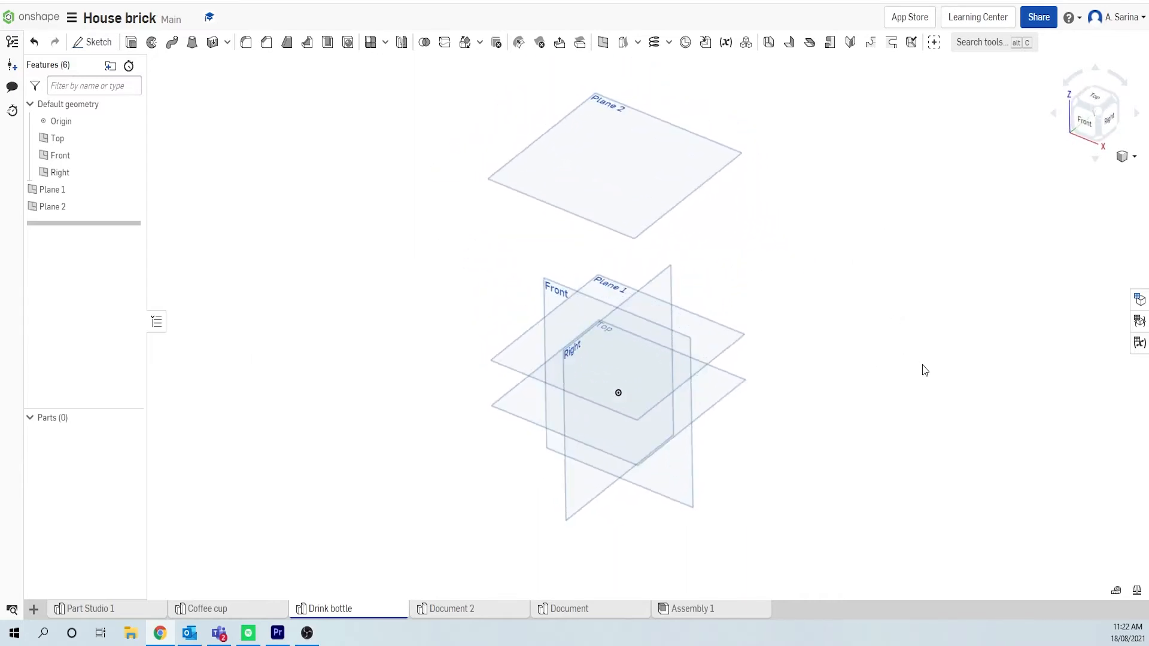
{"action": "middle_click_drag", "start_coordinate": [951, 346], "coordinate": [901, 345]}
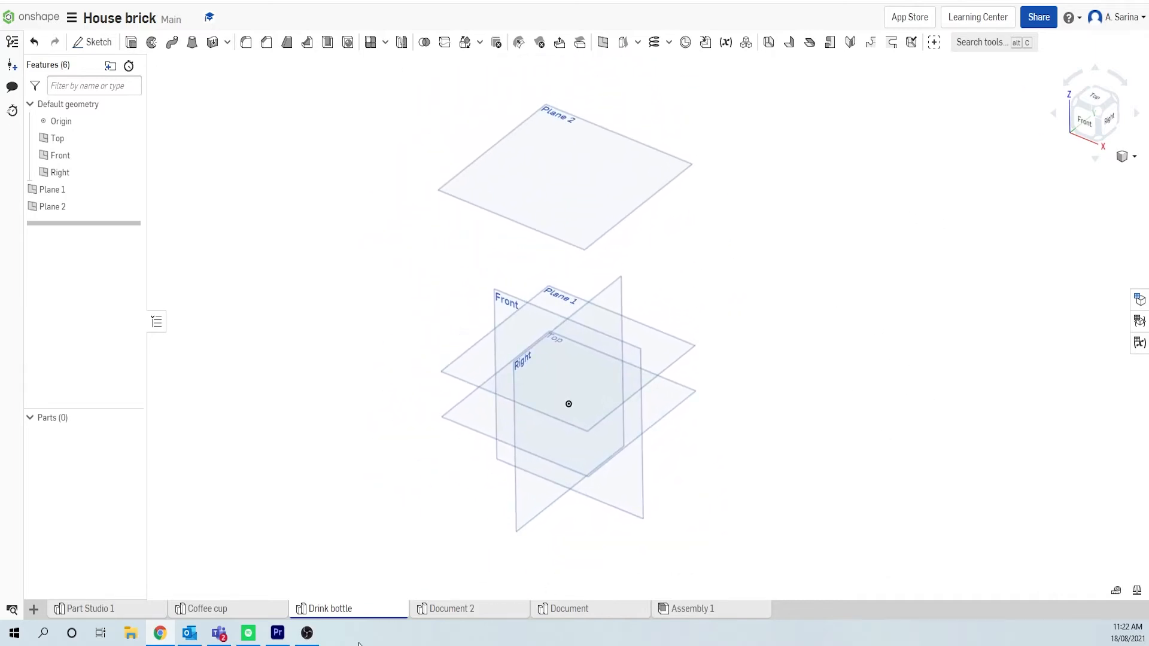
{"action": "left_click", "coordinate": [469, 418]}
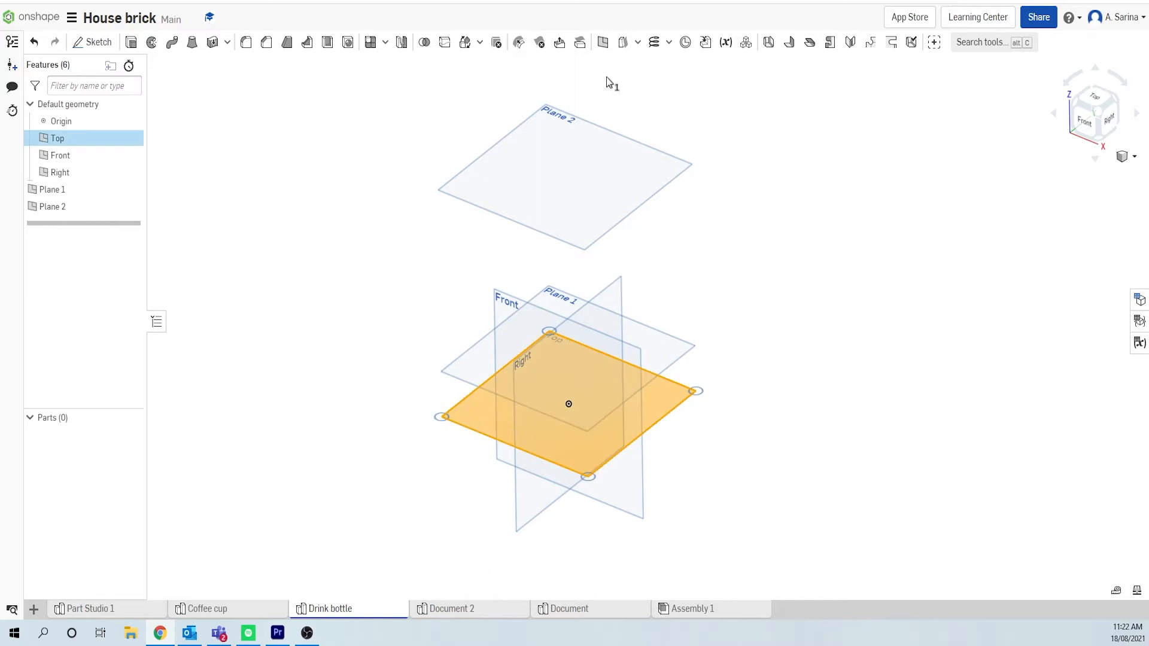
{"action": "left_click", "coordinate": [603, 46]}
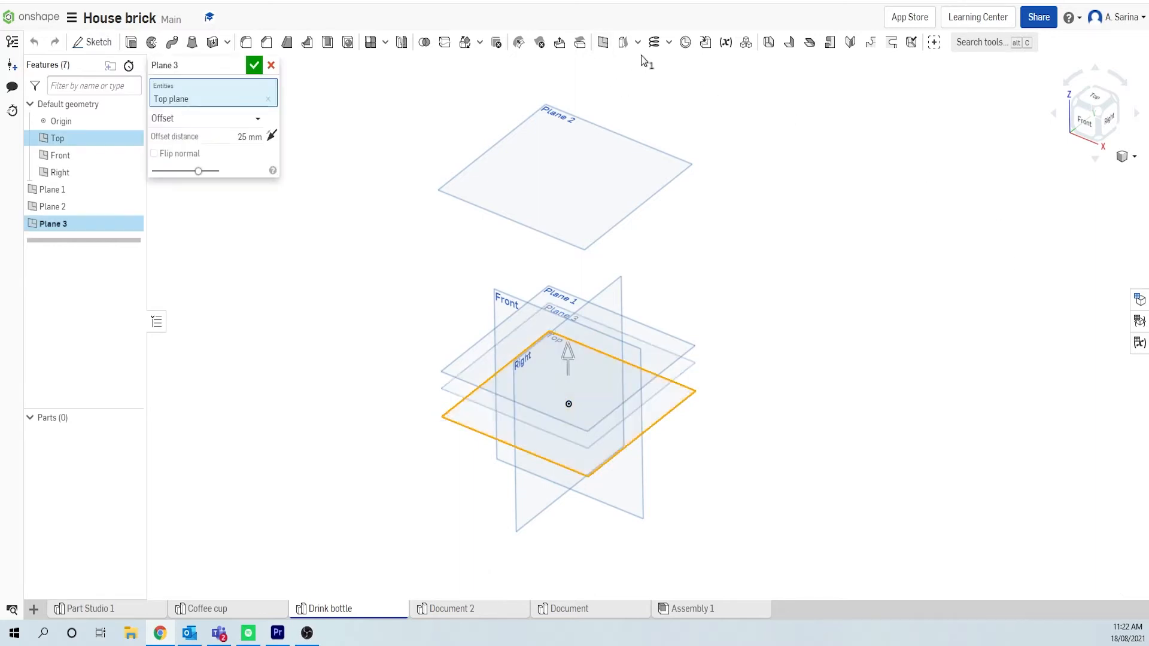
{"action": "left_click", "coordinate": [239, 137]}
{"action": "type", "text": "240"}
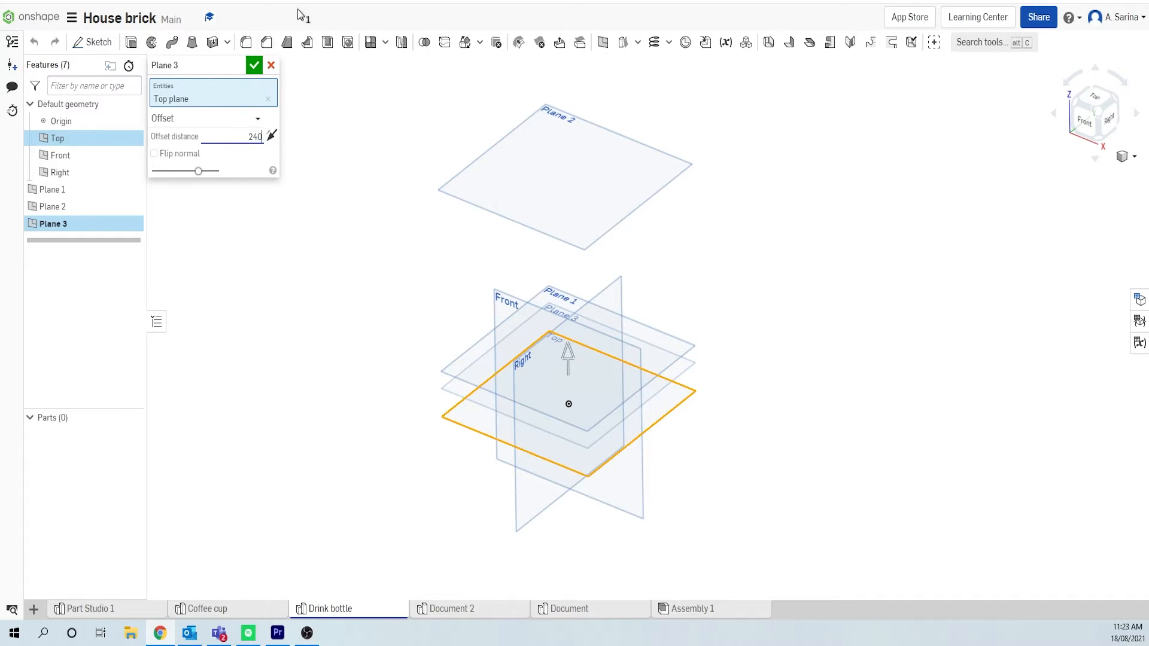
{"action": "left_click", "coordinate": [253, 65]}
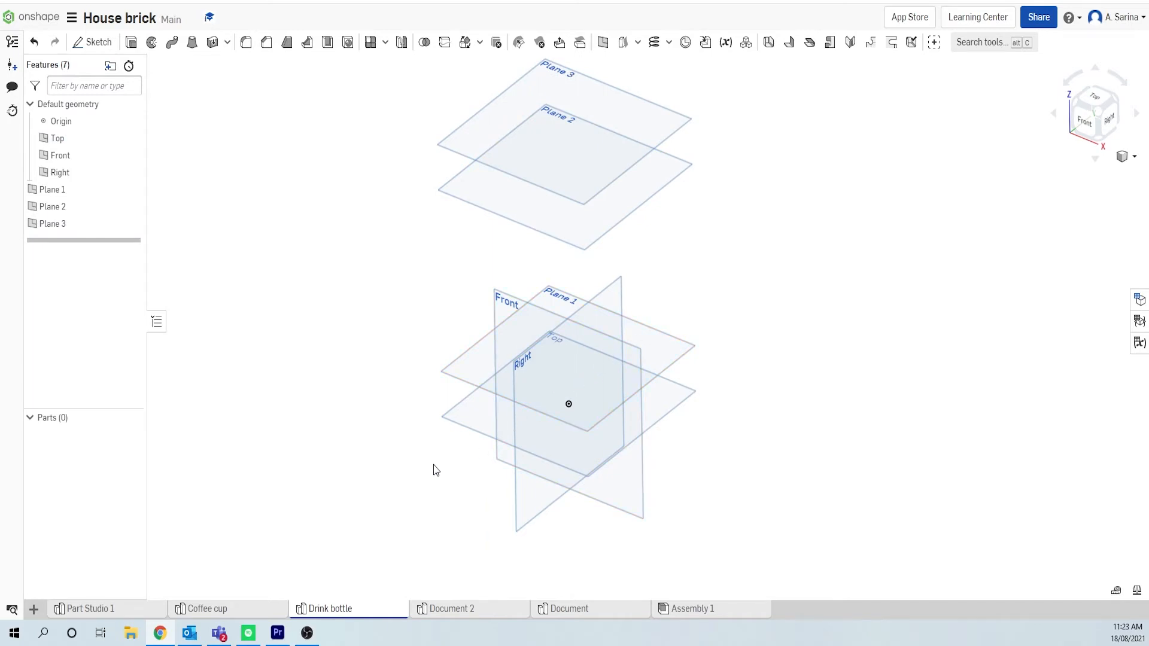
Sketch a six-sided circumscribed polygon on the Top plane, centred on the origin, with an inner circle about 106 mm in diameter
{"action": "left_click", "coordinate": [461, 417]}
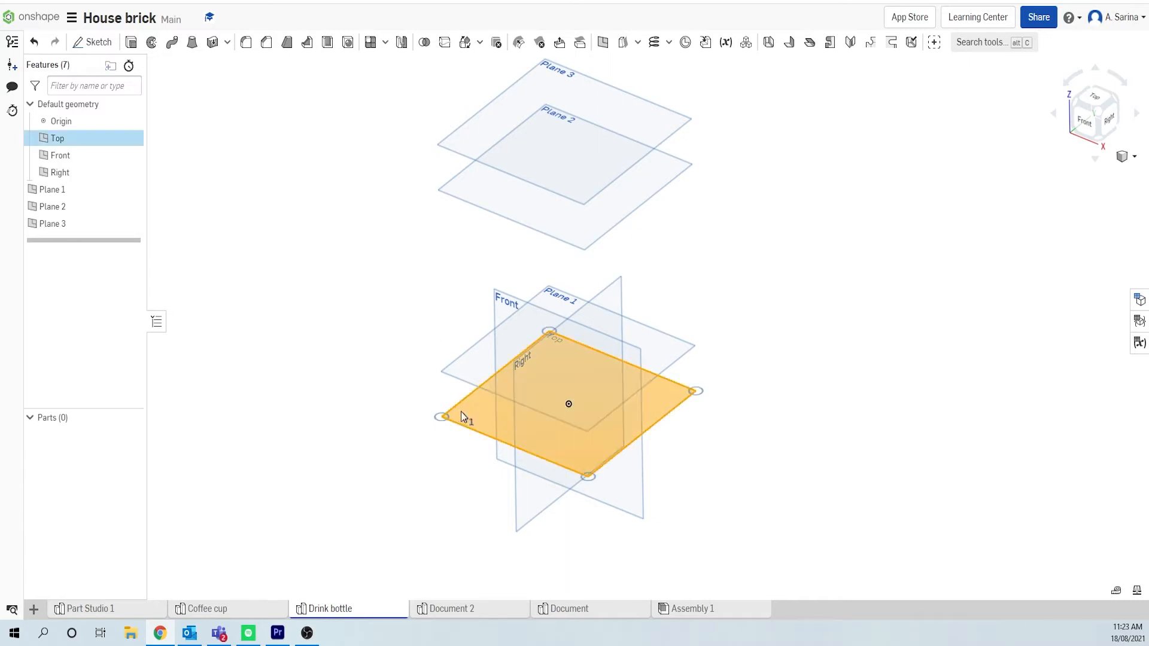
{"action": "key", "text": "n"}
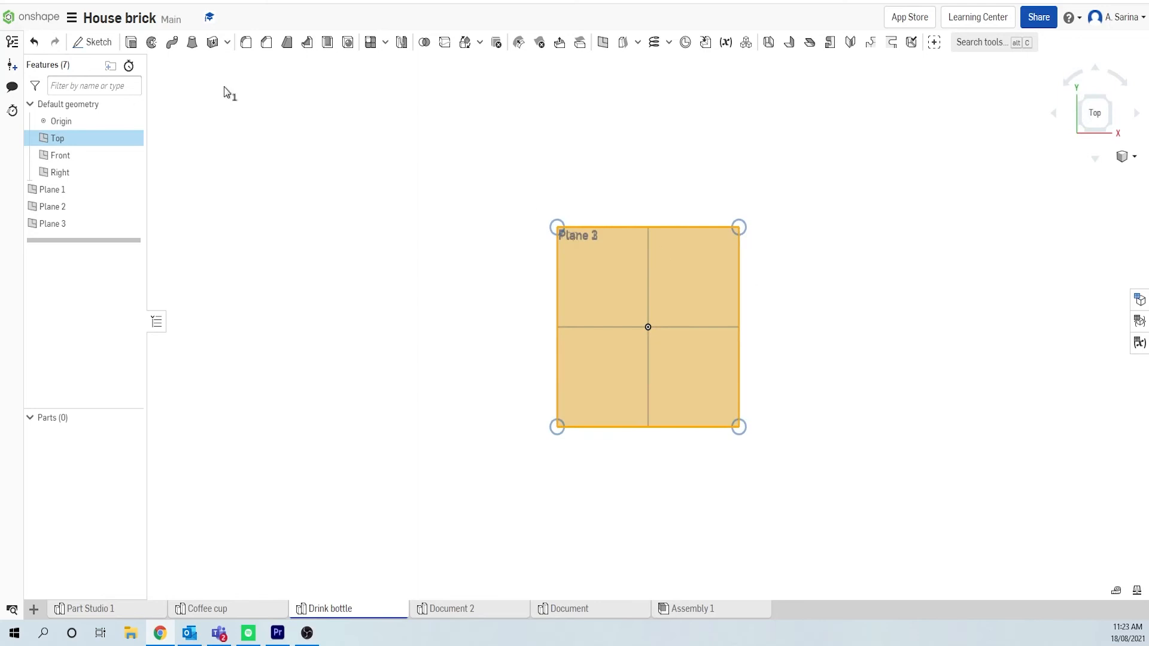
{"action": "left_click", "coordinate": [91, 43]}
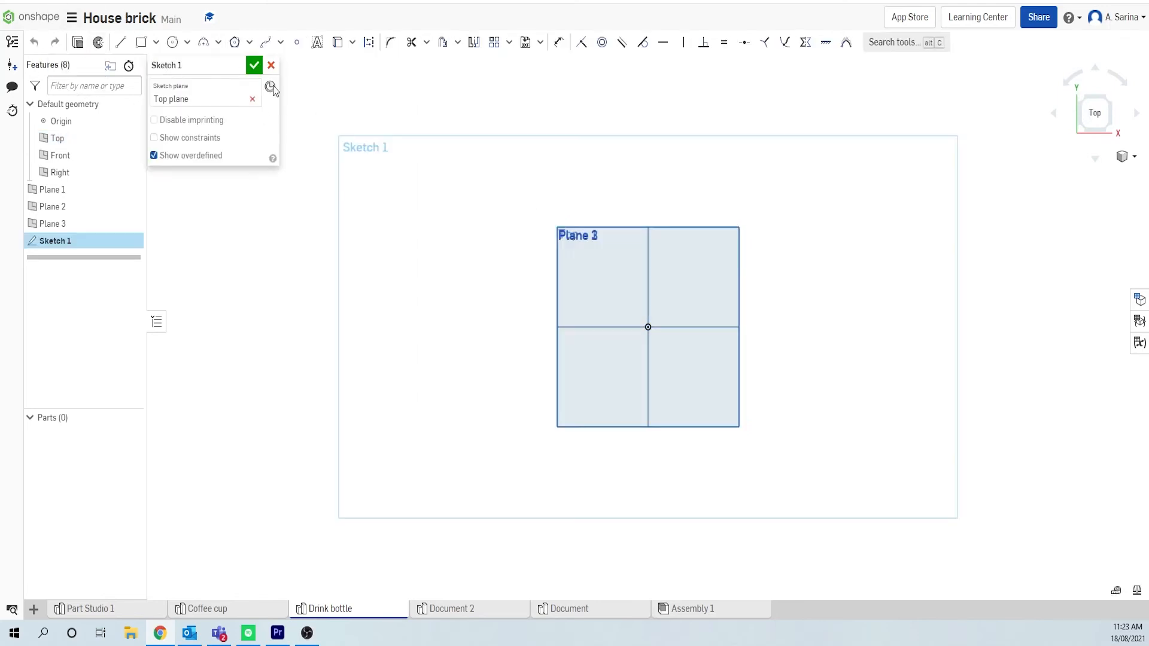
{"action": "left_click", "coordinate": [235, 43]}
{"action": "scroll", "coordinate": [752, 333], "scroll_direction": "up", "scroll_amount": 3}
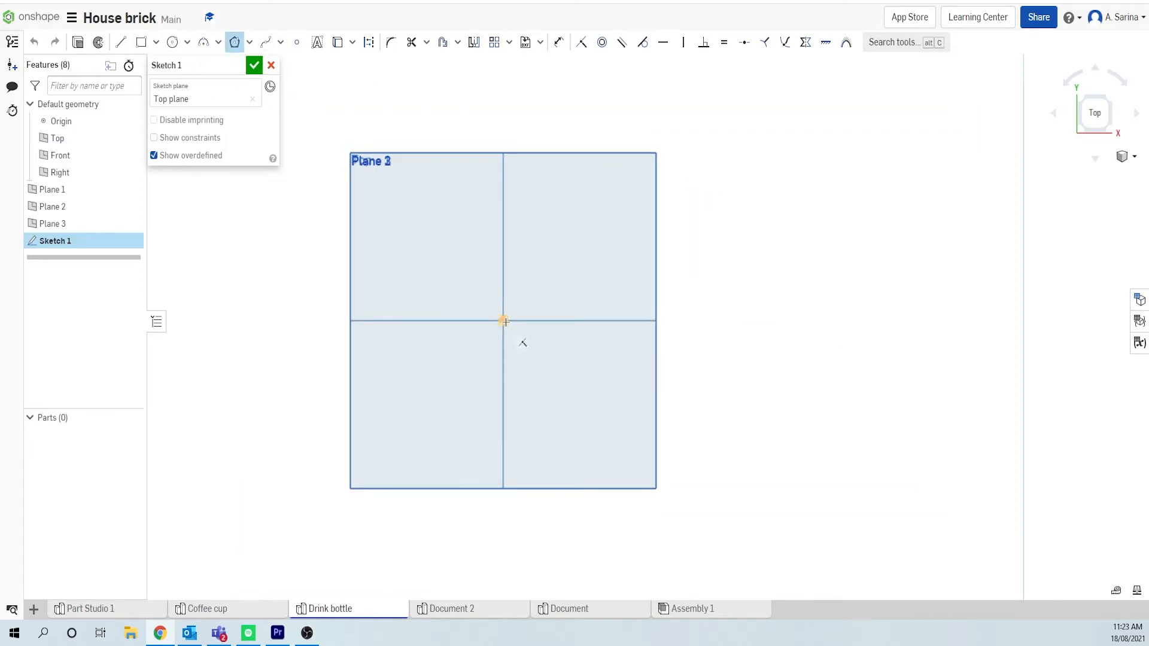
{"action": "left_click", "coordinate": [503, 320]}
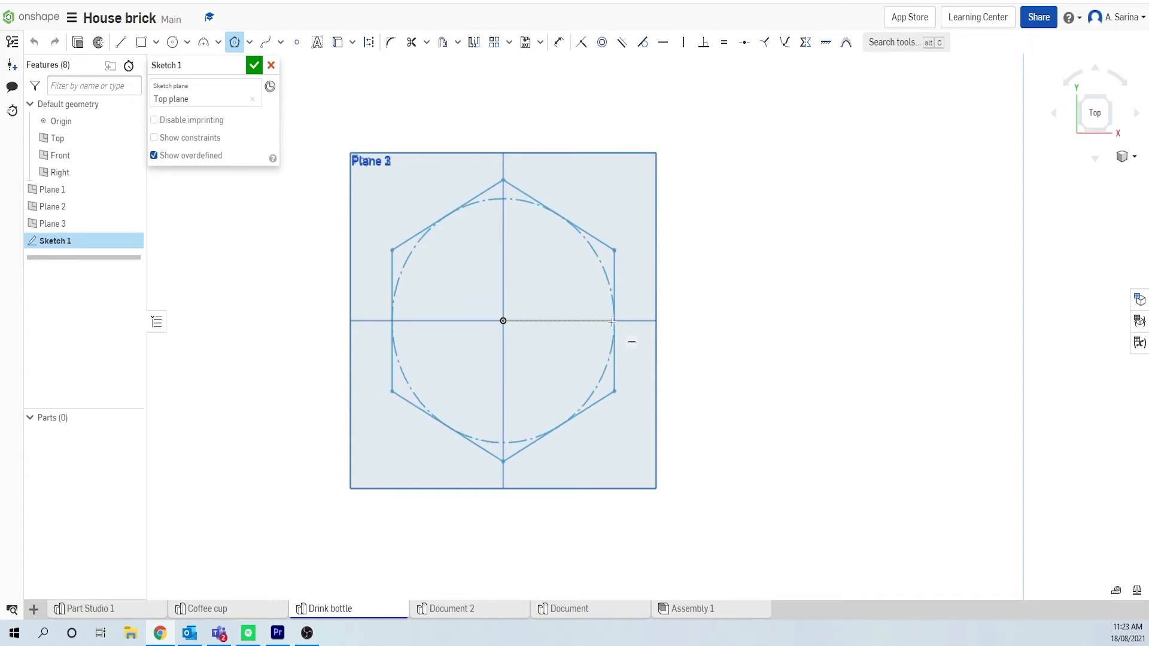
{"action": "left_click", "coordinate": [611, 321]}
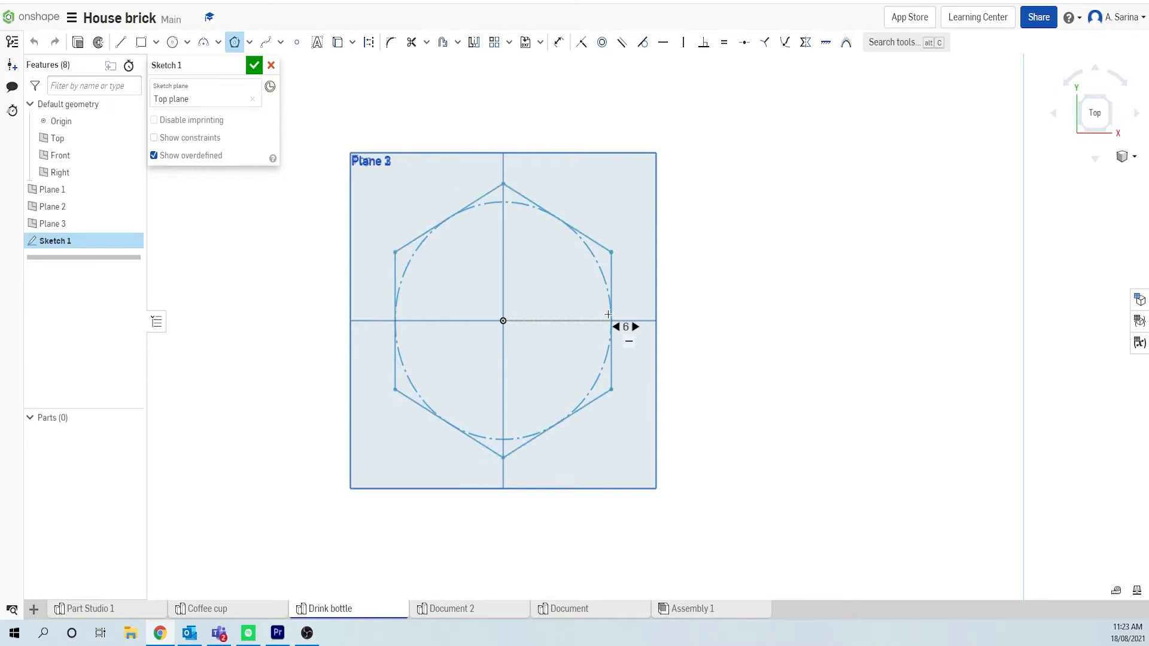
{"action": "left_click", "coordinate": [608, 314]}
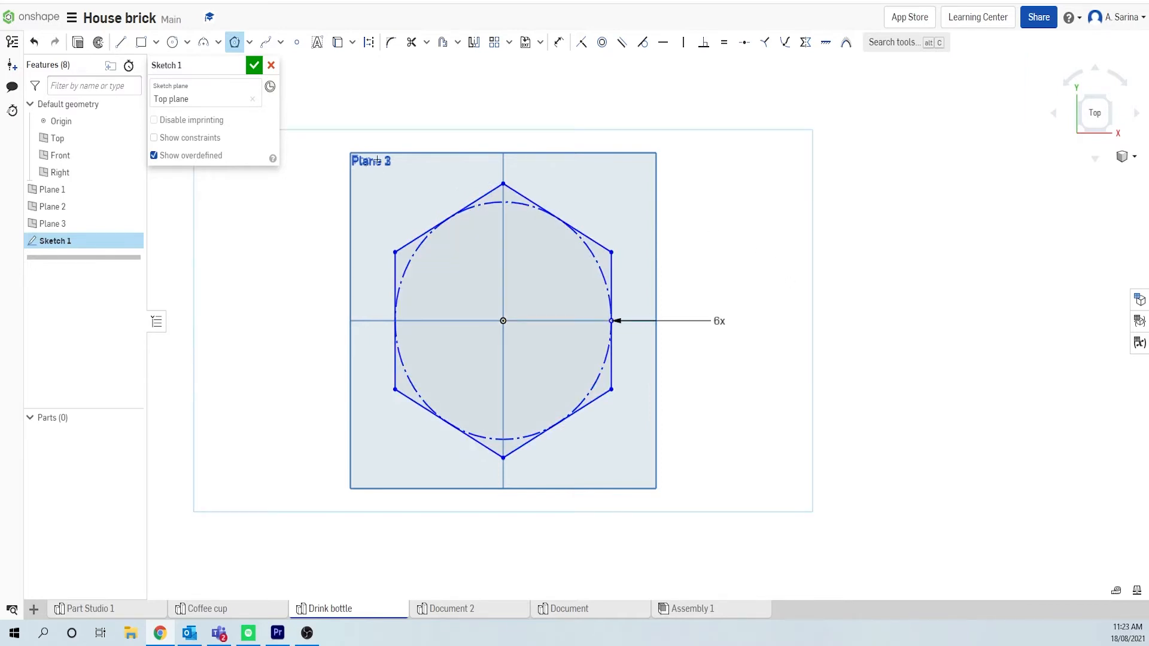
{"action": "double_click", "coordinate": [718, 321]}
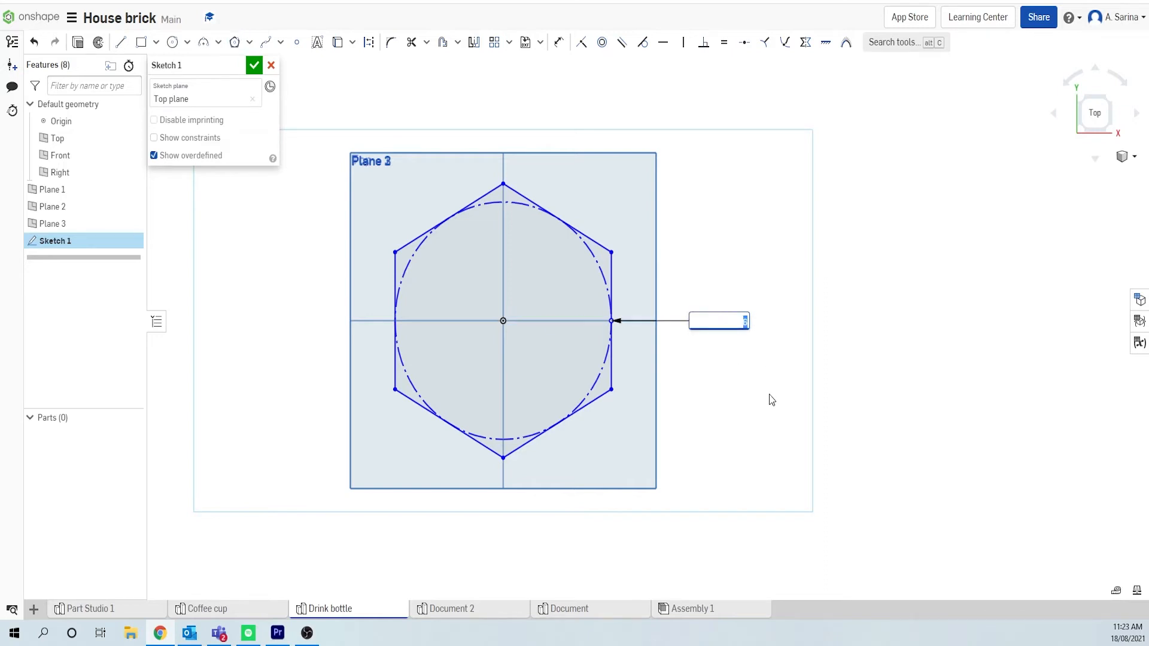
{"action": "key", "text": "Return"}
Dimension the hexagon's inner construction circle to a diameter of 80 mm and finish the sketch
{"action": "left_click", "coordinate": [556, 43]}
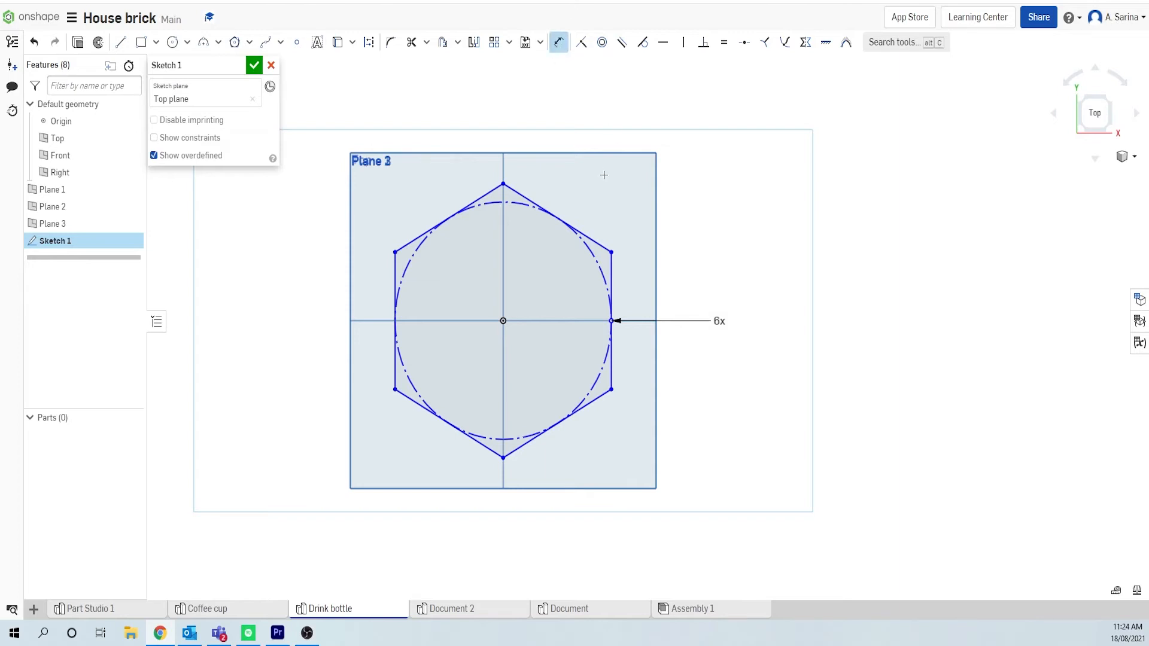
{"action": "left_click", "coordinate": [595, 257]}
{"action": "left_click", "coordinate": [746, 182]}
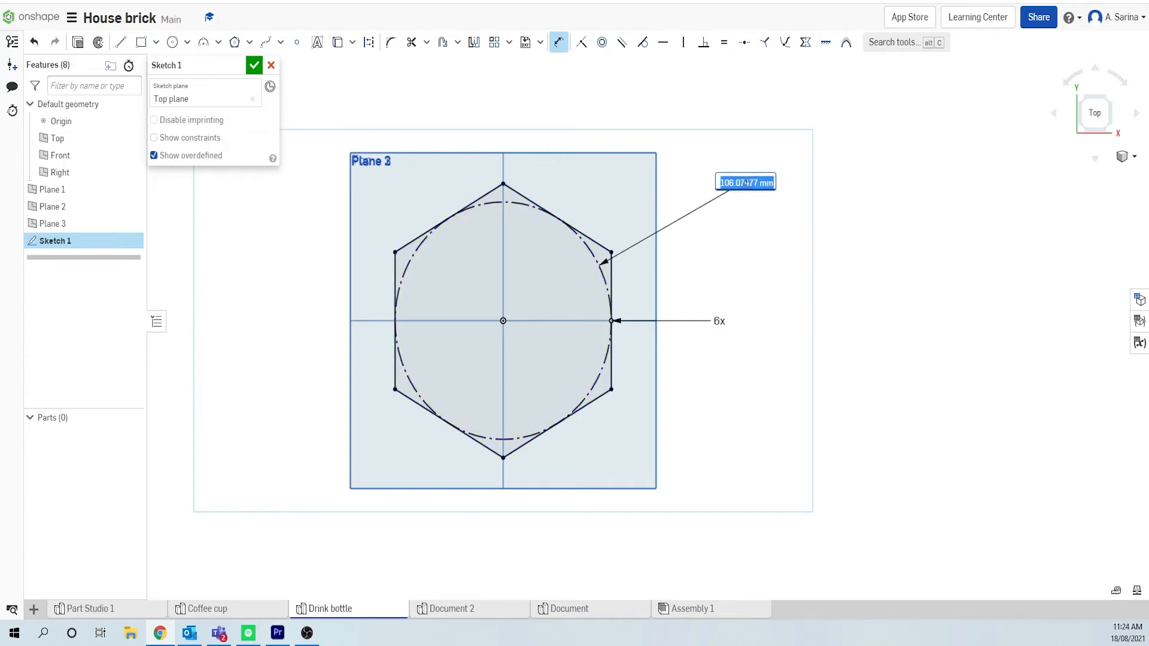
{"action": "type", "text": "80"}
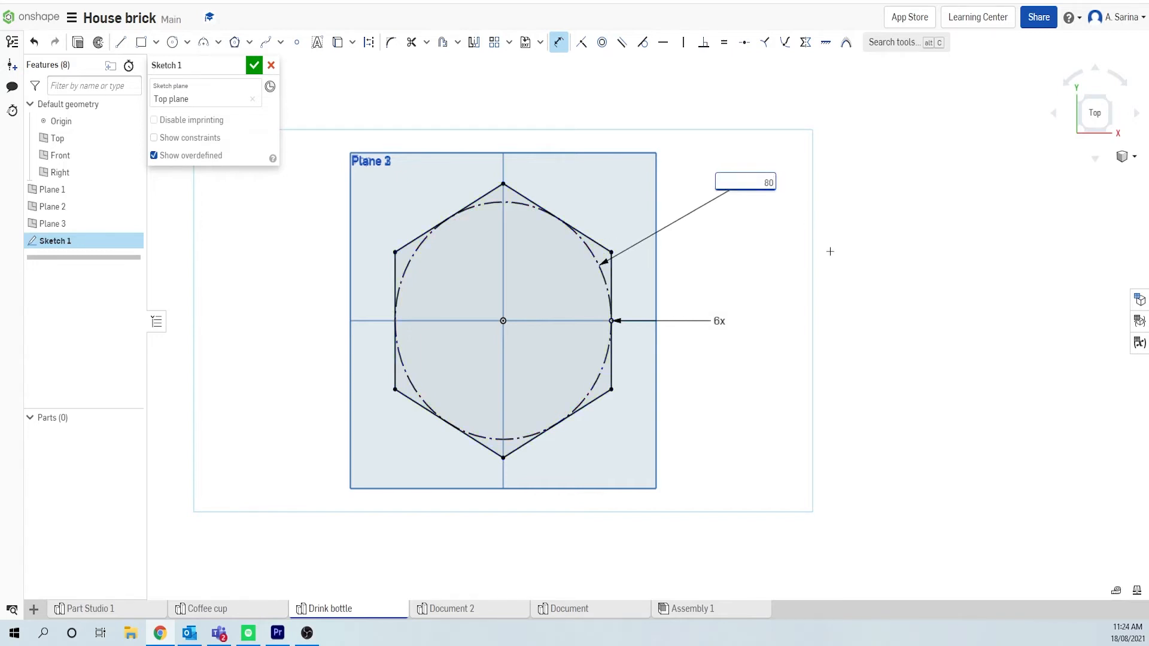
{"action": "key", "text": "Return"}
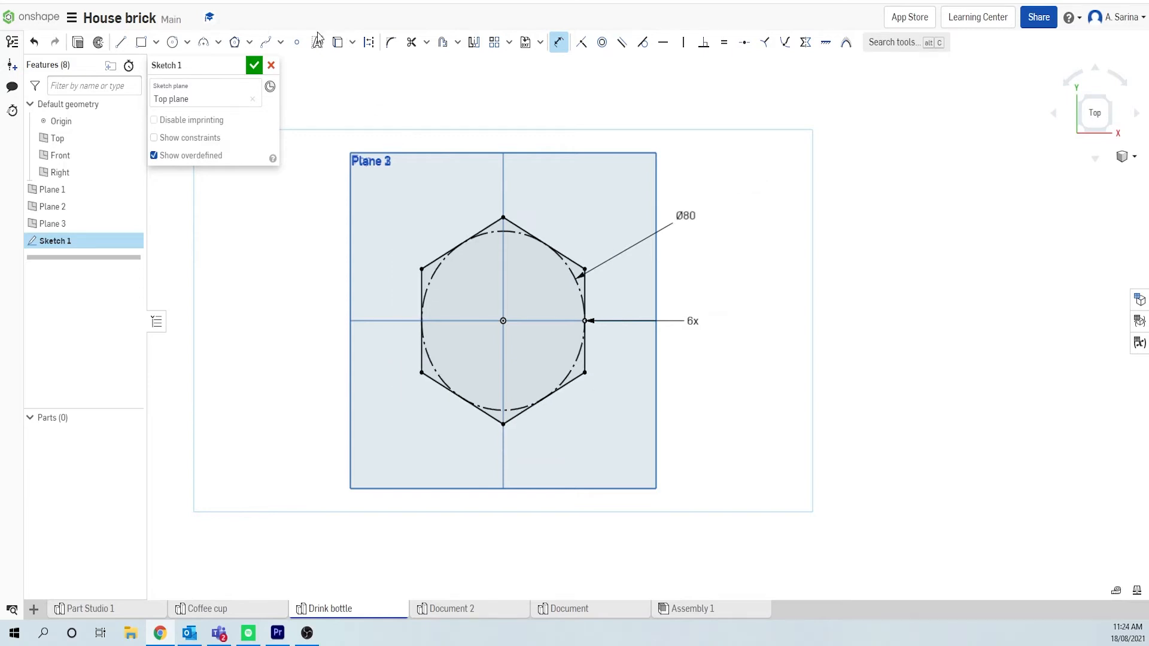
{"action": "left_click", "coordinate": [252, 66]}
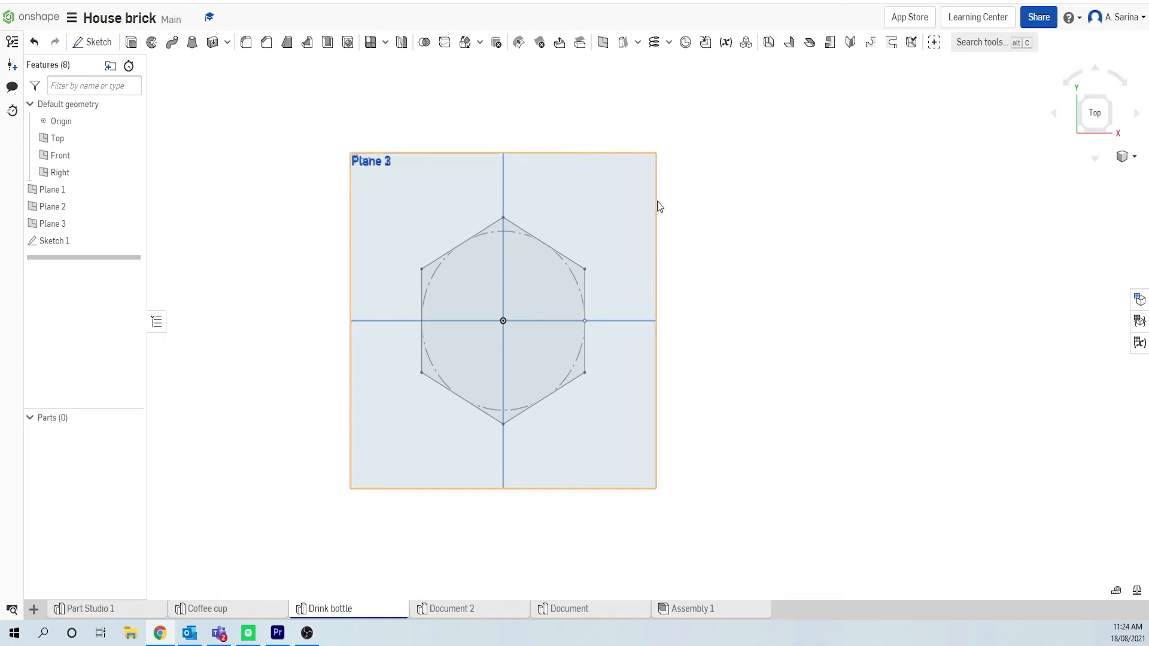
Sketch a six-sided circumscribed polygon centred on the origin on the 40 mm offset plane, with an inner circle about 115 mm in diameter
{"action": "right_click_drag", "start_coordinate": [717, 323], "coordinate": [721, 257]}
{"action": "left_click", "coordinate": [367, 187]}
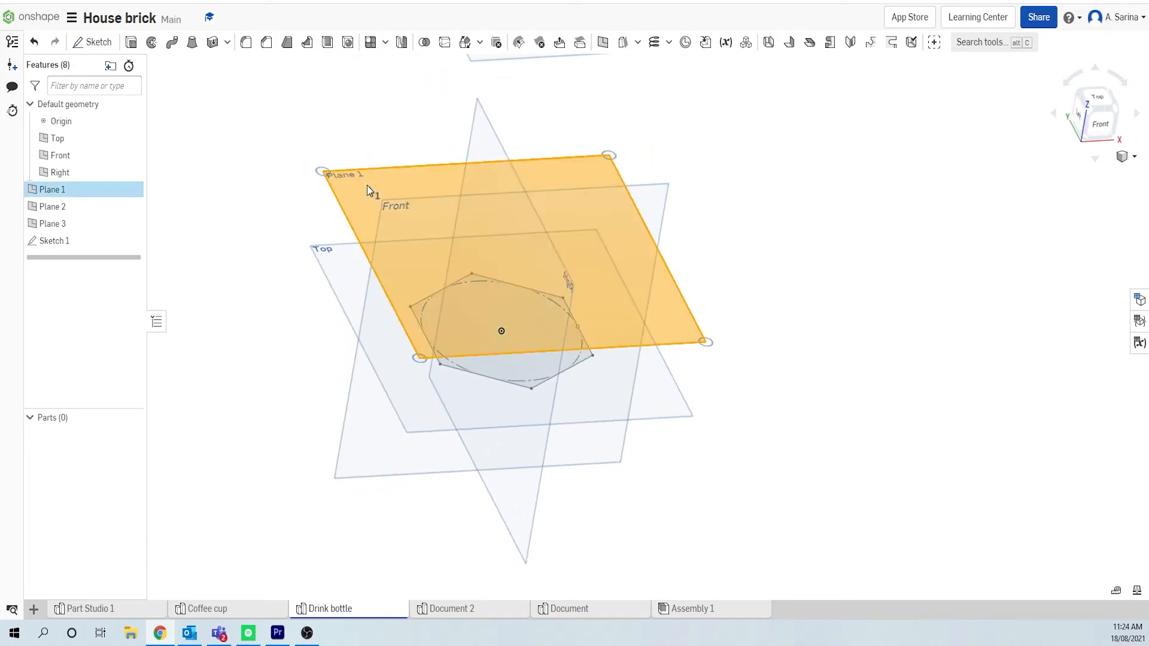
{"action": "key", "text": "n"}
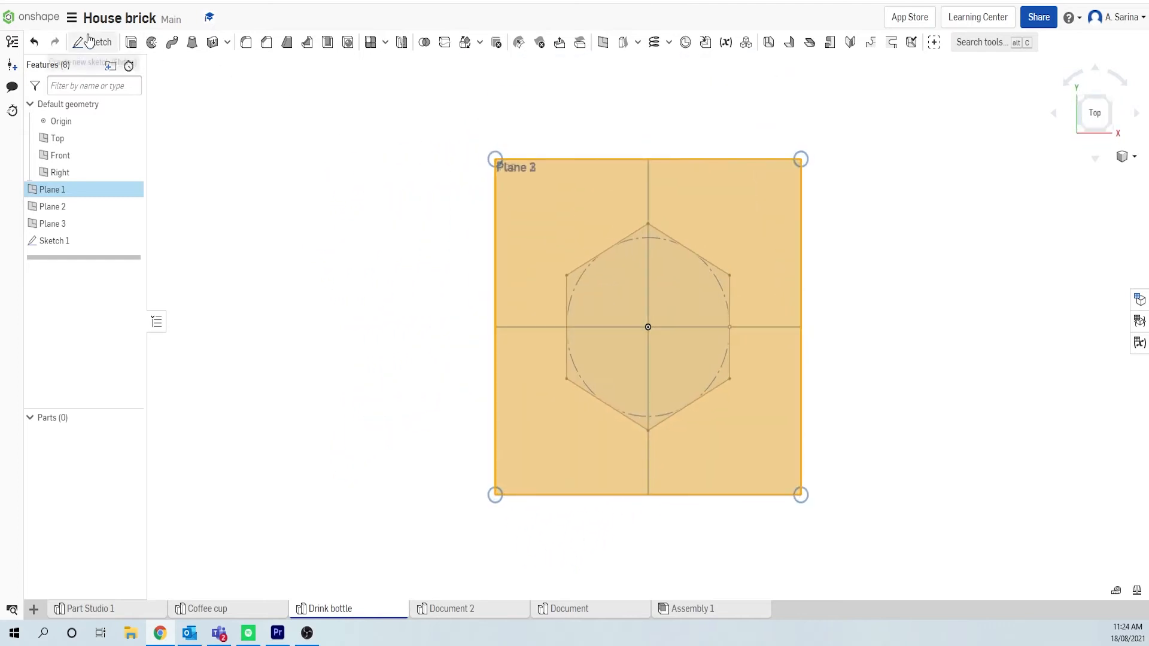
{"action": "left_click", "coordinate": [89, 42]}
{"action": "left_click", "coordinate": [235, 42]}
{"action": "left_click", "coordinate": [648, 327]}
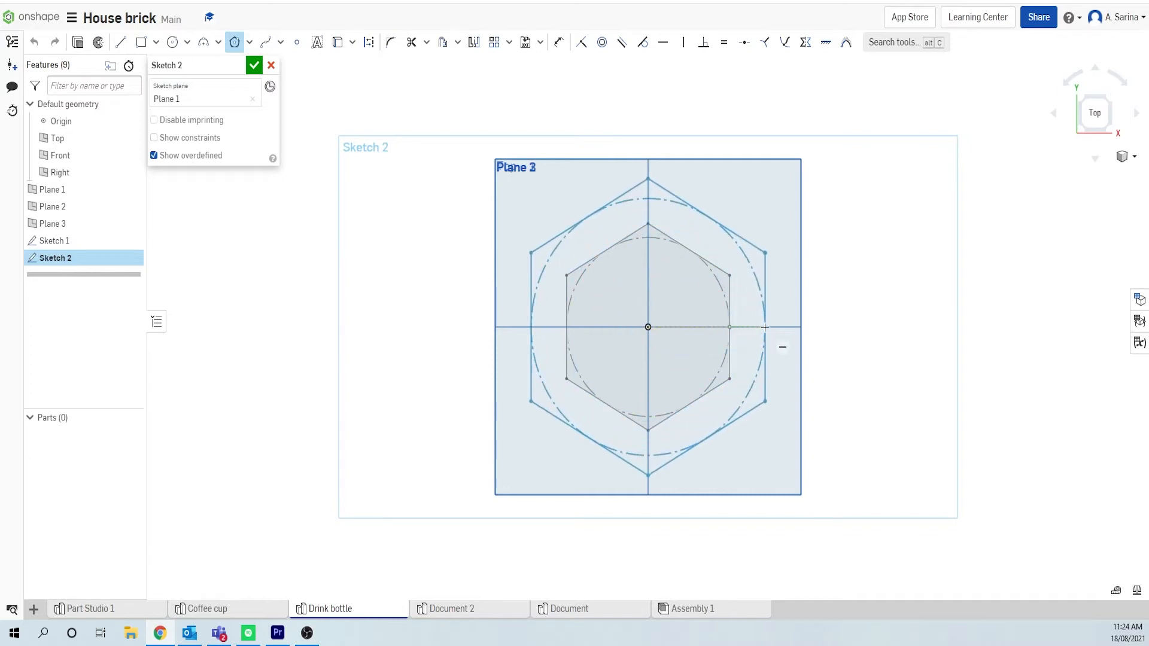
{"action": "left_click", "coordinate": [766, 327]}
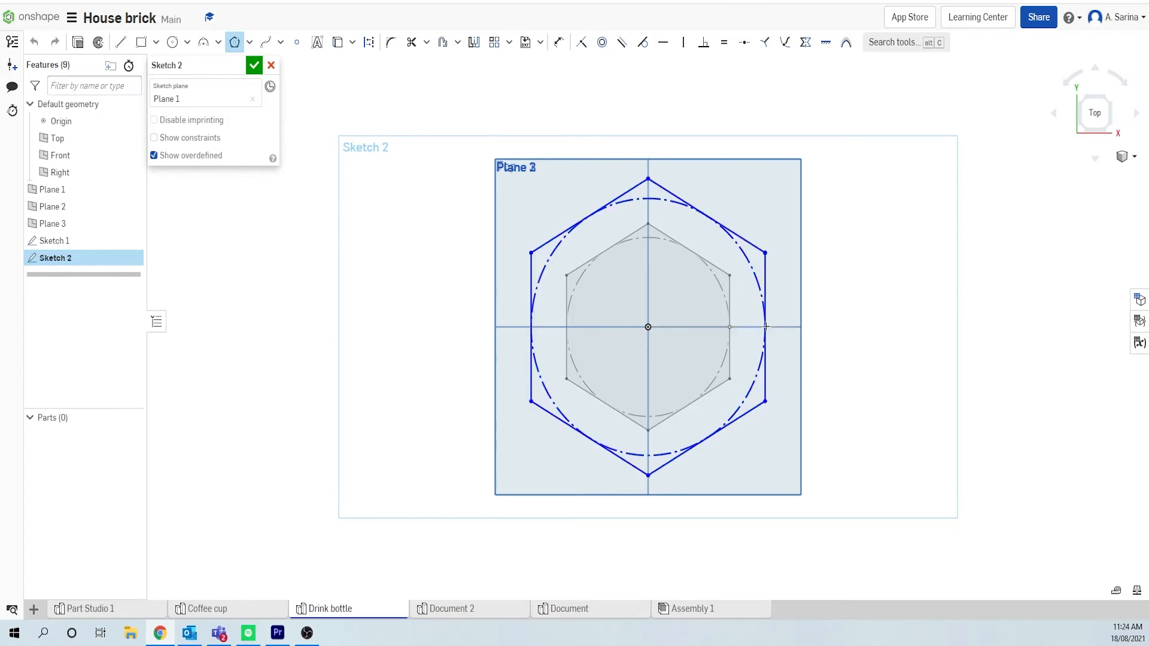
Dimension the inner construction circle of the hexagon on the 40 mm plane to a diameter of 100 mm and finish the sketch
{"action": "key", "text": "d"}
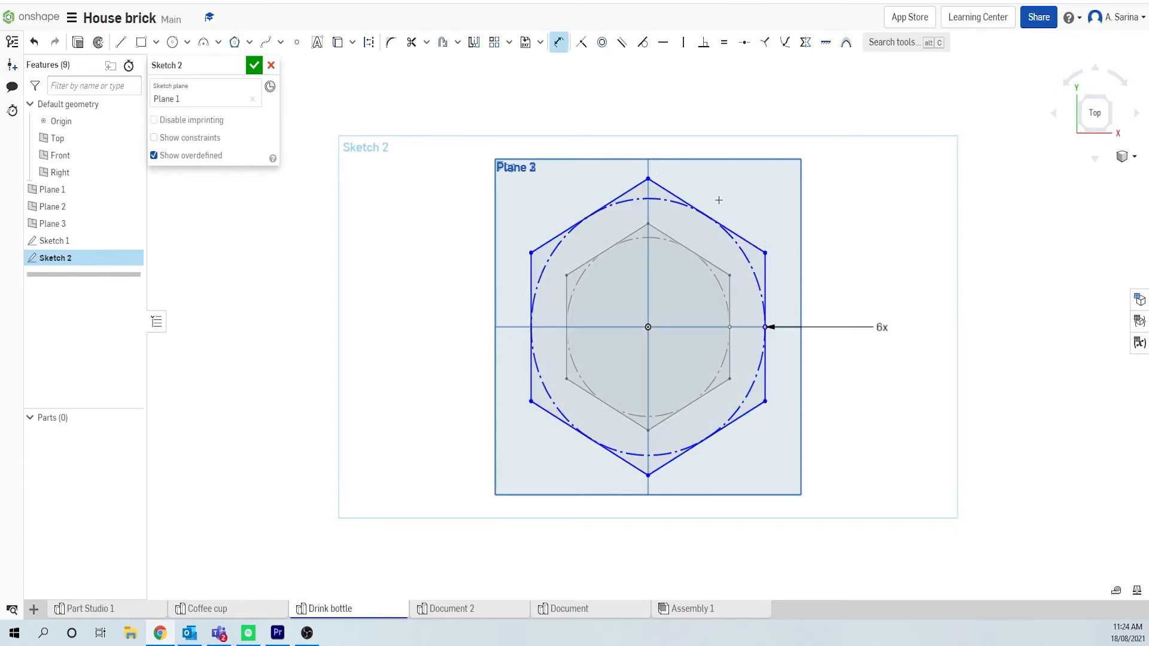
{"action": "left_click", "coordinate": [742, 258]}
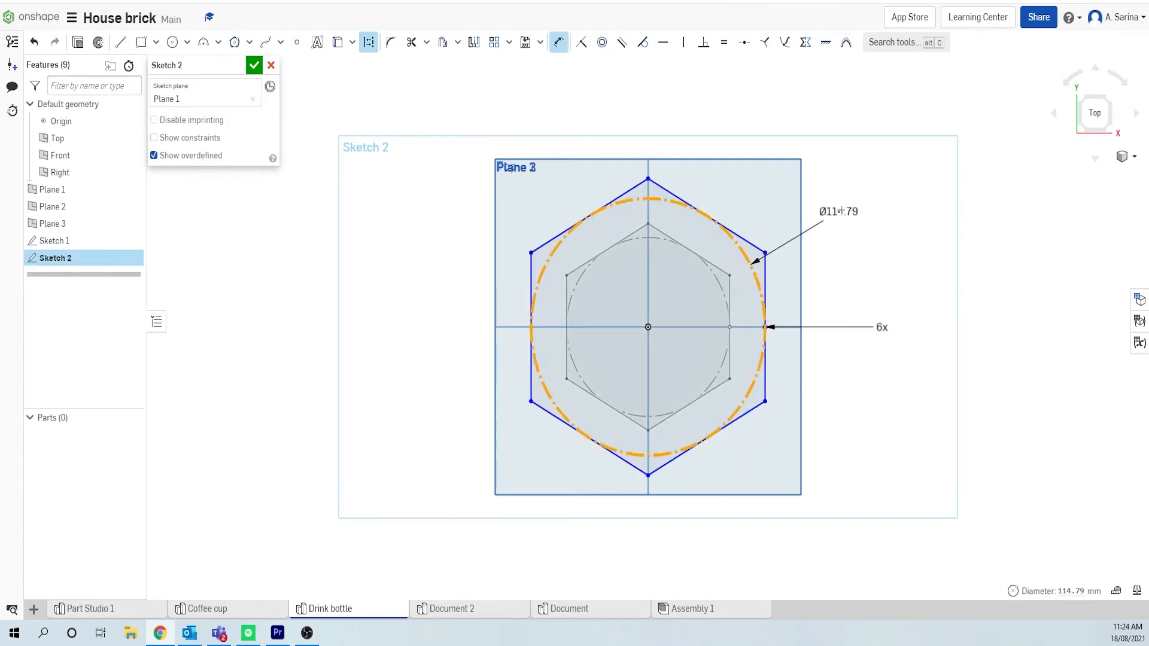
{"action": "left_click", "coordinate": [841, 211]}
{"action": "type", "text": "100"}
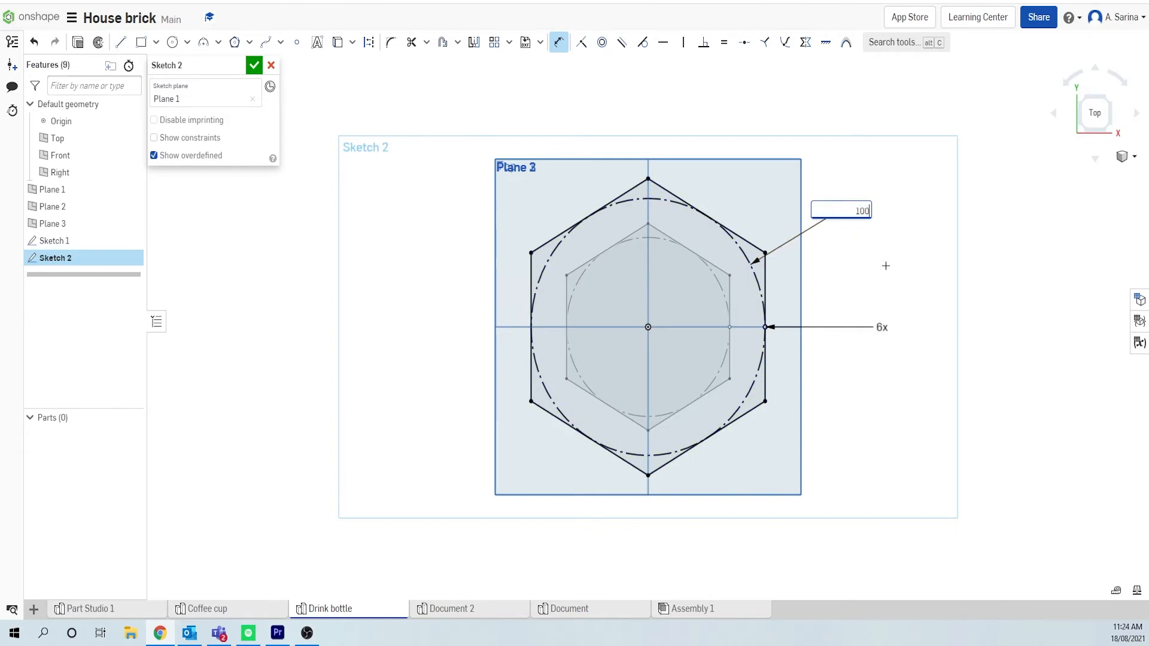
{"action": "key", "text": "Return"}
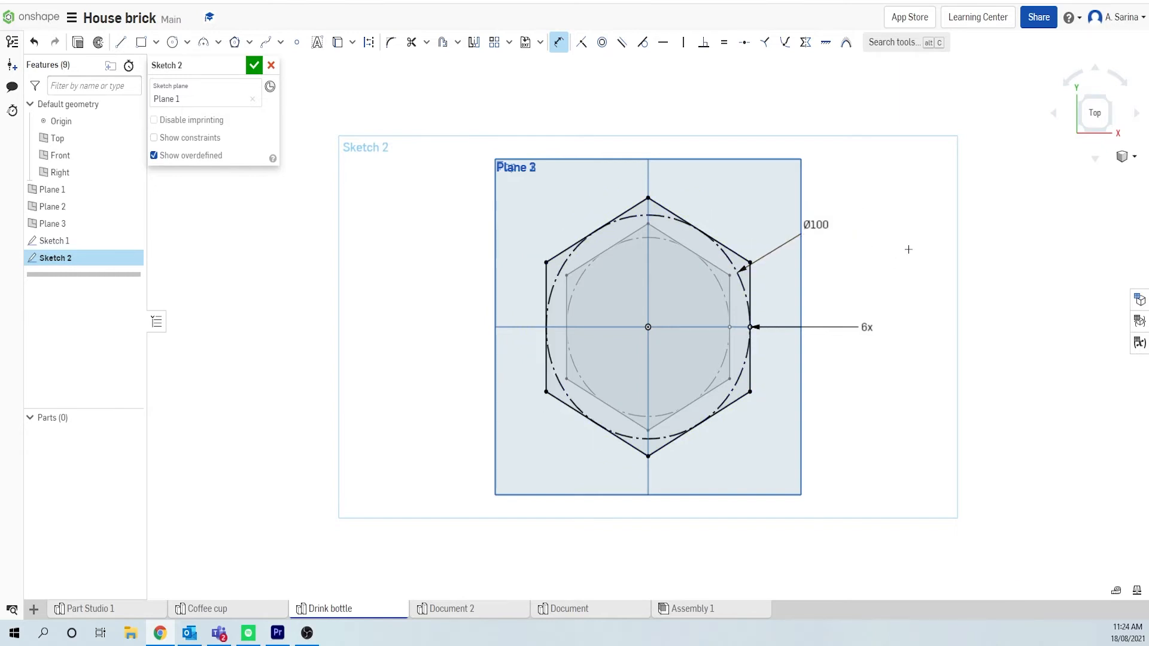
{"action": "left_click", "coordinate": [253, 65]}
Sketch a six-sided circumscribed polygon centred on the origin on the 200 mm offset plane, with an inner circle about 121 mm in diameter
{"action": "mouse_move", "coordinate": [650, 297]}
{"action": "right_mouse_down"}
{"action": "mouse_move", "coordinate": [788, 296]}
{"action": "mouse_move", "coordinate": [793, 284]}
{"action": "right_mouse_up"}
{"action": "scroll", "coordinate": [792, 284], "scroll_direction": "down", "scroll_amount": 3}
{"action": "right_click_drag", "start_coordinate": [843, 241], "coordinate": [846, 214]}
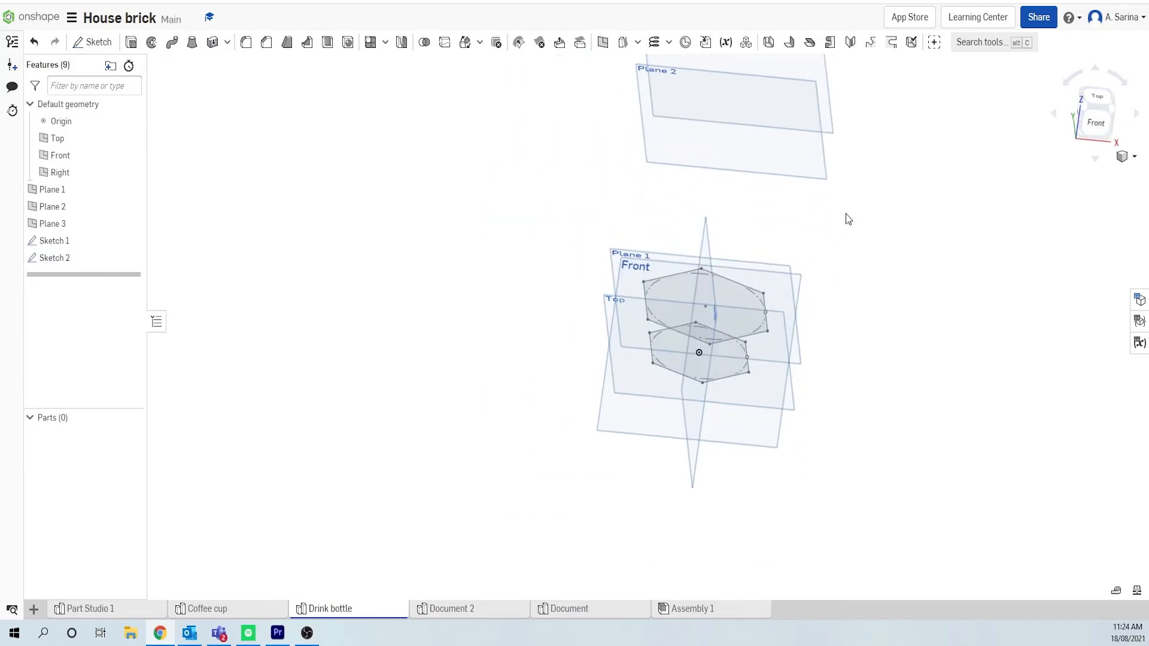
{"action": "left_click", "coordinate": [670, 158]}
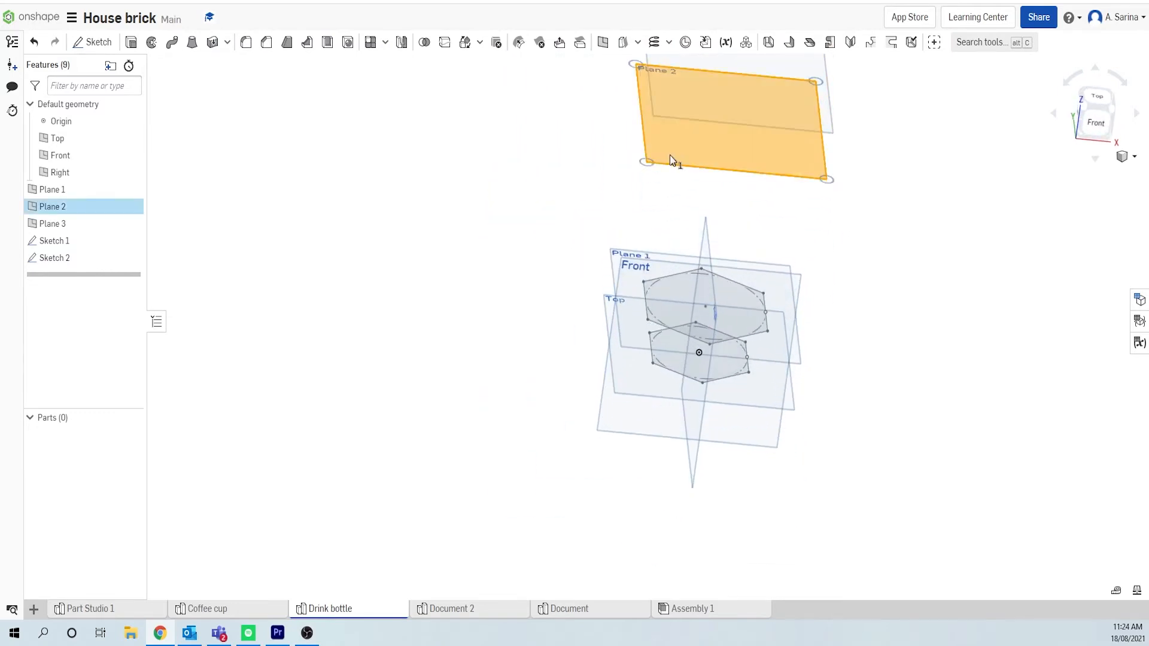
{"action": "key", "text": "n"}
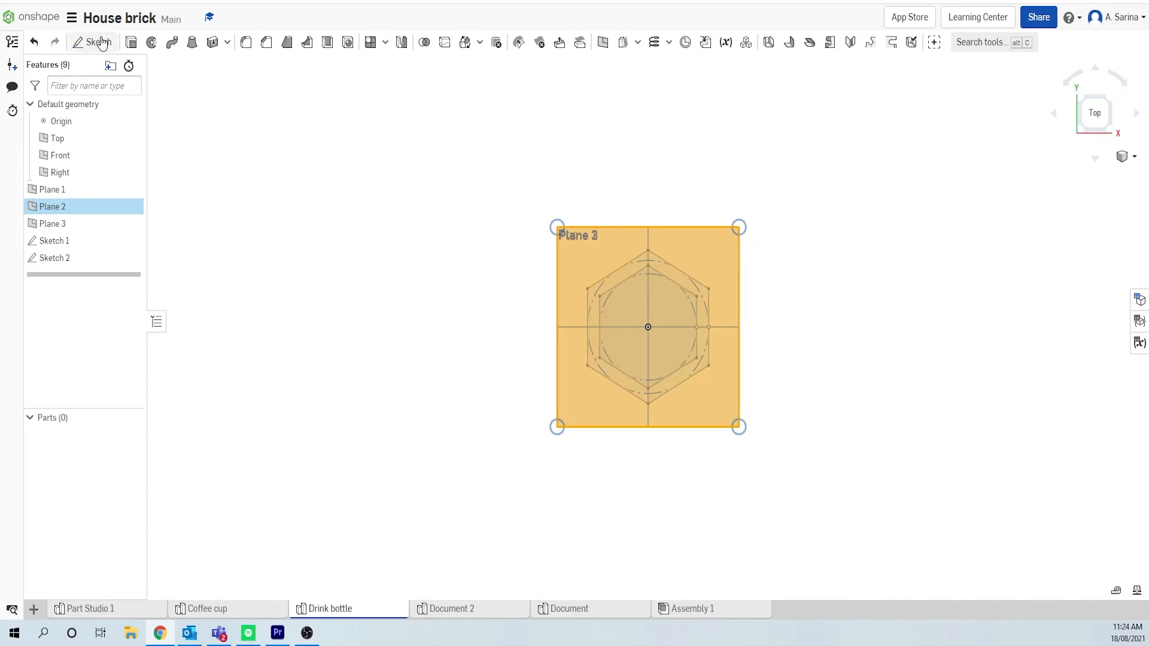
{"action": "left_click", "coordinate": [96, 42]}
{"action": "left_click", "coordinate": [236, 43]}
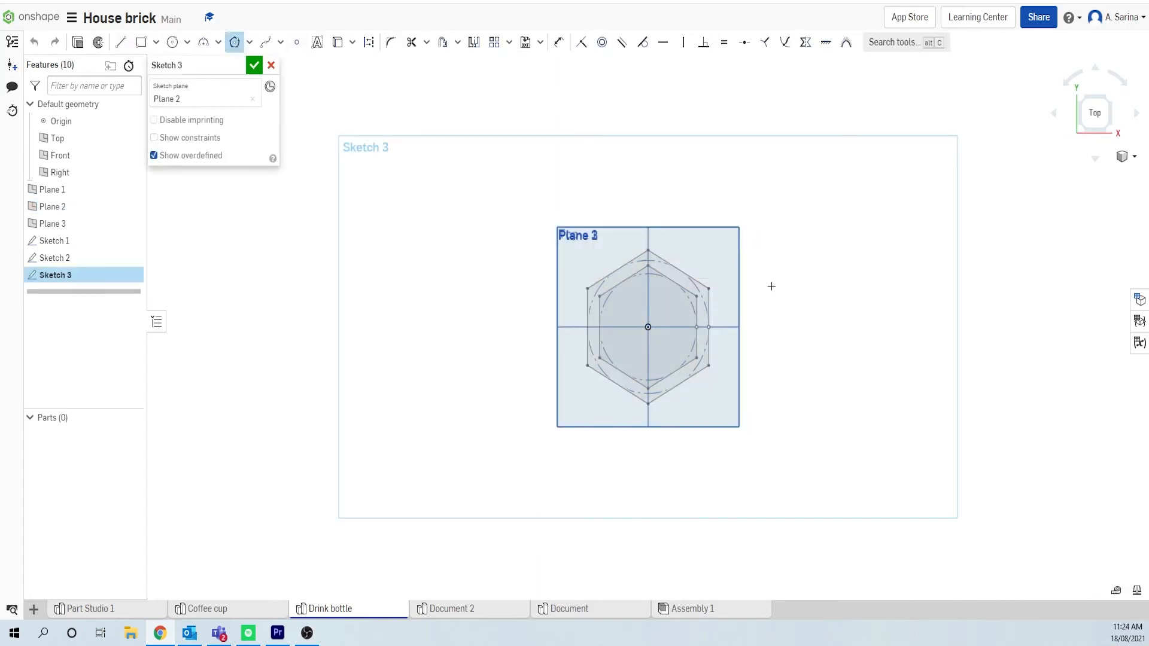
{"action": "left_click", "coordinate": [649, 327]}
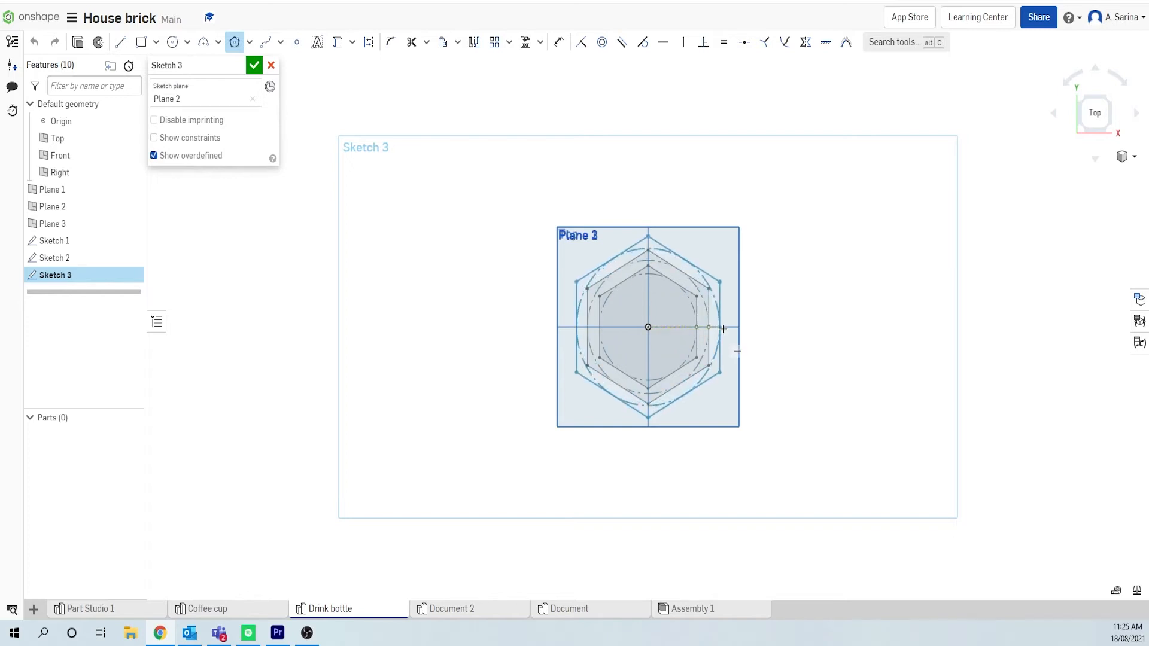
{"action": "scroll", "coordinate": [722, 329], "scroll_direction": "up", "scroll_amount": 3}
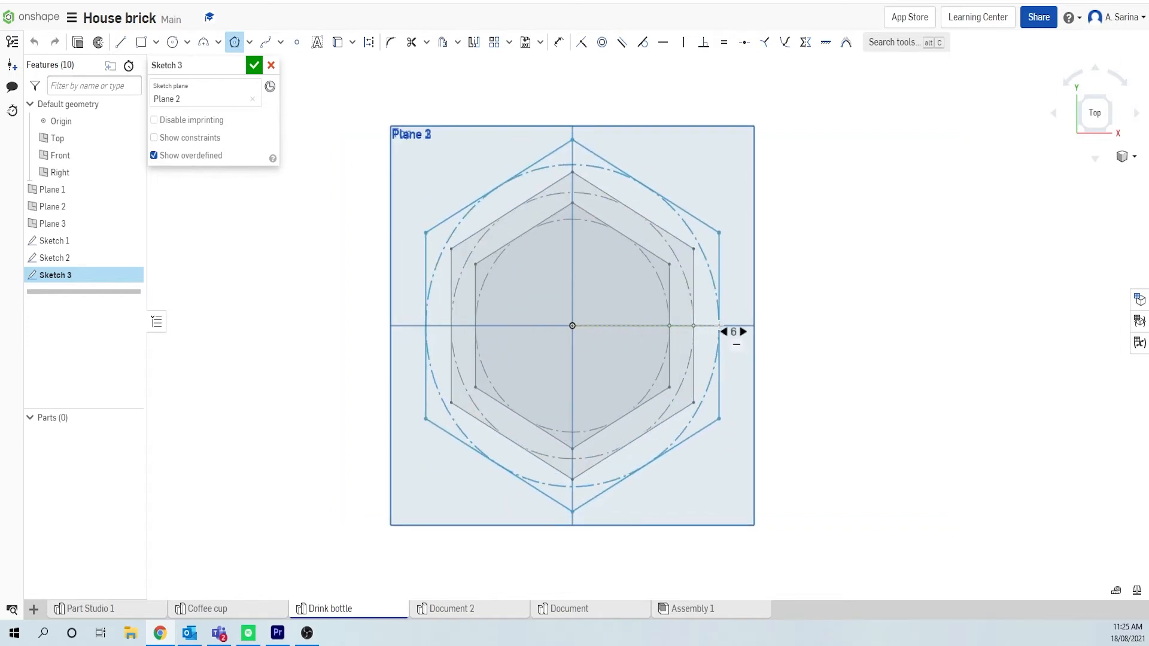
{"action": "left_click", "coordinate": [722, 326]}
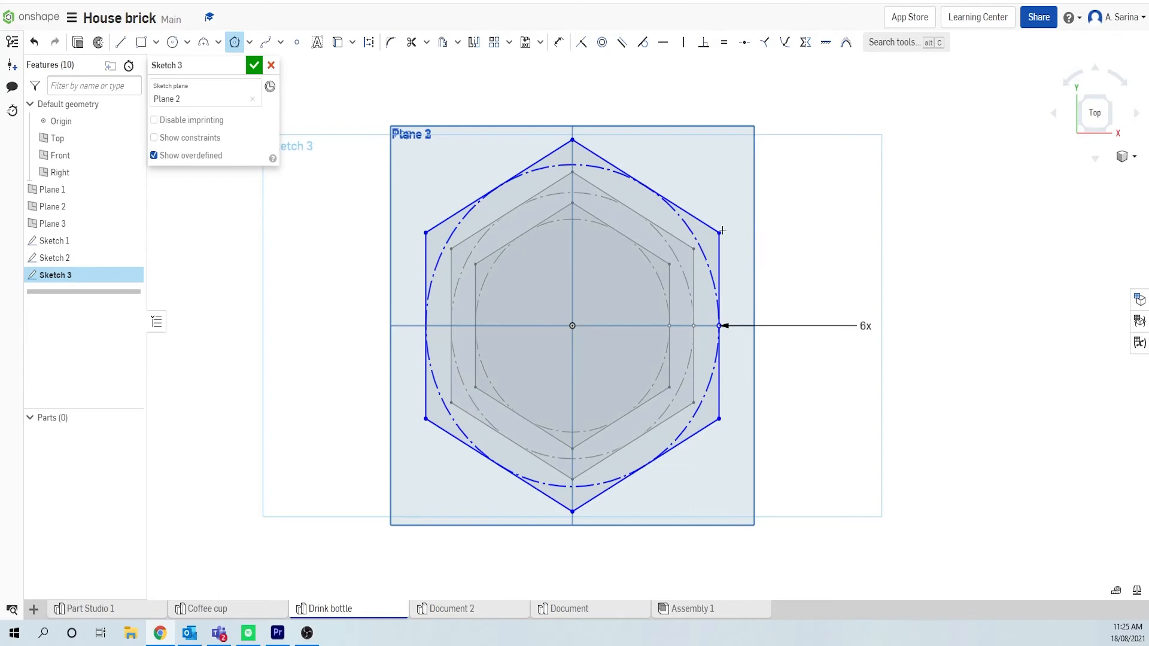
Dimension the inner construction circle of the hexagon on the 200 mm plane to a diameter of 100 mm and finish the sketch
{"action": "key", "text": "u"}
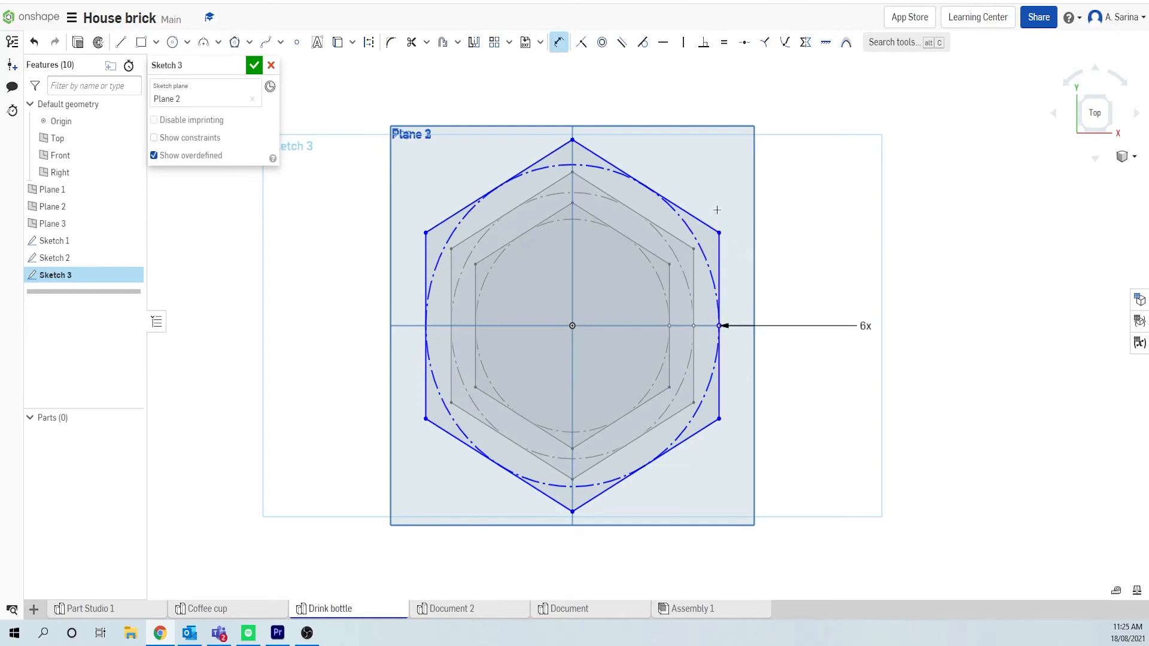
{"action": "left_click", "coordinate": [693, 240]}
{"action": "left_click", "coordinate": [802, 203]}
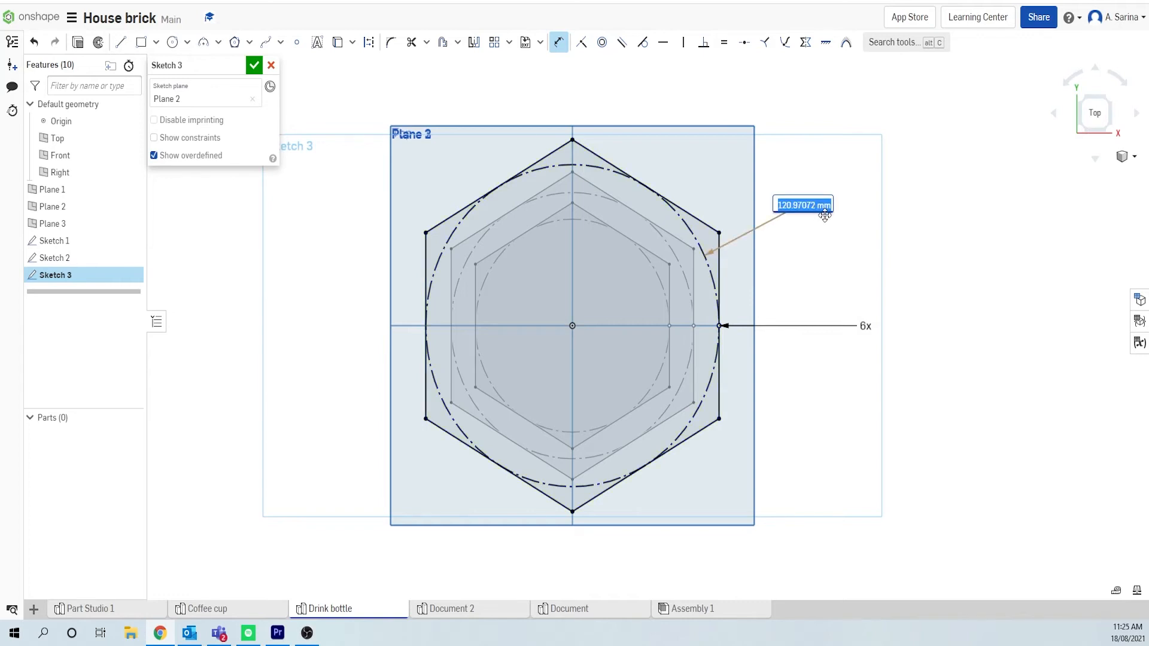
{"action": "type", "text": "100"}
{"action": "key", "text": "Return"}
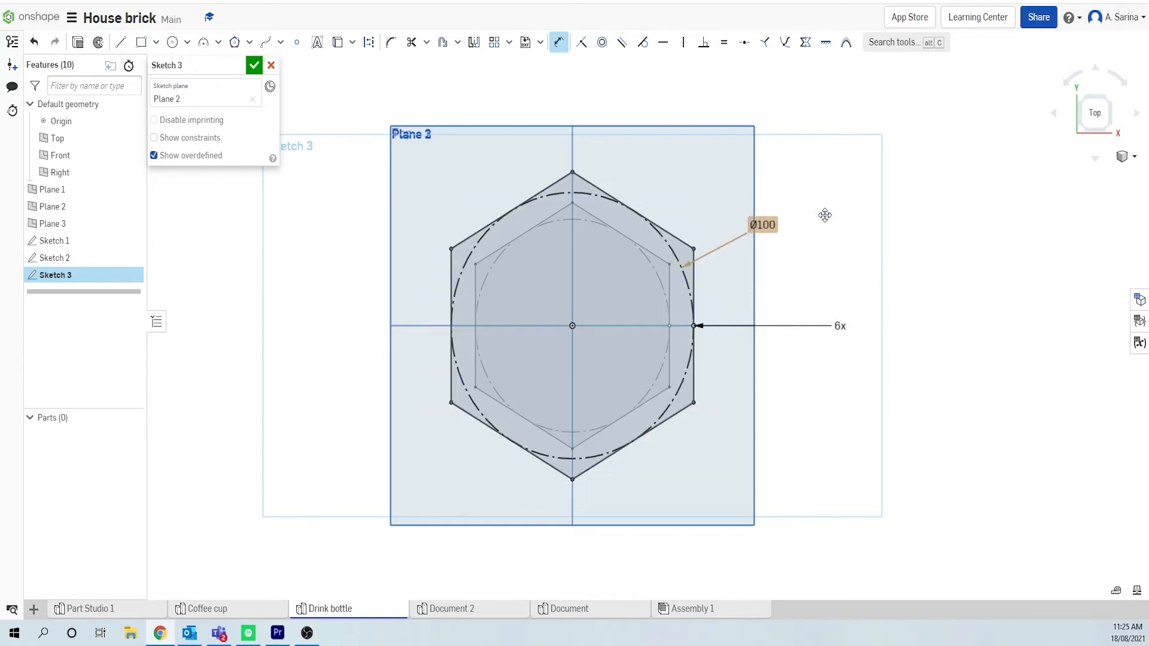
{"action": "left_click", "coordinate": [254, 65]}
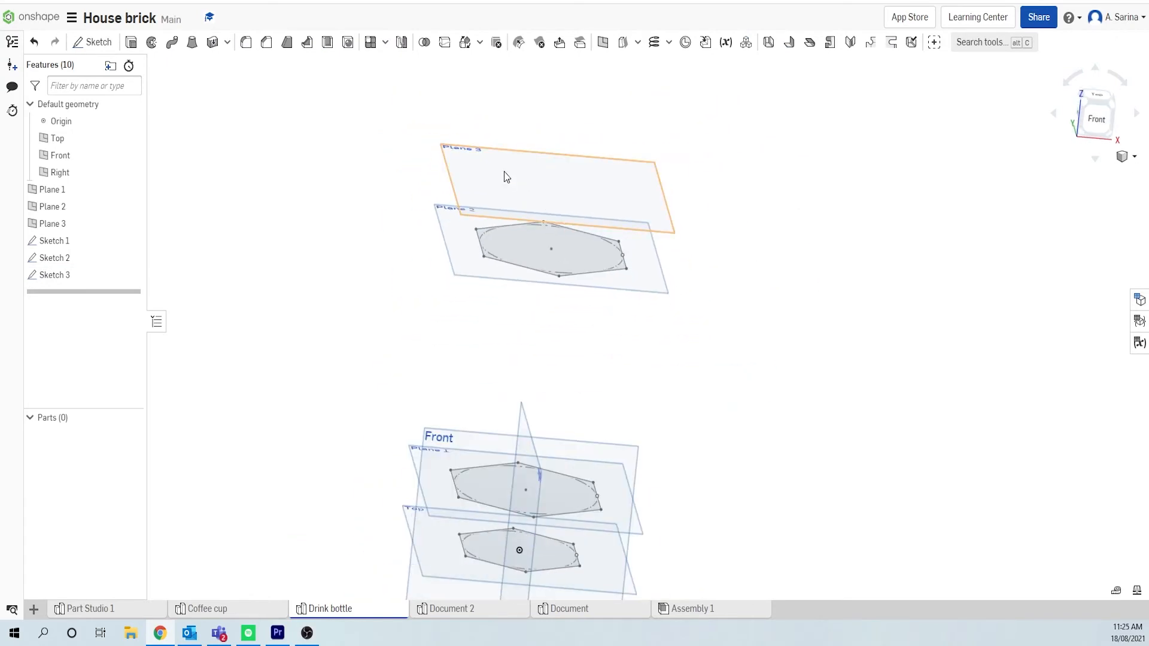
Sketch a six-sided circumscribed polygon centred on the origin on the 240 mm offset plane, with an inner circle about 65 mm in diameter
{"action": "left_click", "coordinate": [506, 174]}
{"action": "key", "text": "n"}
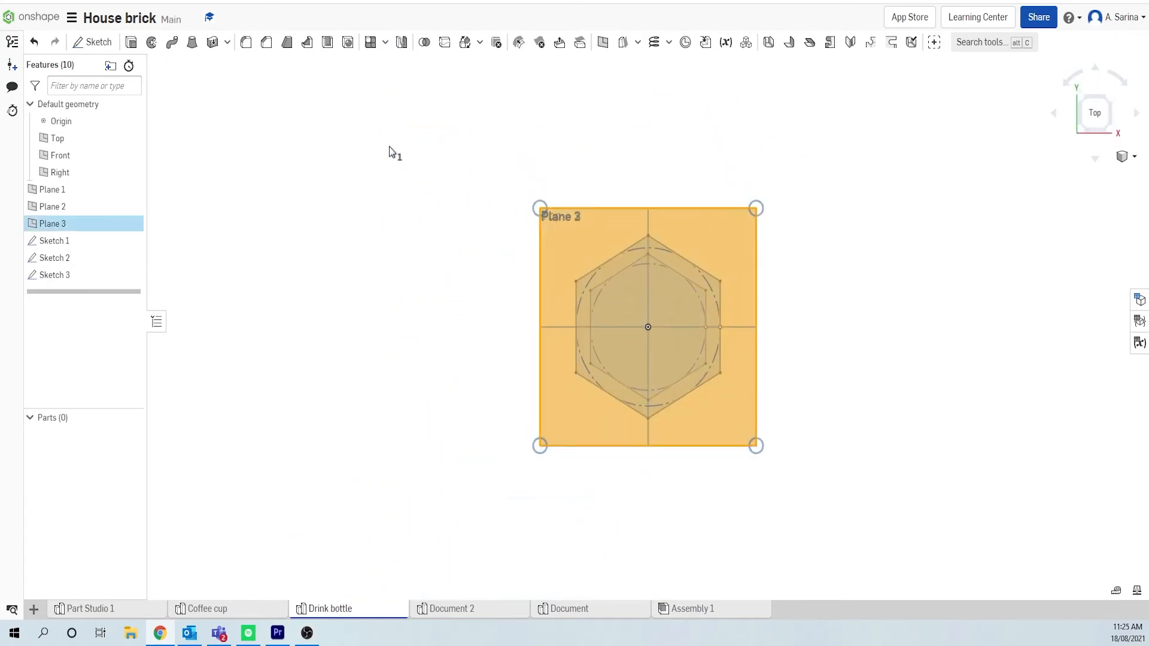
{"action": "left_click", "coordinate": [94, 42]}
{"action": "left_click", "coordinate": [234, 42]}
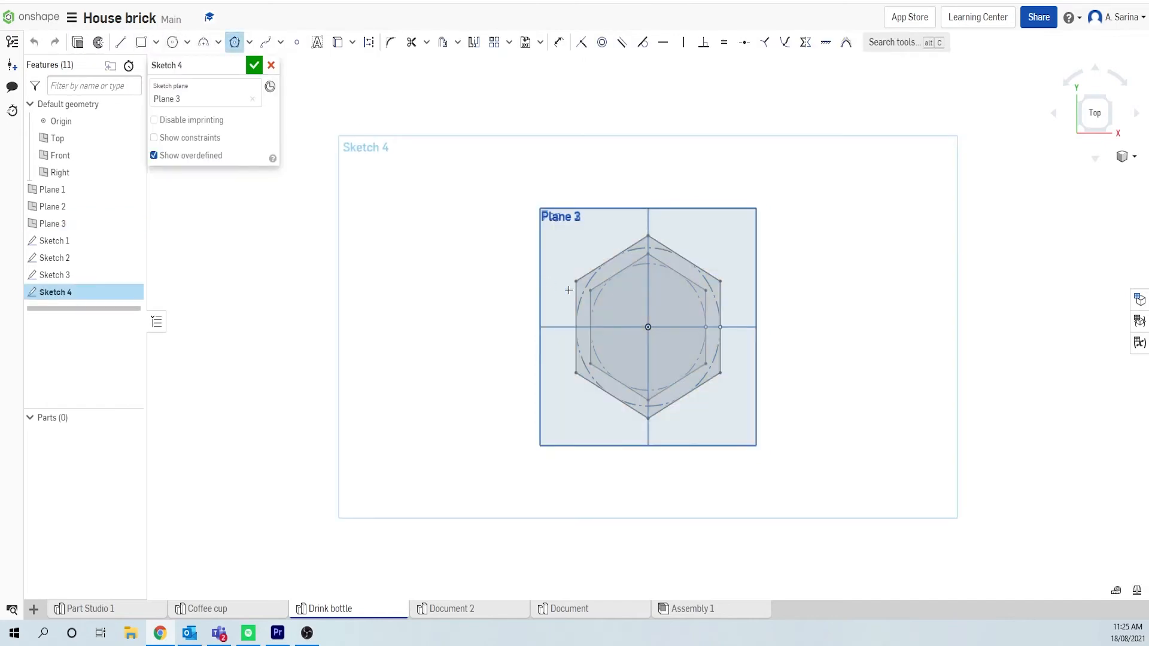
{"action": "left_click", "coordinate": [654, 328]}
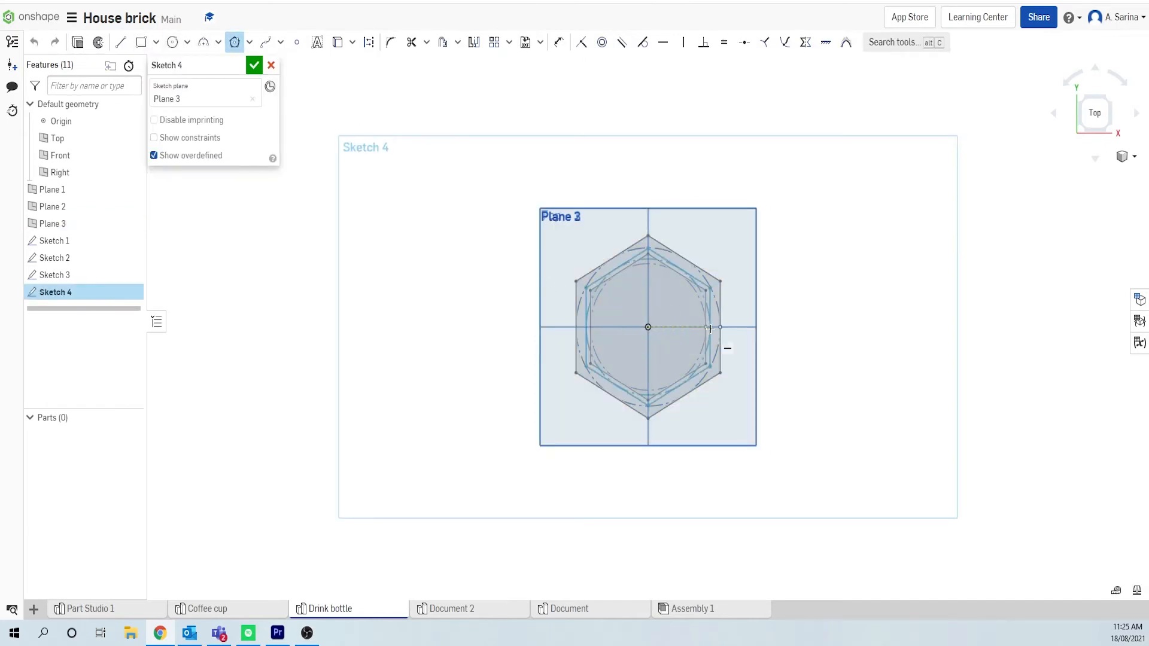
{"action": "scroll", "coordinate": [694, 327], "scroll_direction": "up", "scroll_amount": 5}
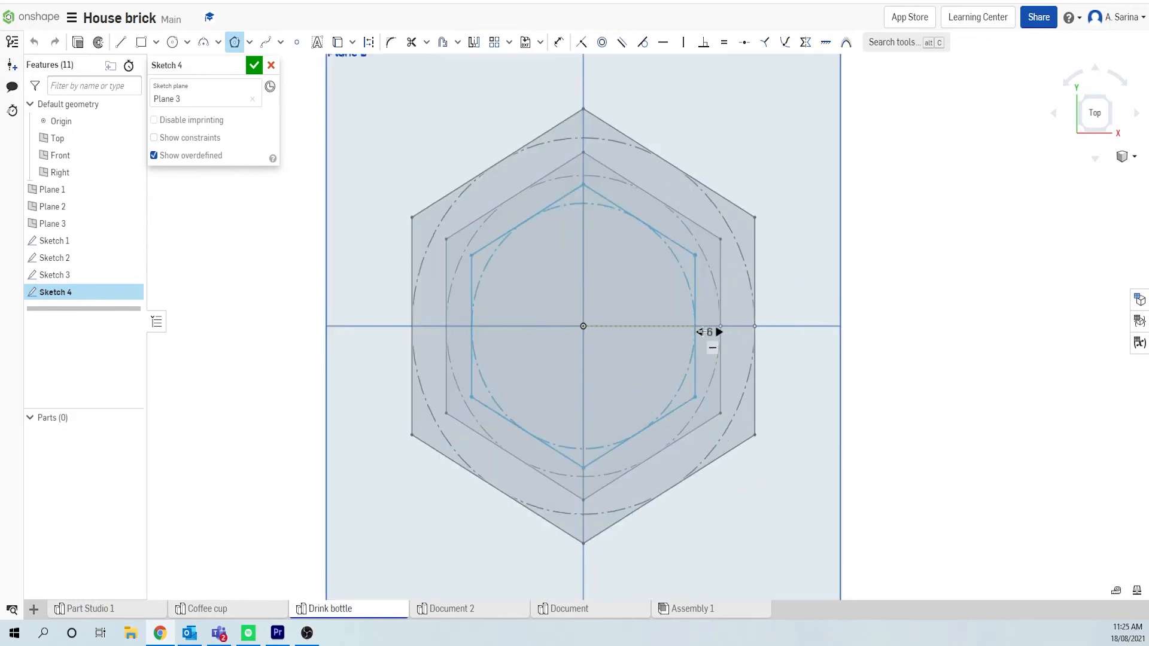
{"action": "left_click", "coordinate": [694, 329]}
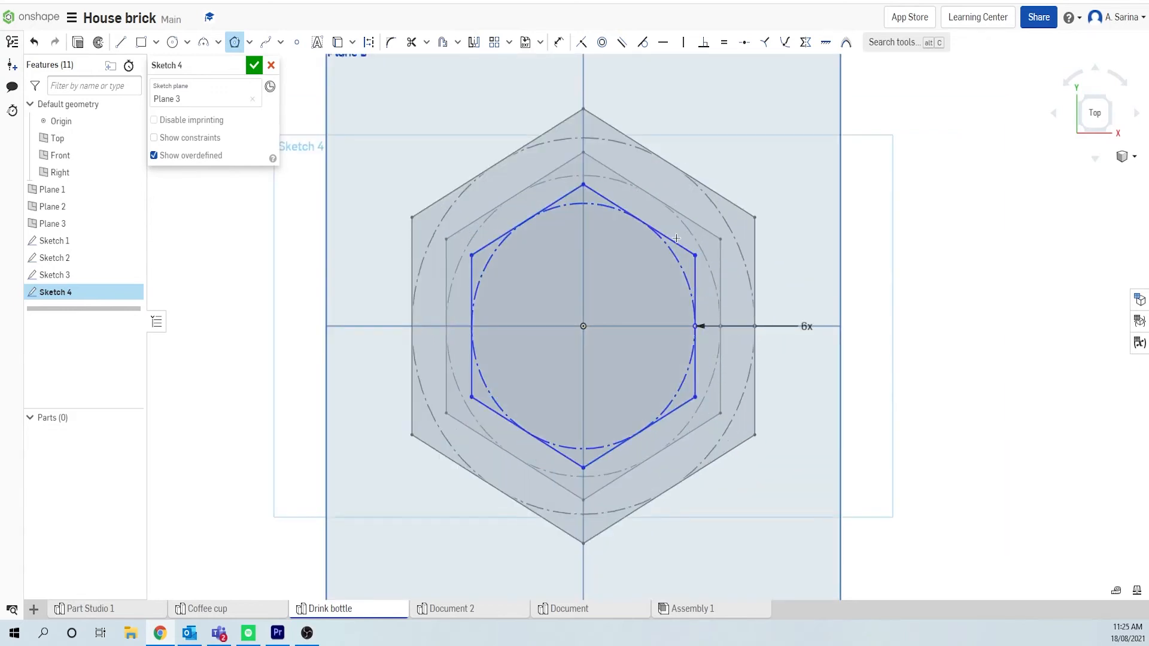
Dimension the inner construction circle of the hexagon on the 240 mm plane to a diameter of 80 mm and finish the sketch
{"action": "key", "text": "u"}
{"action": "left_click", "coordinate": [687, 263]}
{"action": "key", "text": "d"}
{"action": "left_click", "coordinate": [678, 251]}
{"action": "left_click", "coordinate": [791, 154]}
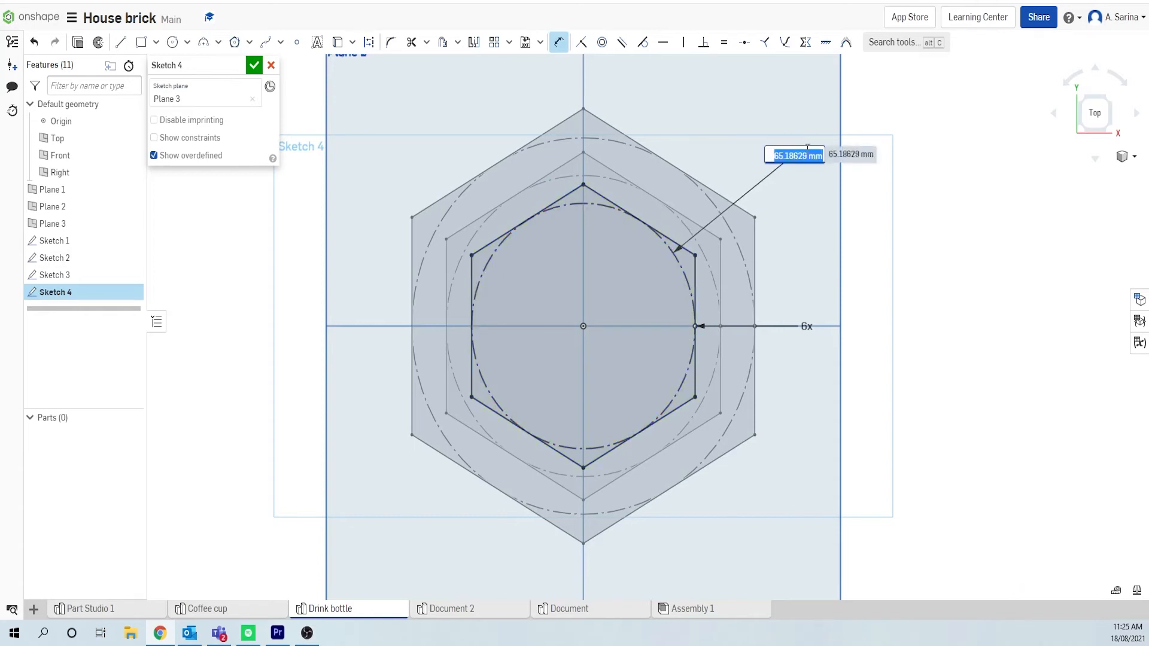
{"action": "type", "text": "80"}
{"action": "key", "text": "Return"}
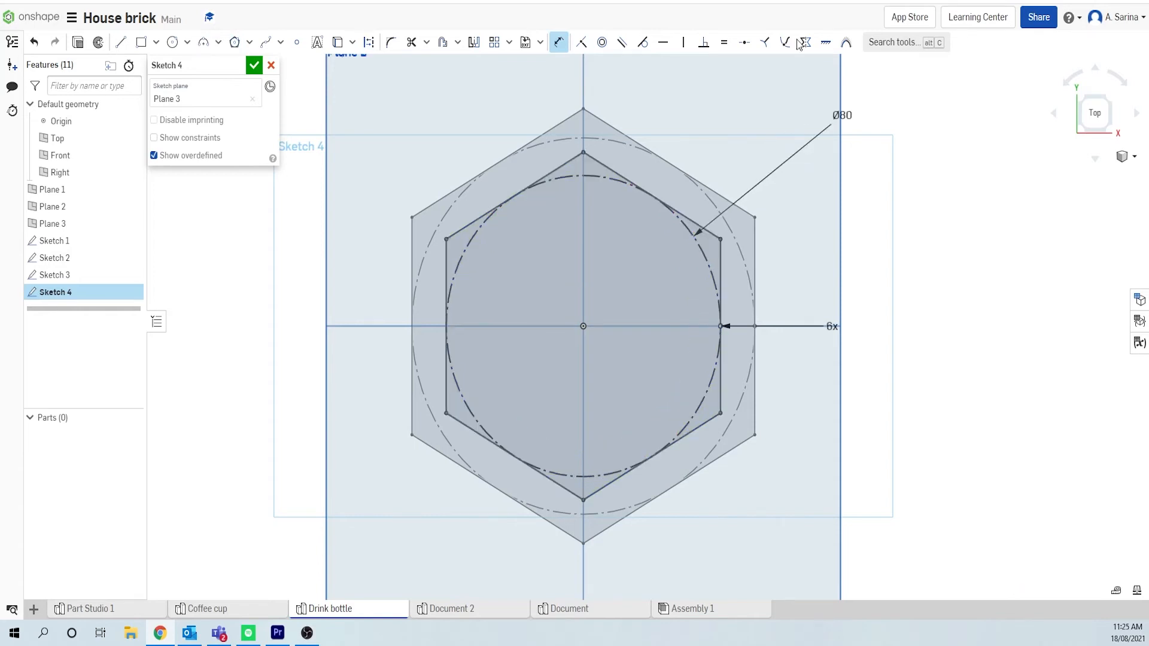
{"action": "left_click", "coordinate": [254, 66]}
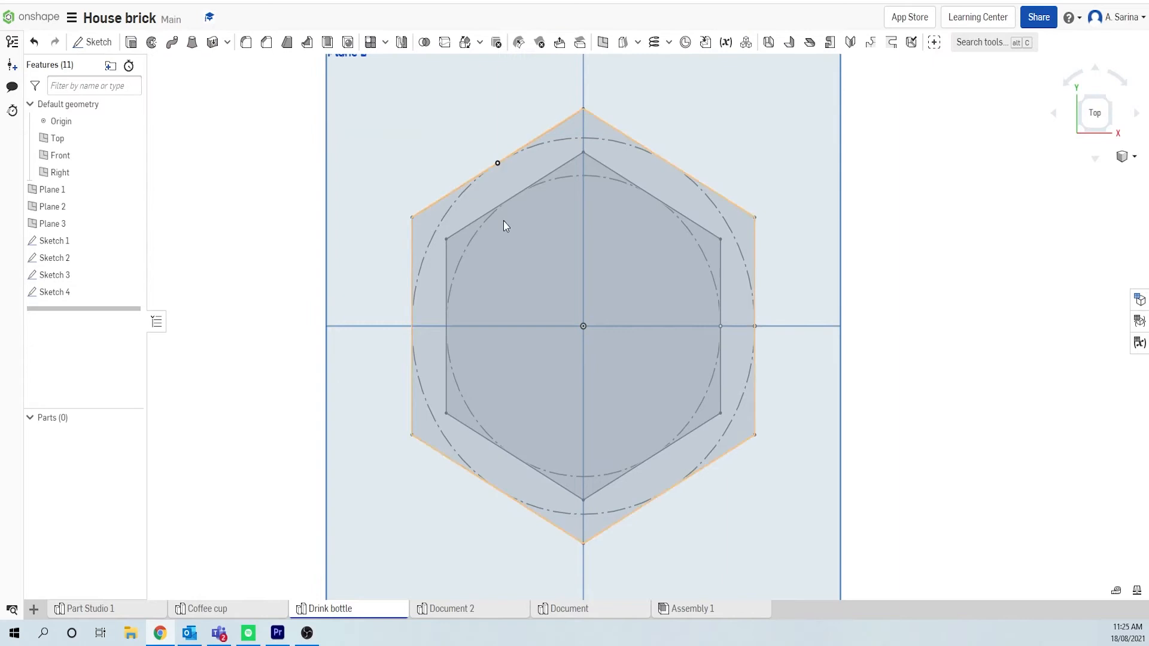
Examine the four stacked hexagon profiles and their planes from an angled view slightly below
{"action": "scroll", "coordinate": [503, 221], "scroll_direction": "up", "scroll_amount": 3}
{"action": "mouse_move", "coordinate": [512, 345]}
{"action": "right_mouse_down"}
{"action": "mouse_move", "coordinate": [530, 244]}
{"action": "mouse_move", "coordinate": [504, 179]}
{"action": "mouse_move", "coordinate": [437, 143]}
{"action": "mouse_move", "coordinate": [511, 179]}
{"action": "mouse_move", "coordinate": [569, 364]}
{"action": "right_mouse_up"}
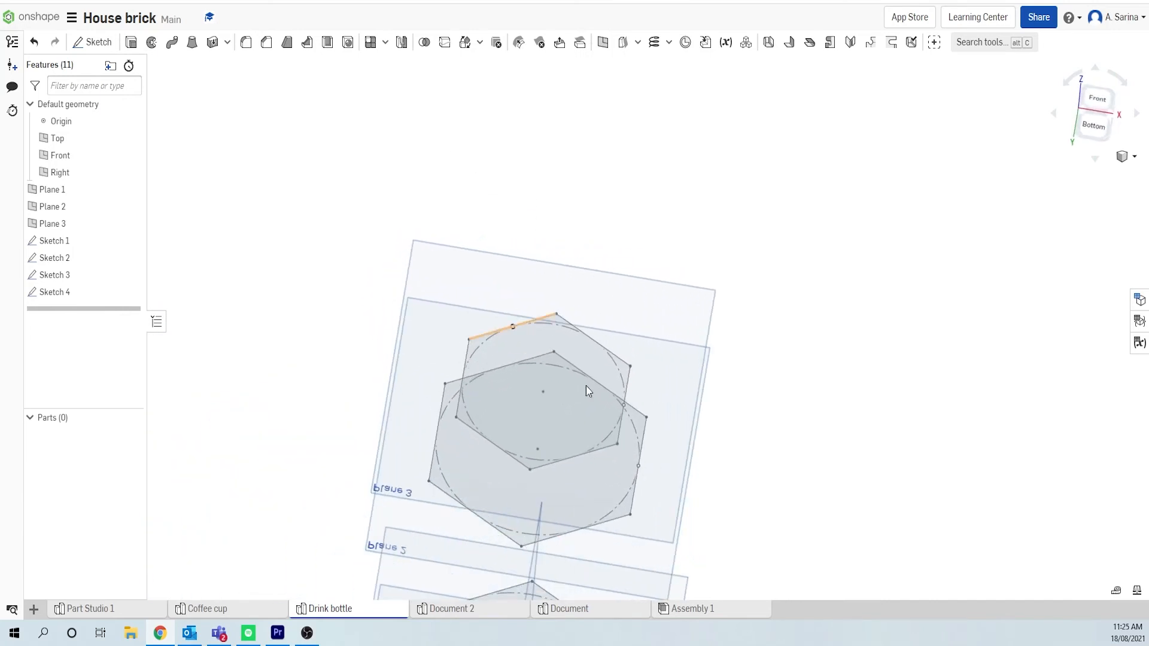
{"action": "scroll", "coordinate": [717, 188], "scroll_direction": "down", "scroll_amount": 2}
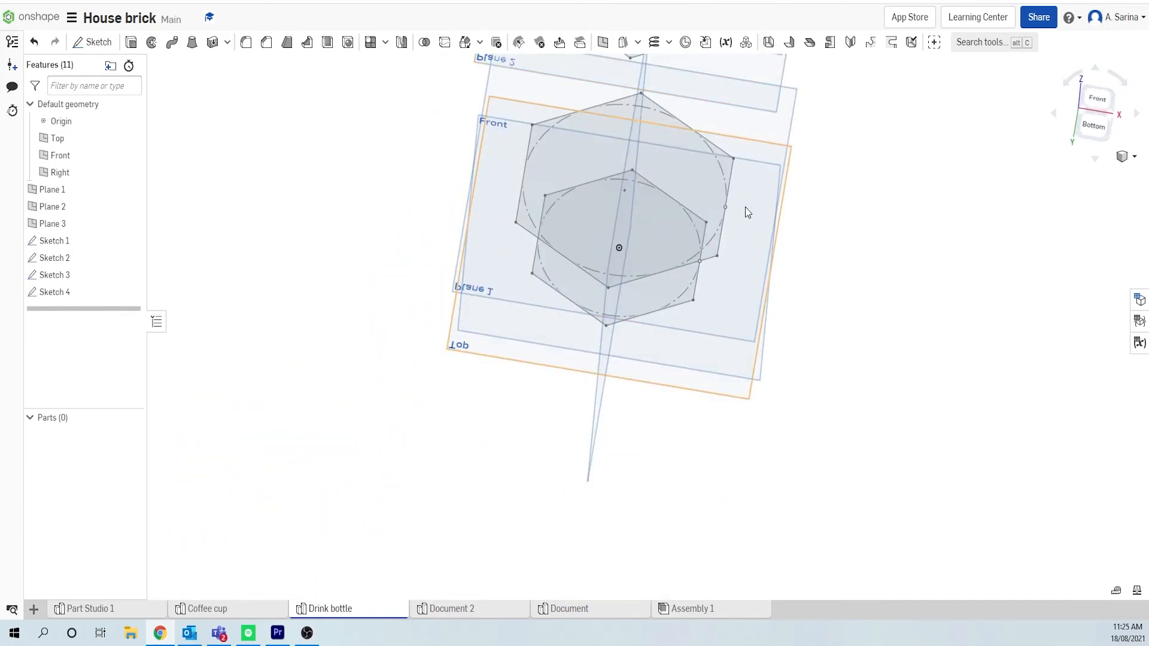
{"action": "scroll", "coordinate": [745, 207], "scroll_direction": "down", "scroll_amount": 4}
{"action": "mouse_move", "coordinate": [739, 124]}
{"action": "right_mouse_down"}
{"action": "mouse_move", "coordinate": [749, 113]}
{"action": "mouse_move", "coordinate": [741, 150]}
{"action": "right_mouse_up"}
{"action": "mouse_move", "coordinate": [835, 102]}
{"action": "right_mouse_down"}
{"action": "mouse_move", "coordinate": [764, 277]}
{"action": "mouse_move", "coordinate": [747, 274]}
{"action": "right_mouse_up"}
{"action": "middle_click_drag", "start_coordinate": [747, 275], "coordinate": [747, 270]}
{"action": "scroll", "coordinate": [749, 283], "scroll_direction": "up", "scroll_amount": 5}
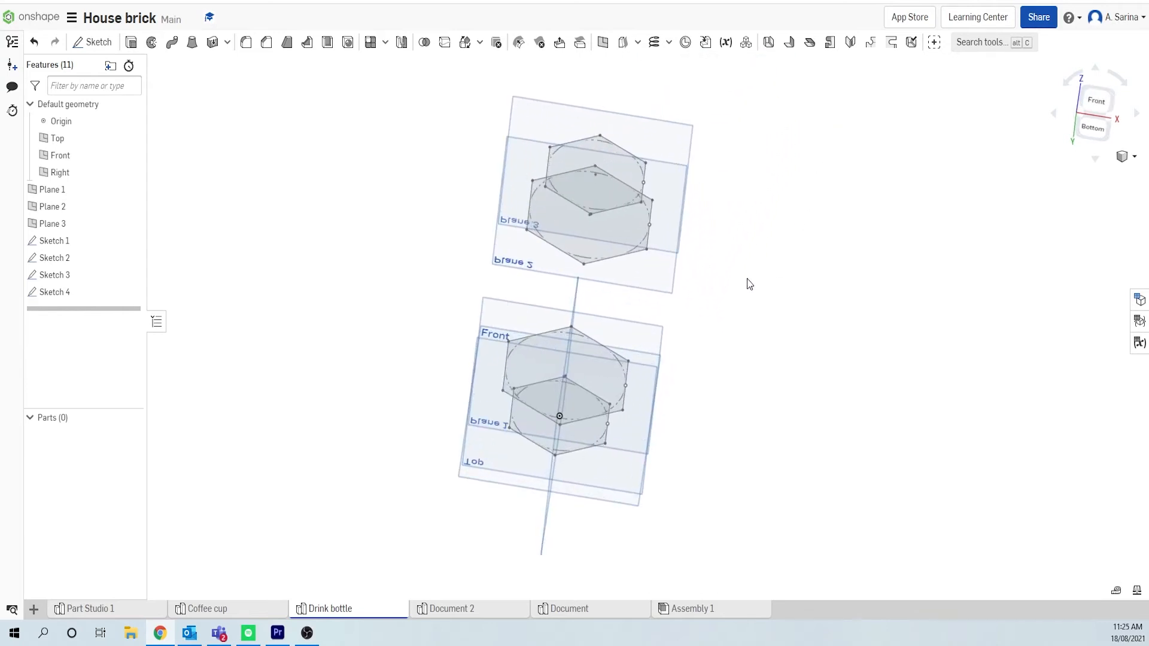
{"action": "middle_click_drag", "start_coordinate": [745, 282], "coordinate": [761, 261]}
{"action": "scroll", "coordinate": [766, 269], "scroll_direction": "down", "scroll_amount": 1}
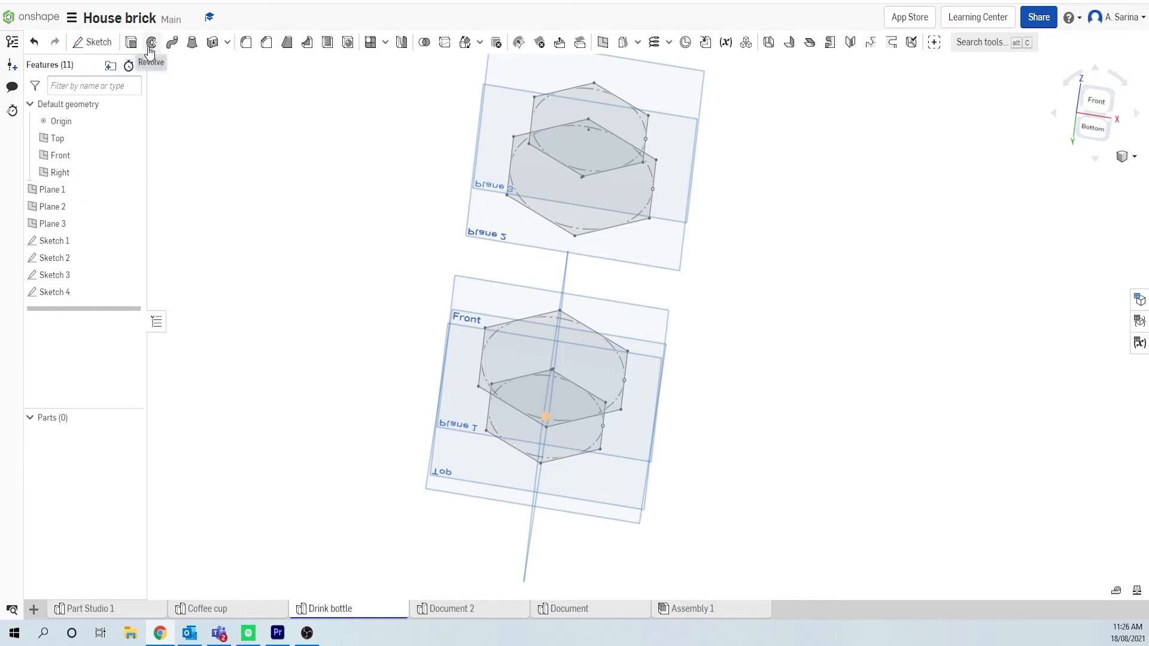
Loft a new solid through the four hexagon profiles in order, from the Top plane up to the 240 mm plane
{"action": "left_click", "coordinate": [192, 42]}
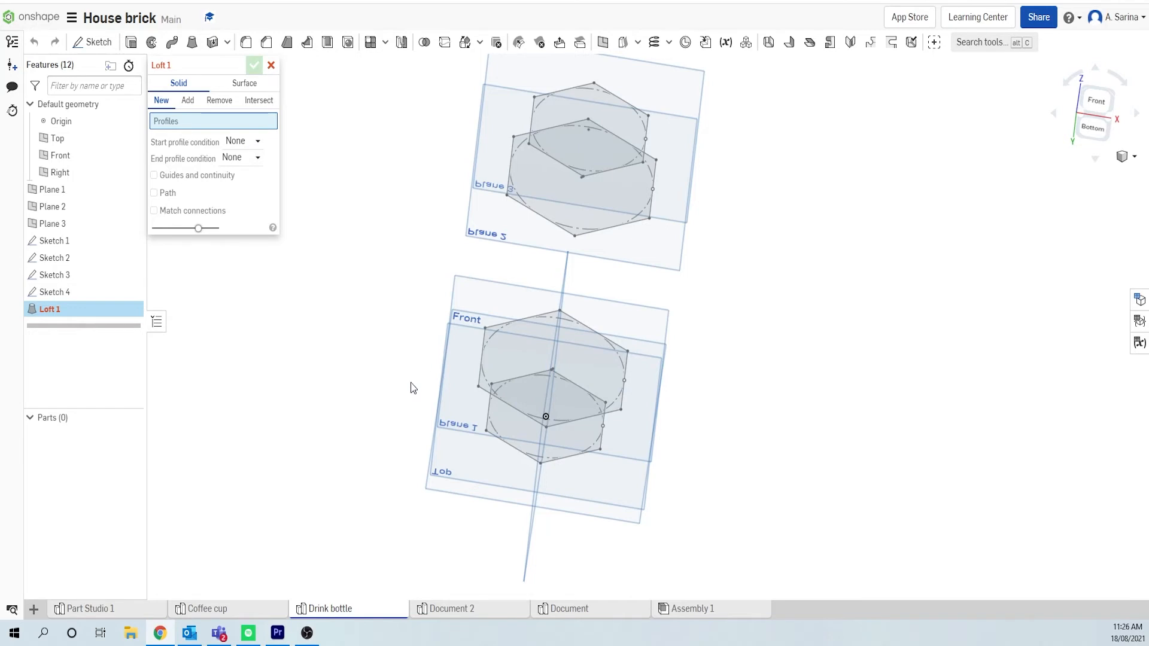
{"action": "left_click", "coordinate": [515, 442]}
{"action": "left_click", "coordinate": [505, 335]}
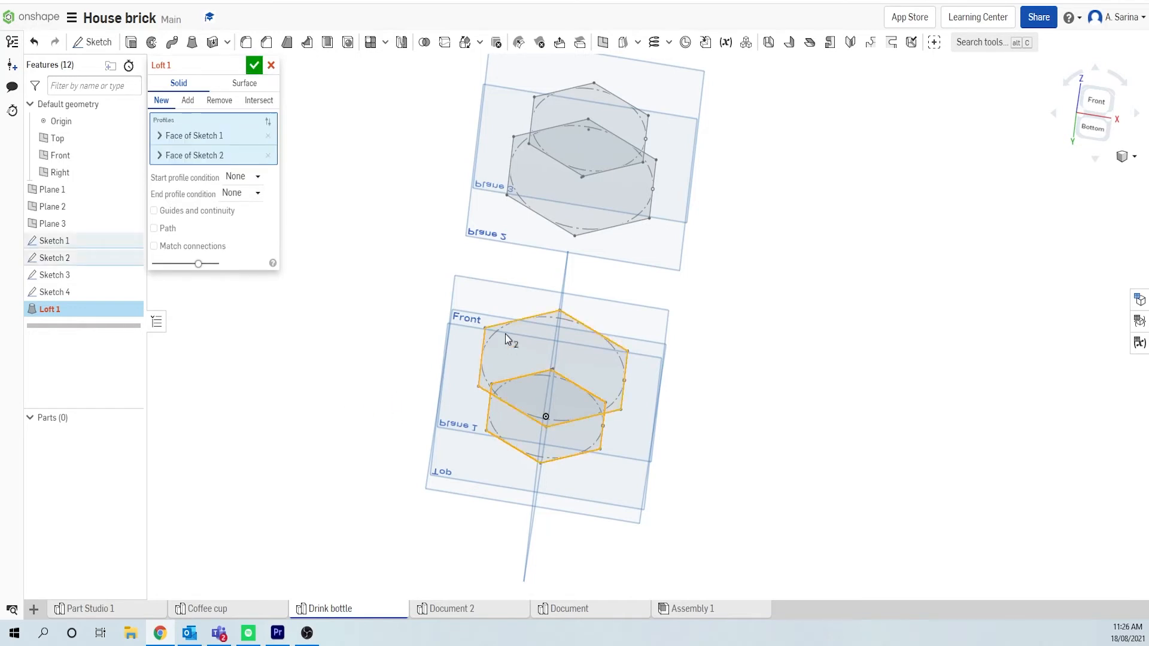
{"action": "left_click", "coordinate": [533, 201]}
{"action": "left_click", "coordinate": [554, 97]}
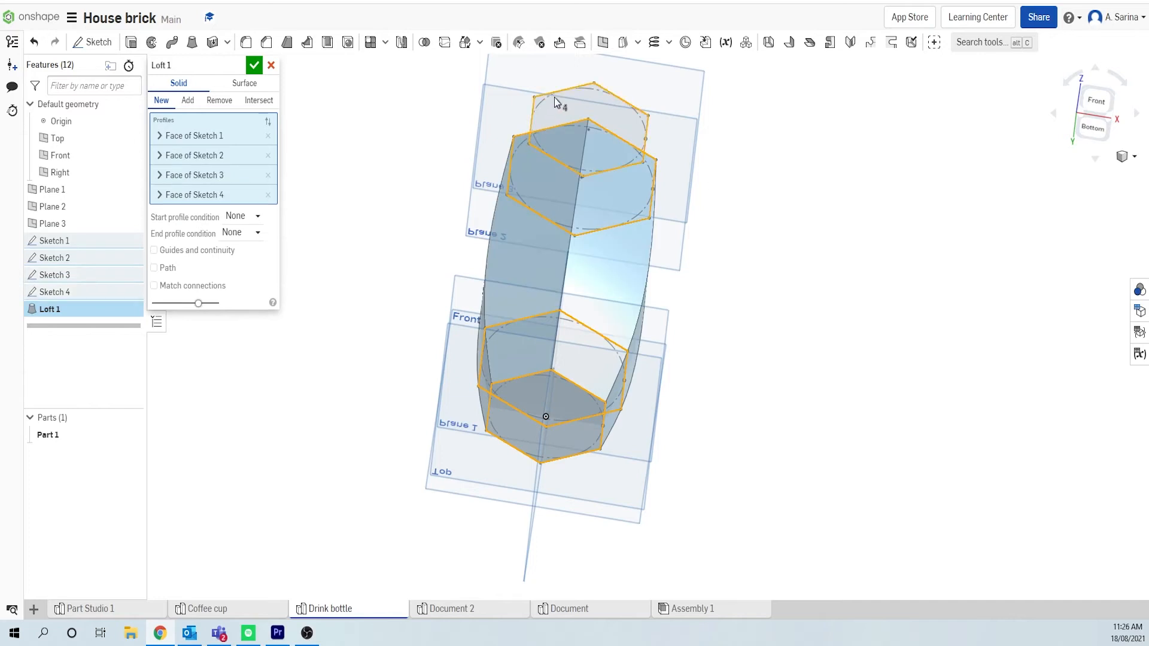
{"action": "left_click", "coordinate": [261, 64]}
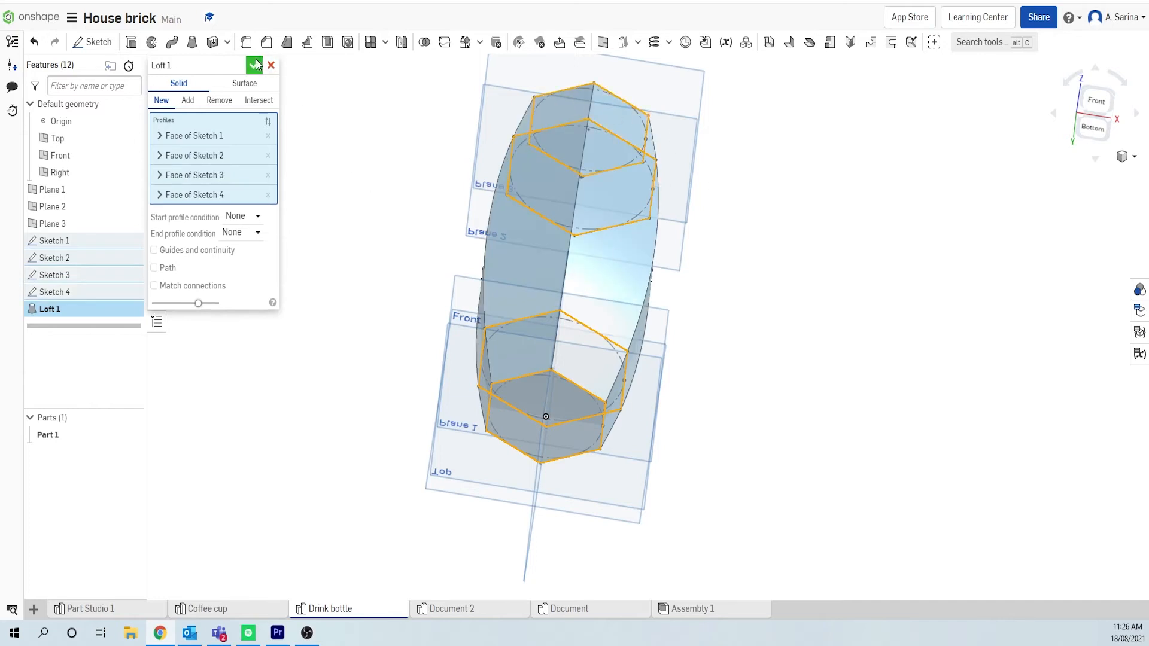
Sketch a 70 mm diameter circle centred on the origin on the loft's top hexagonal face and finish the sketch
{"action": "right_click_drag", "start_coordinate": [742, 209], "coordinate": [646, 239]}
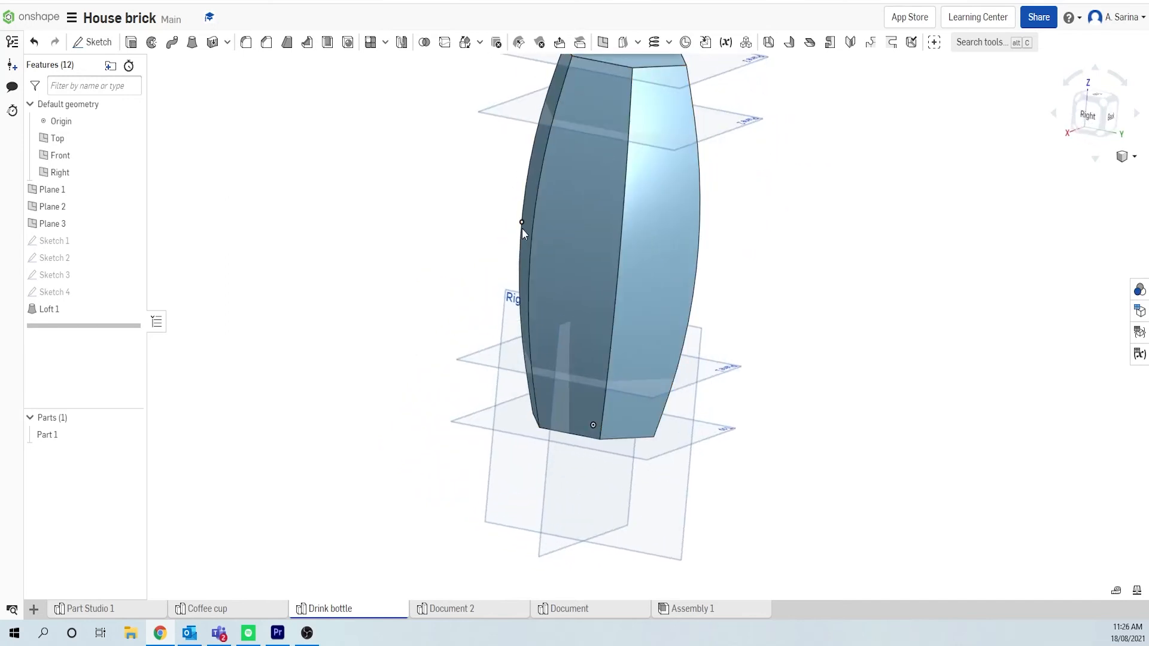
{"action": "scroll", "coordinate": [698, 265], "scroll_direction": "down", "scroll_amount": 3}
{"action": "scroll", "coordinate": [718, 136], "scroll_direction": "up", "scroll_amount": 3}
{"action": "right_click_drag", "start_coordinate": [746, 142], "coordinate": [683, 160]}
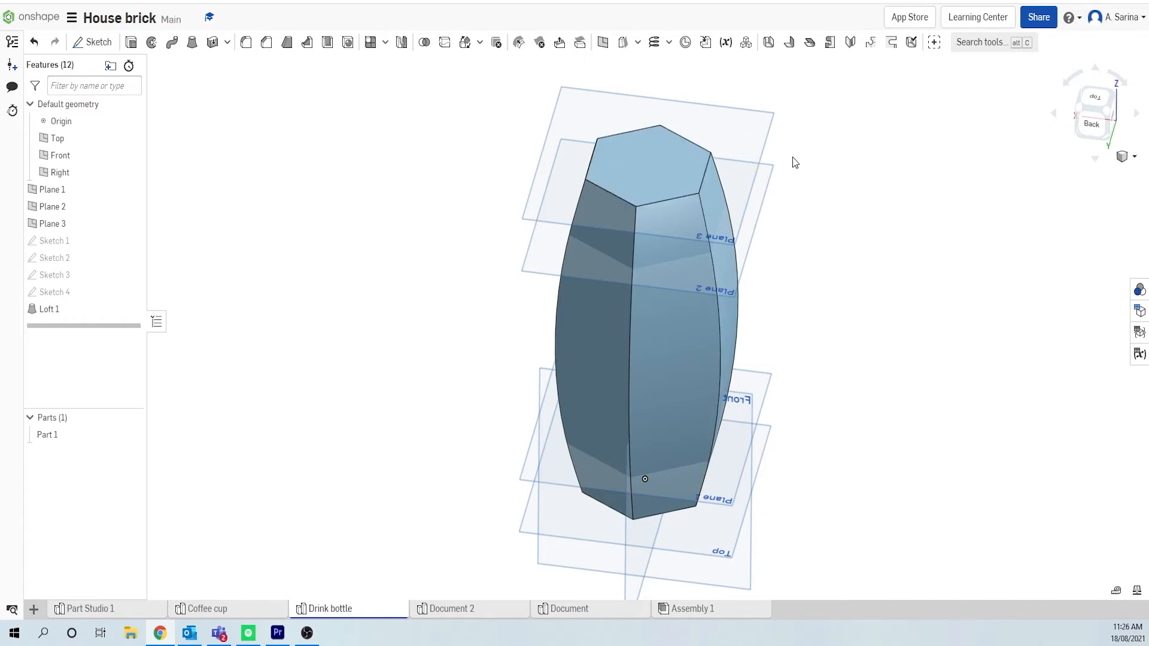
{"action": "left_click", "coordinate": [641, 165]}
{"action": "key", "text": "n"}
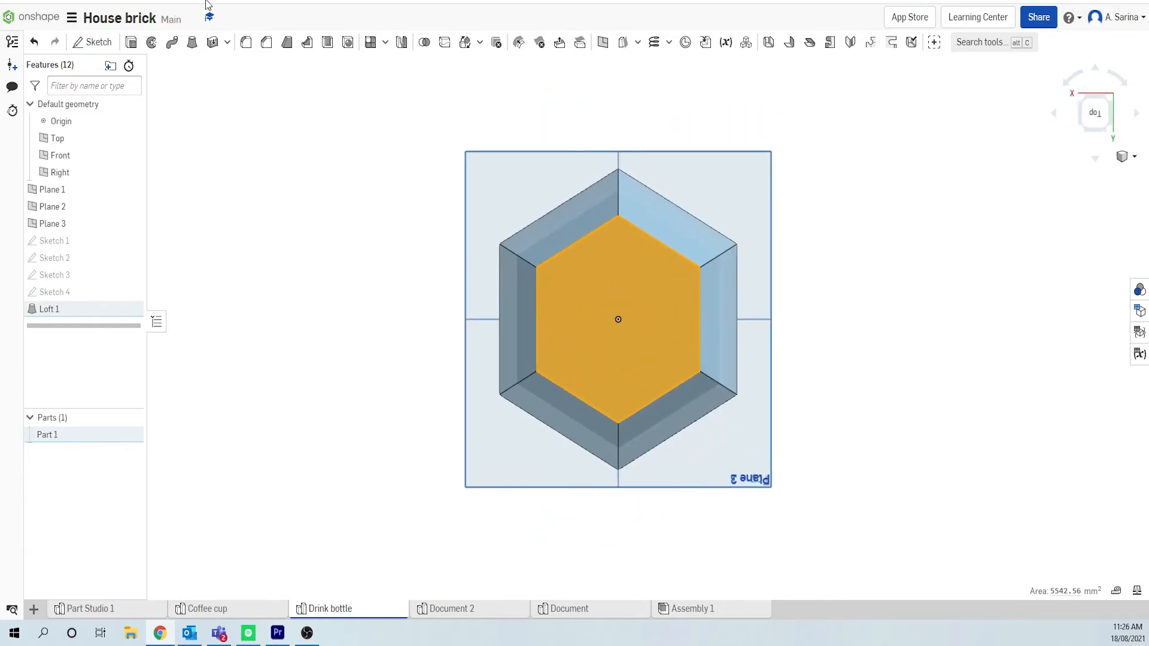
{"action": "left_click", "coordinate": [94, 43]}
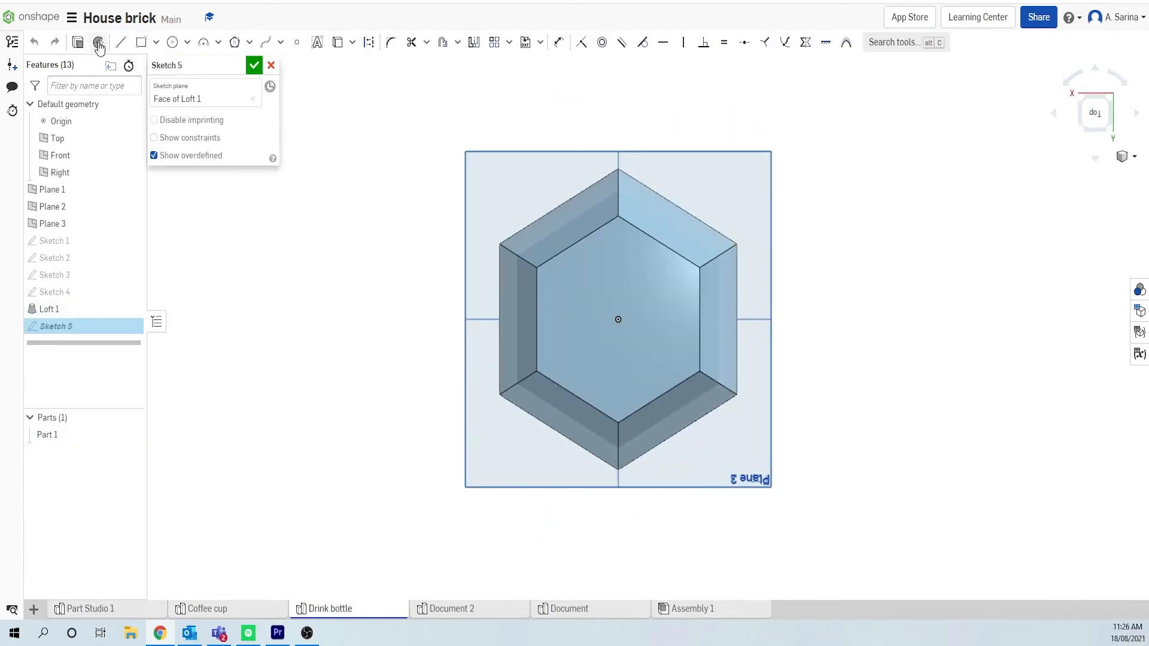
{"action": "left_click", "coordinate": [172, 41]}
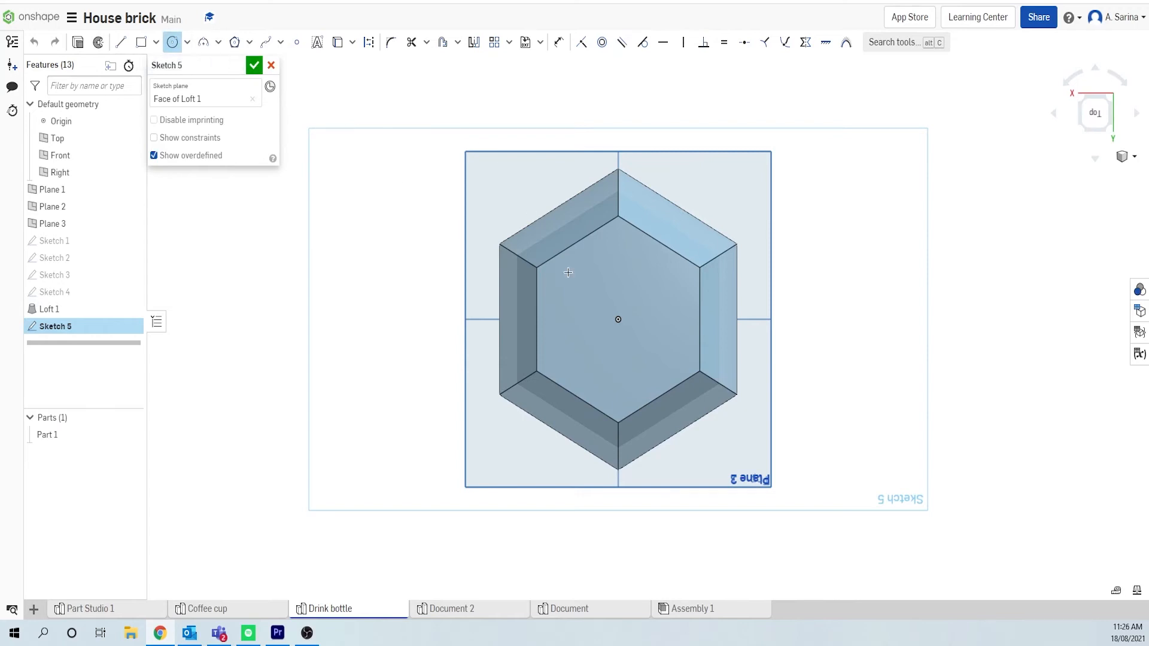
{"action": "left_click", "coordinate": [618, 319]}
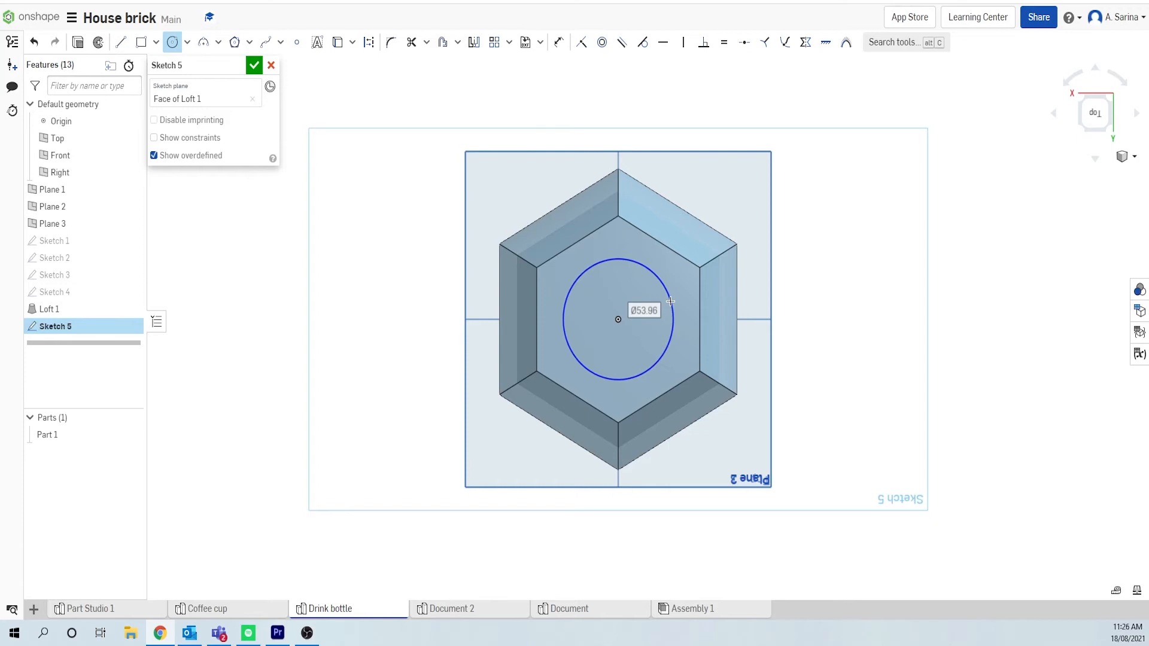
{"action": "type", "text": "70"}
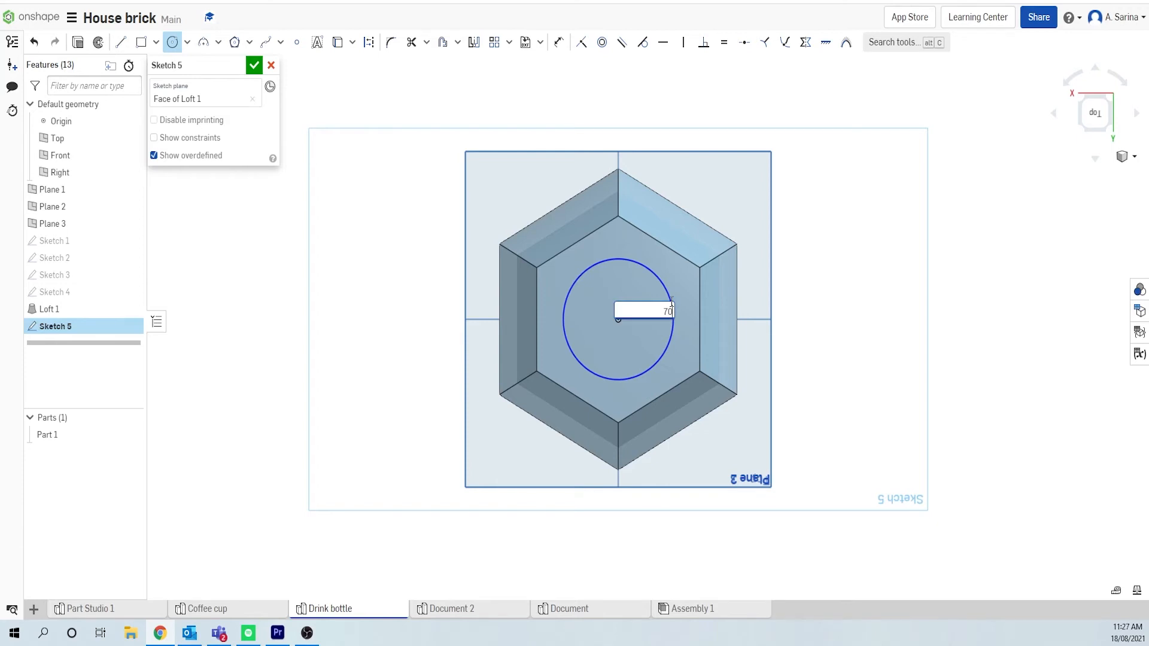
{"action": "key", "text": "Return"}
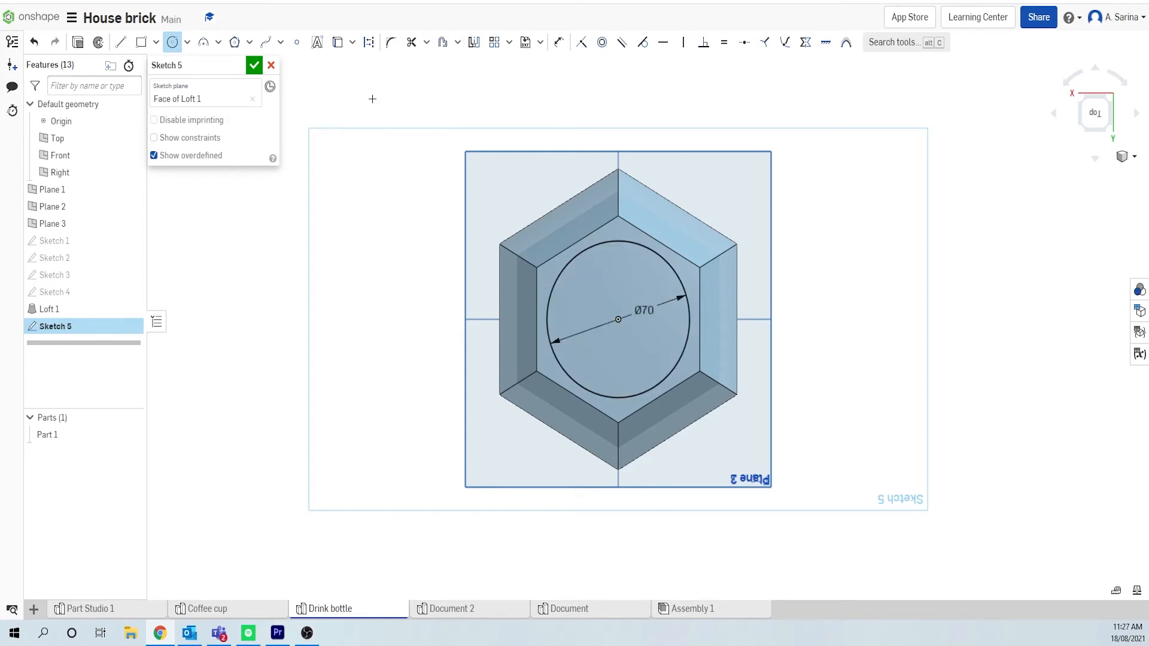
{"action": "left_click", "coordinate": [254, 65]}
Extrude the 70 mm circle 20 mm upward as a neck, adding it to the bottle body
{"action": "right_click_drag", "start_coordinate": [806, 260], "coordinate": [807, 192]}
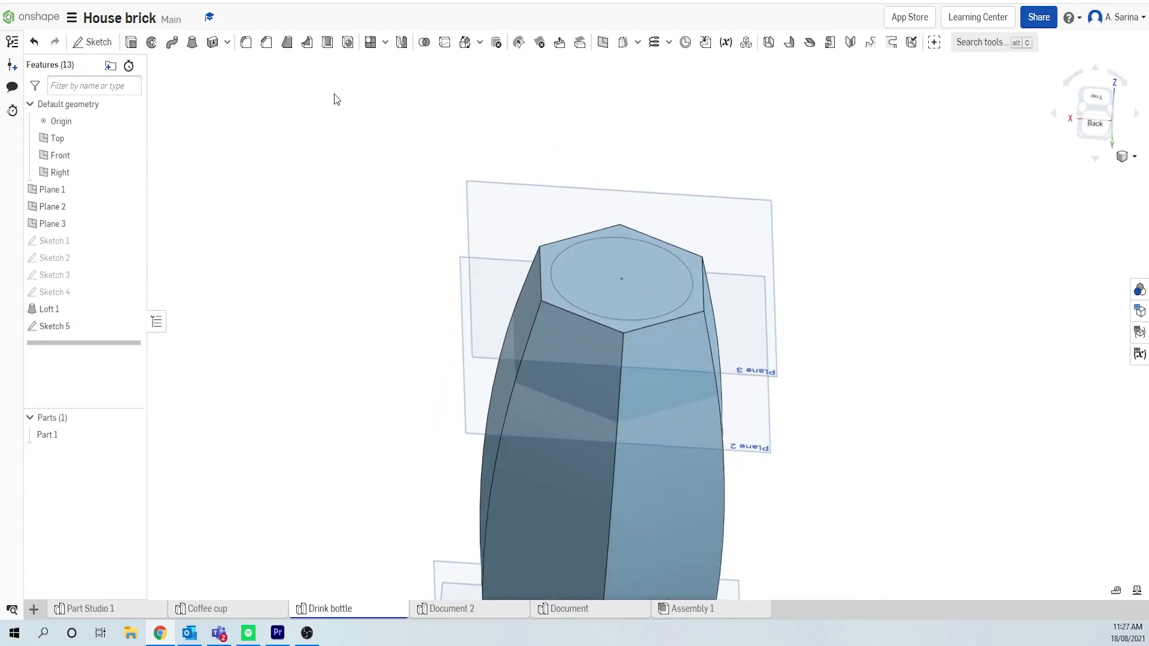
{"action": "left_click", "coordinate": [131, 42]}
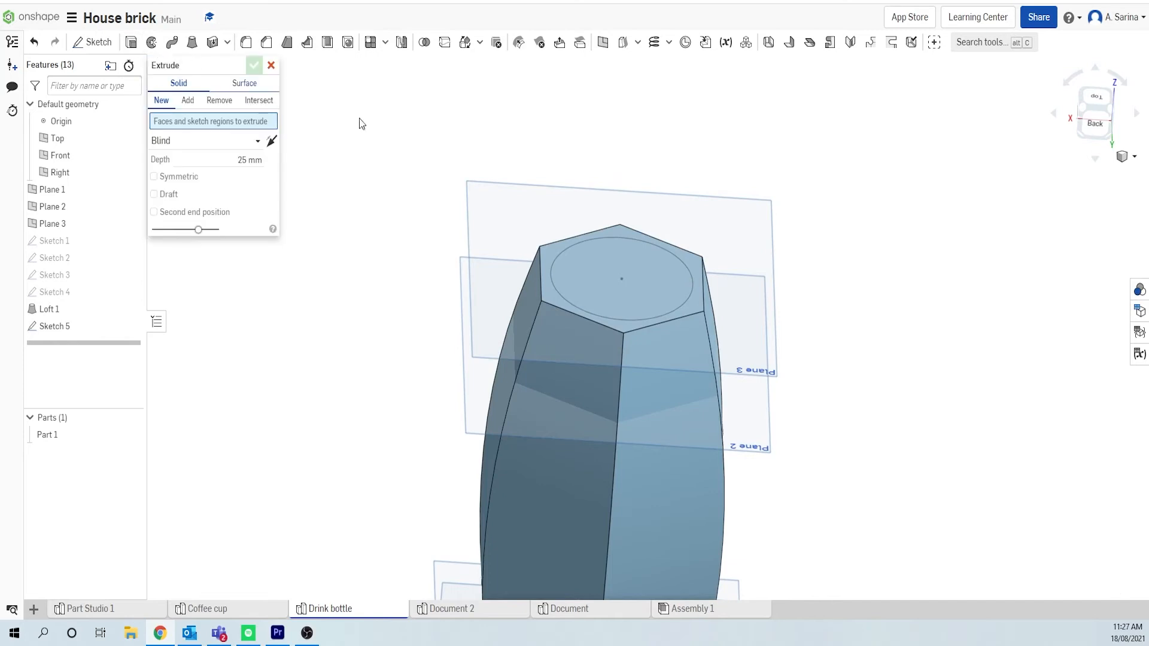
{"action": "left_click", "coordinate": [607, 278]}
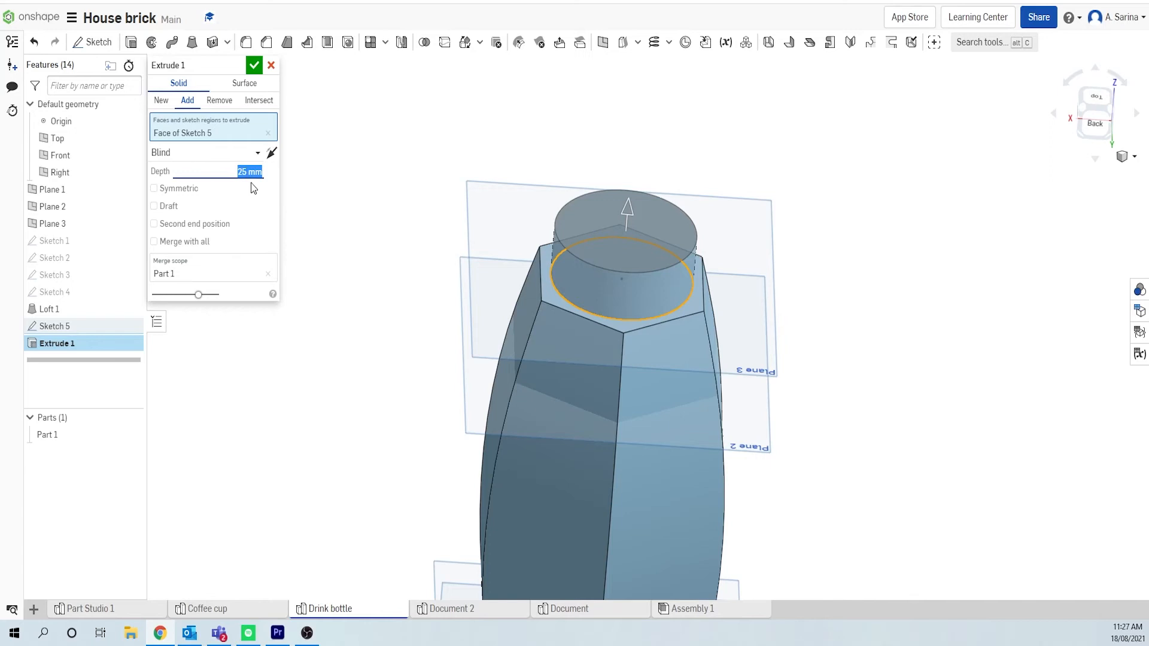
{"action": "key", "text": "Return"}
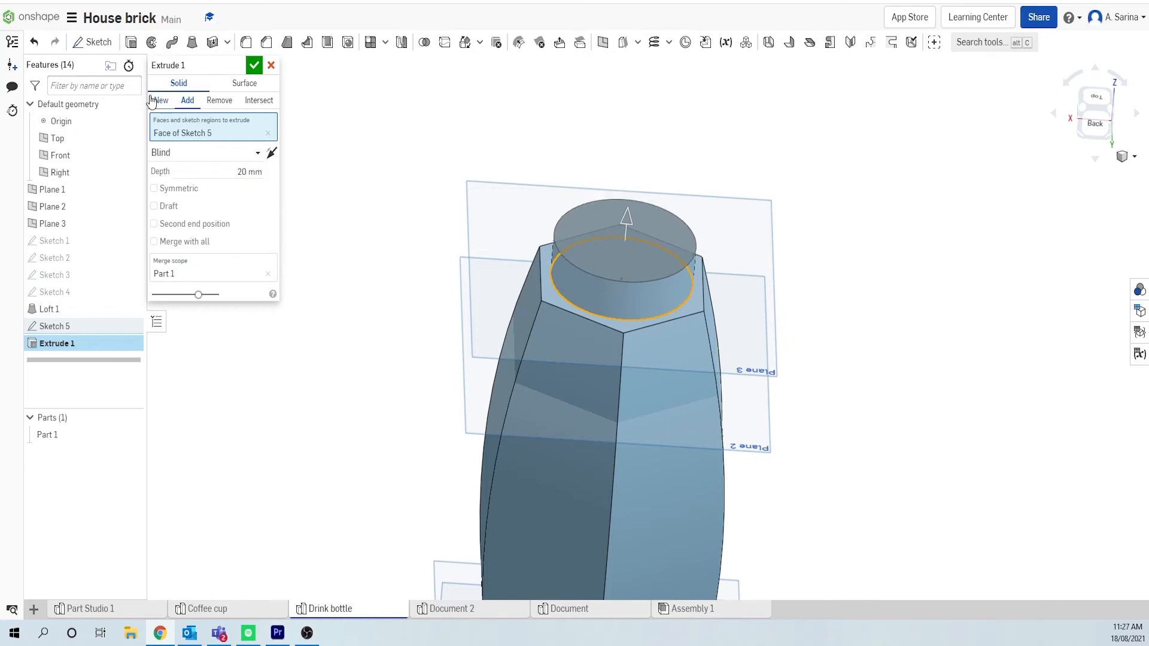
{"action": "left_click", "coordinate": [191, 106]}
{"action": "left_click", "coordinate": [254, 65]}
Create a plane offset 5 mm above the top face of the bottle neck
{"action": "right_click_drag", "start_coordinate": [1054, 388], "coordinate": [976, 480]}
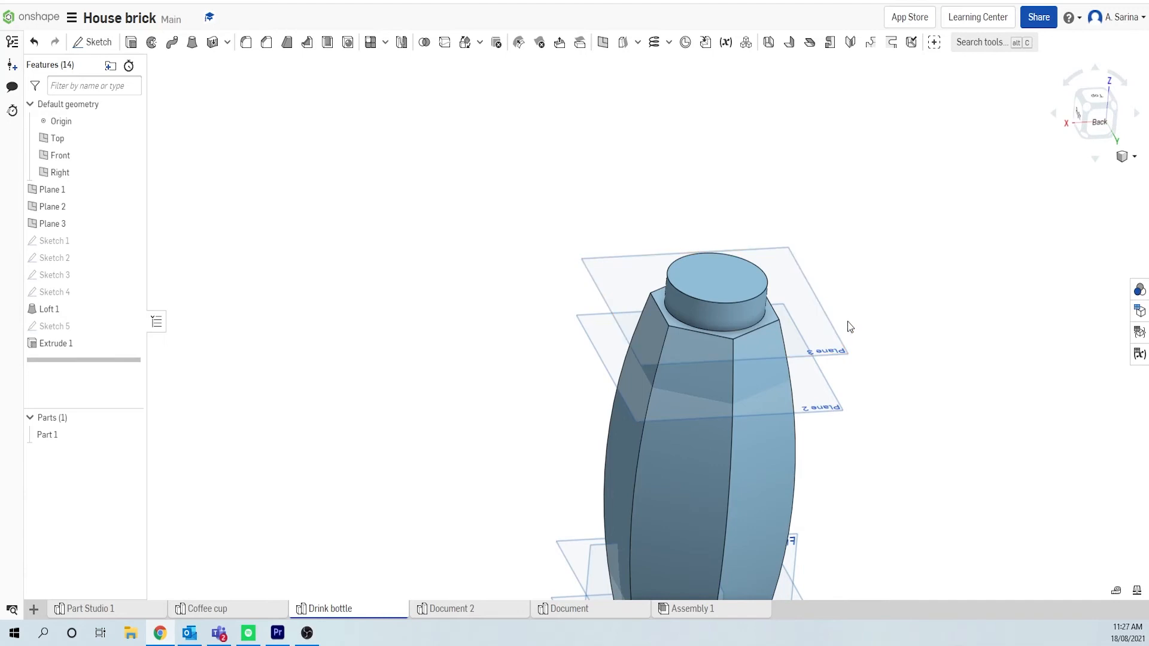
{"action": "scroll", "coordinate": [849, 323], "scroll_direction": "up", "scroll_amount": 3}
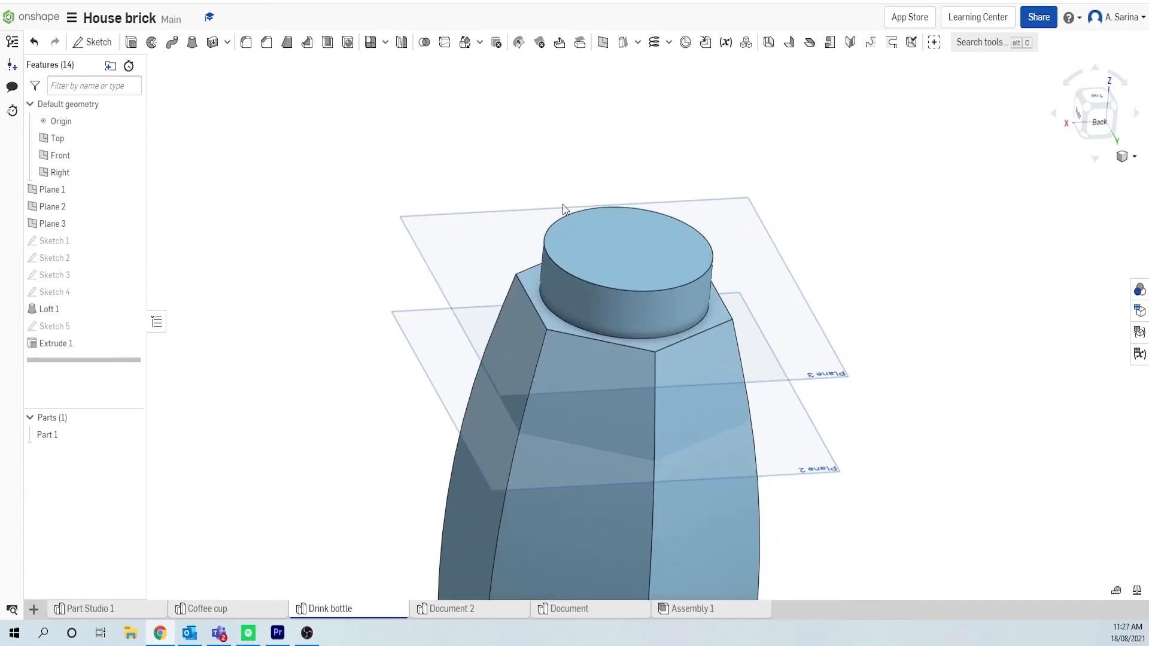
{"action": "mouse_move", "coordinate": [847, 327]}
{"action": "right_mouse_down"}
{"action": "mouse_move", "coordinate": [846, 293]}
{"action": "mouse_move", "coordinate": [833, 329]}
{"action": "mouse_move", "coordinate": [860, 352]}
{"action": "mouse_move", "coordinate": [854, 366]}
{"action": "mouse_move", "coordinate": [855, 338]}
{"action": "mouse_move", "coordinate": [842, 340]}
{"action": "right_mouse_up"}
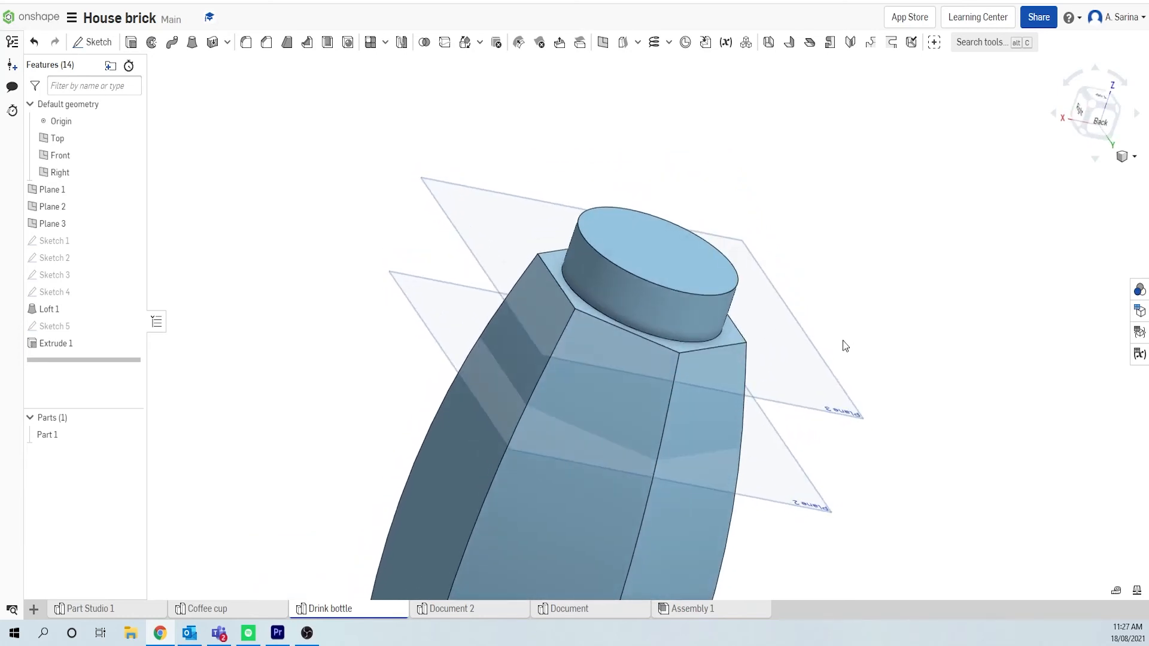
{"action": "left_click", "coordinate": [646, 247]}
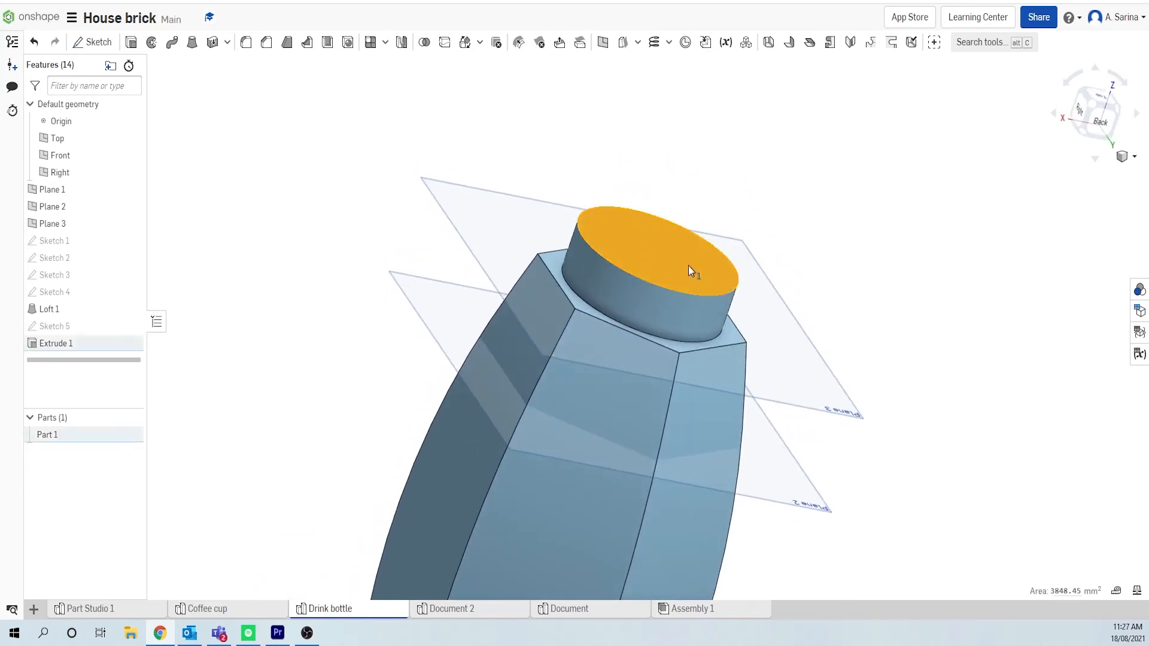
{"action": "left_click", "coordinate": [600, 44]}
{"action": "right_click_drag", "start_coordinate": [699, 196], "coordinate": [828, 326]}
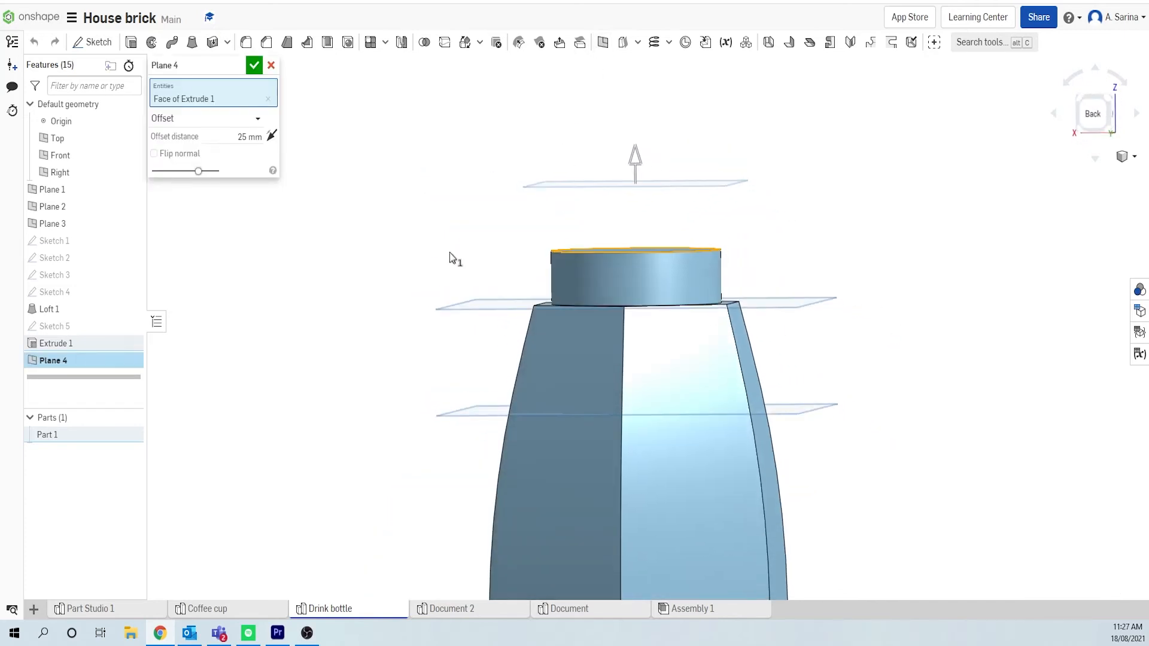
{"action": "left_click", "coordinate": [251, 137]}
{"action": "type", "text": "5"}
{"action": "key", "text": "Return"}
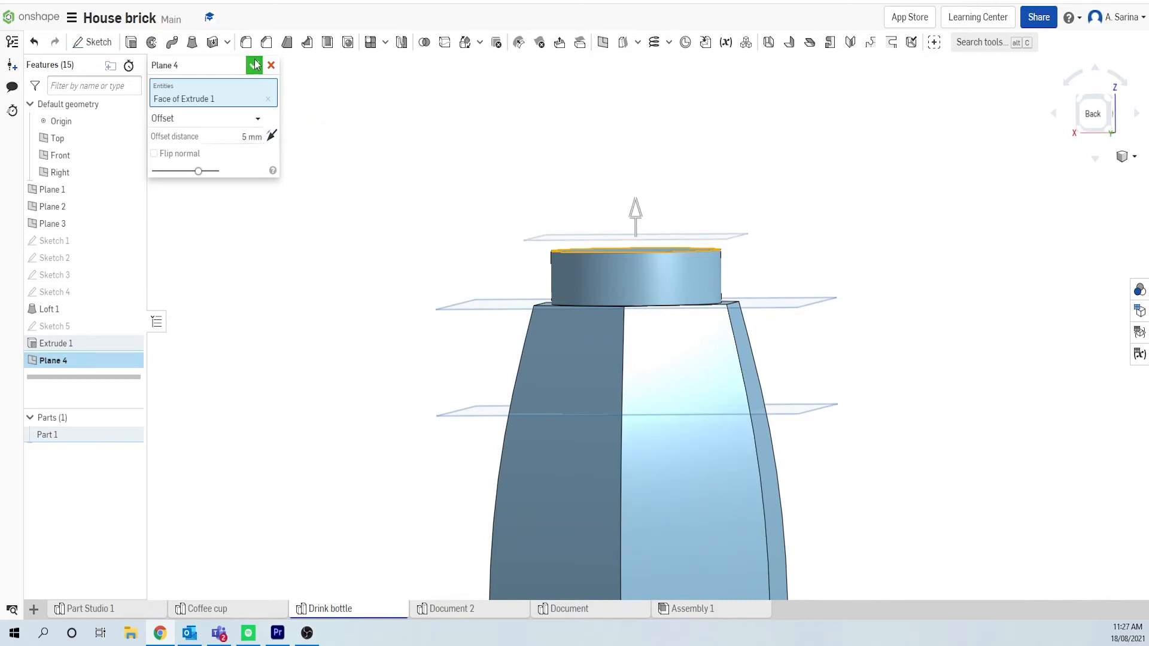
{"action": "left_click", "coordinate": [254, 66]}
Check the offset distance of the plane above the neck in its definition
{"action": "right_click_drag", "start_coordinate": [406, 266], "coordinate": [441, 301]}
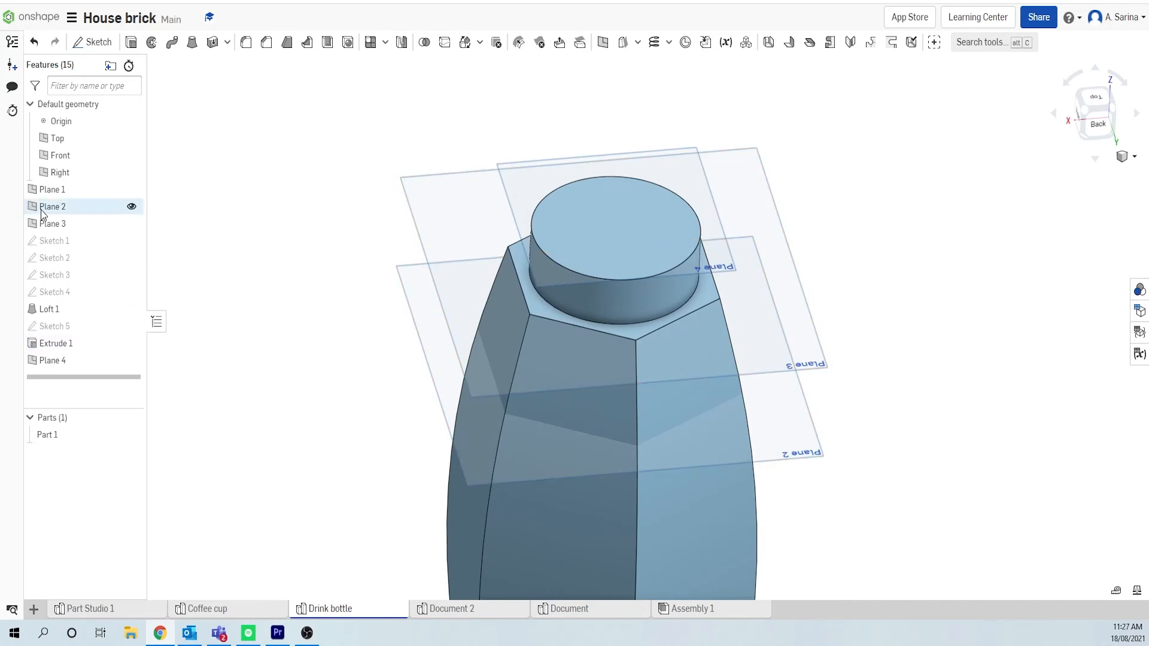
{"action": "left_click", "coordinate": [90, 360]}
{"action": "double_click", "coordinate": [88, 359]}
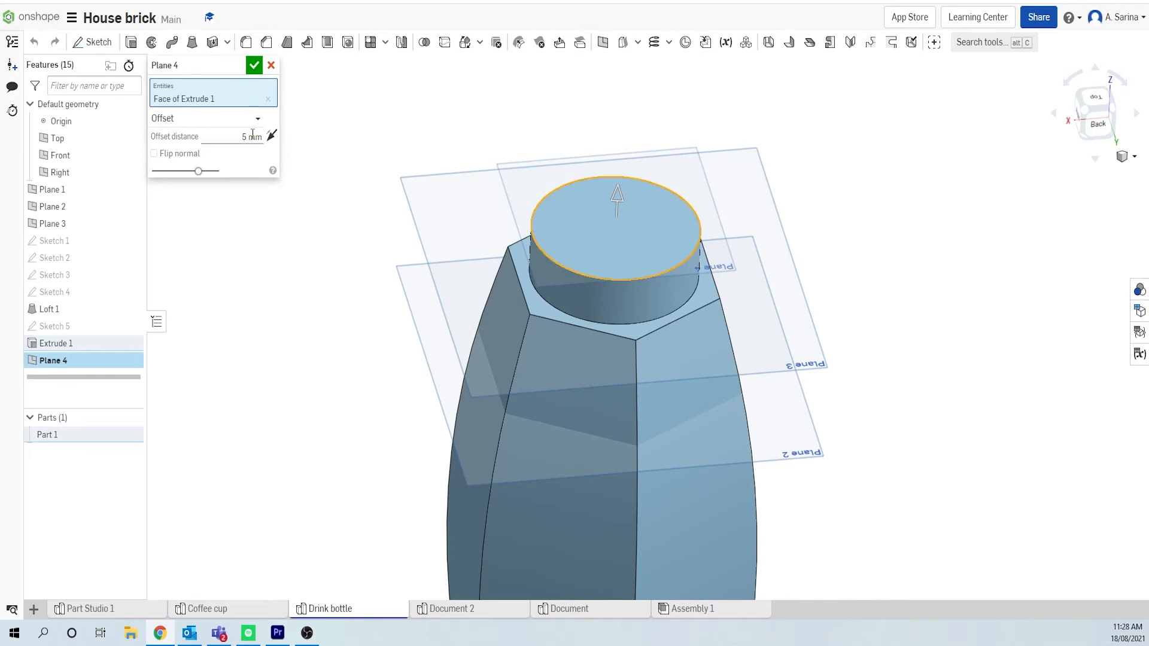
{"action": "left_click", "coordinate": [253, 65]}
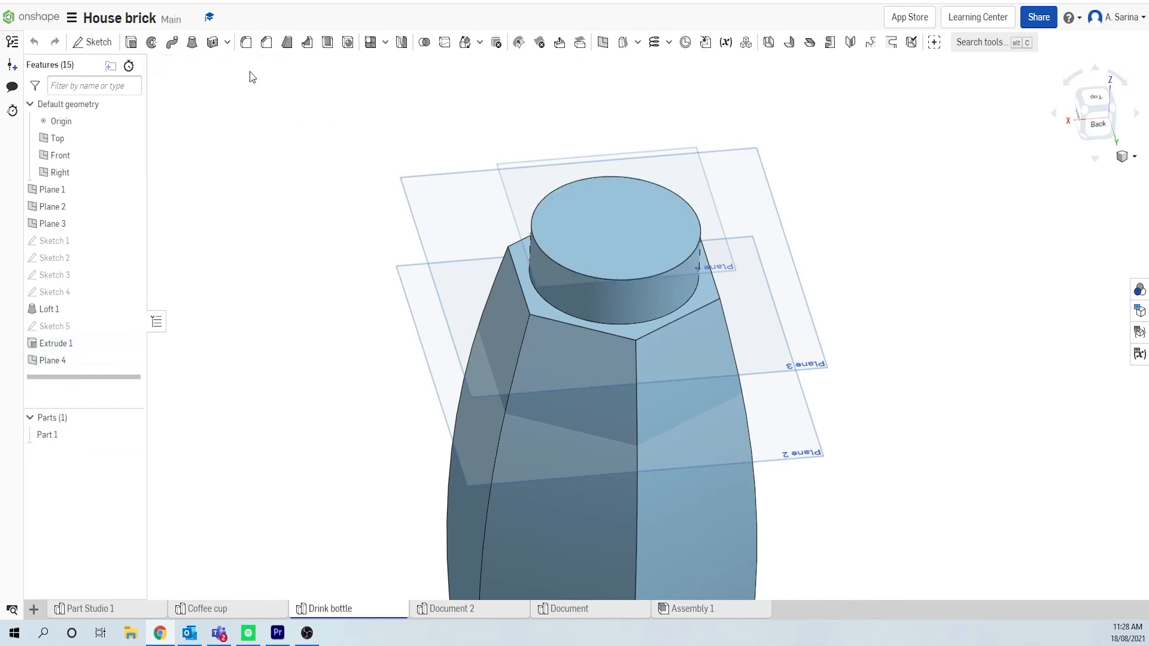
Sketch a 76 mm diameter circle centred on the origin on the plane above the neck and finish the sketch
{"action": "right_click_drag", "start_coordinate": [957, 259], "coordinate": [961, 235]}
{"action": "left_click", "coordinate": [690, 228]}
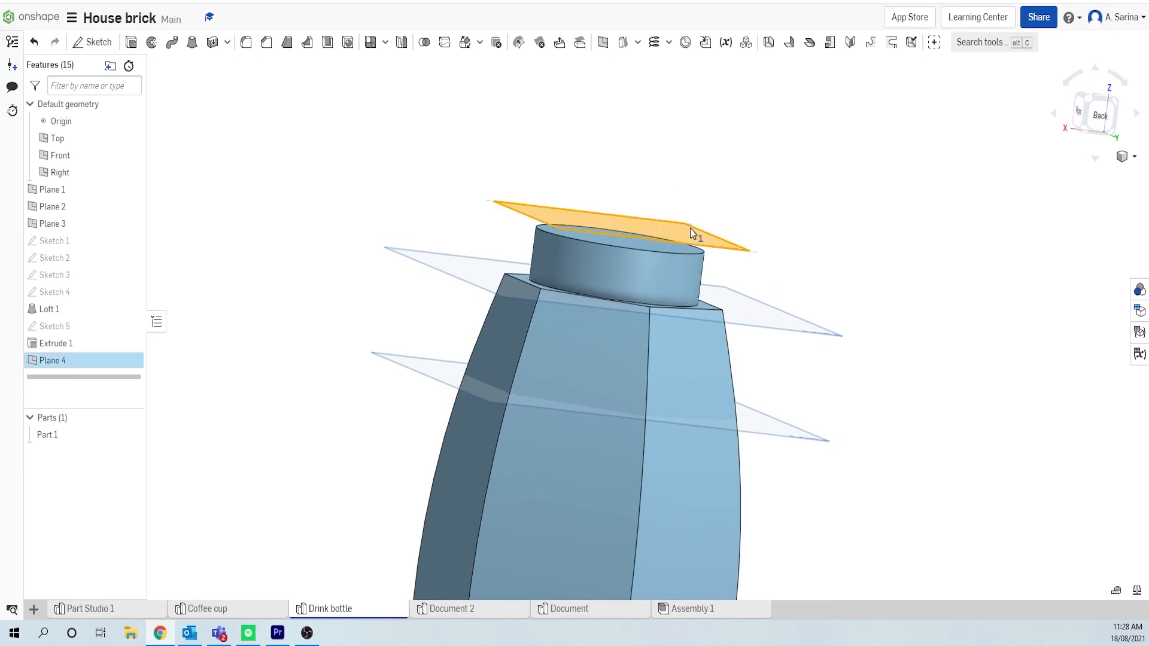
{"action": "key", "text": "n"}
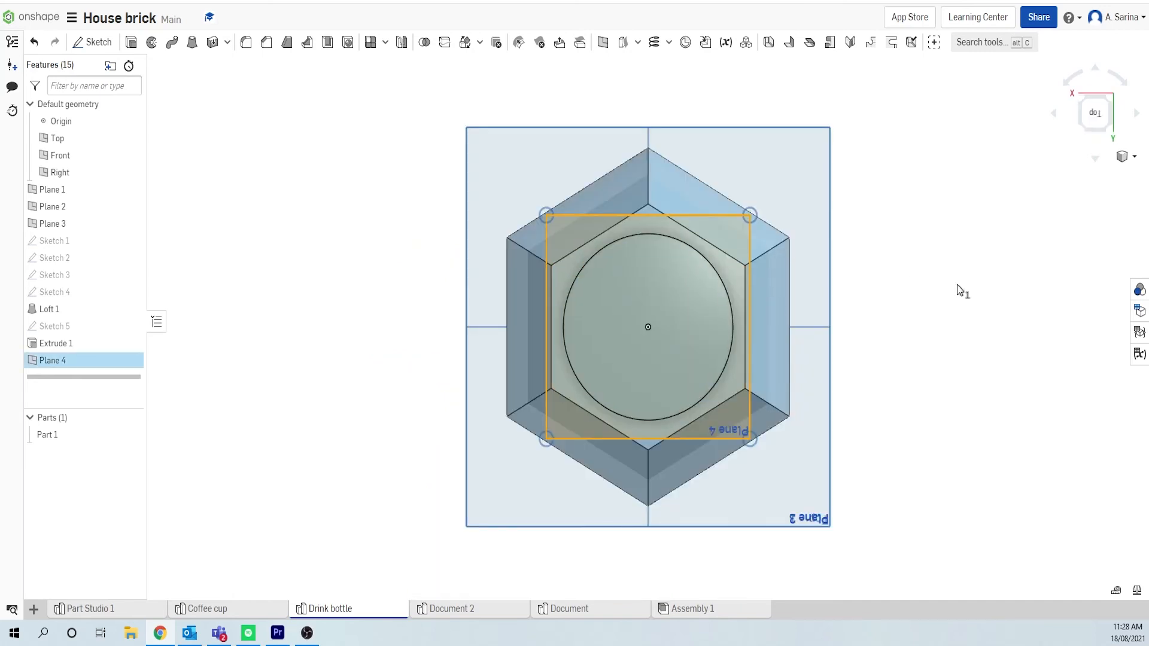
{"action": "left_click", "coordinate": [93, 42]}
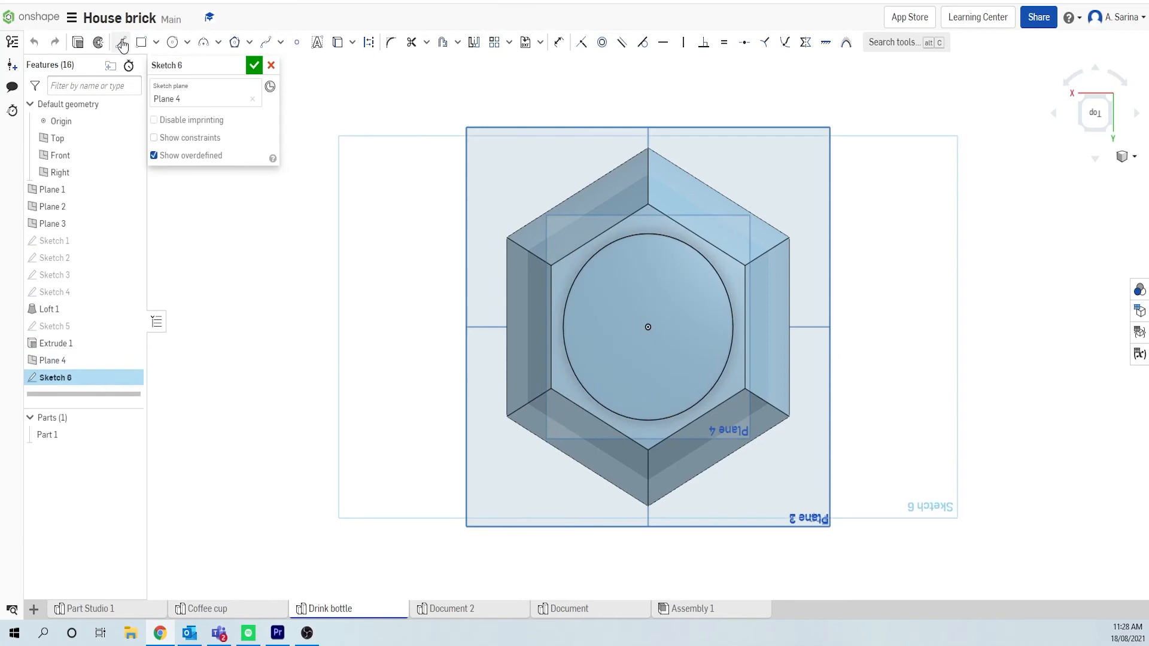
{"action": "left_click", "coordinate": [173, 42]}
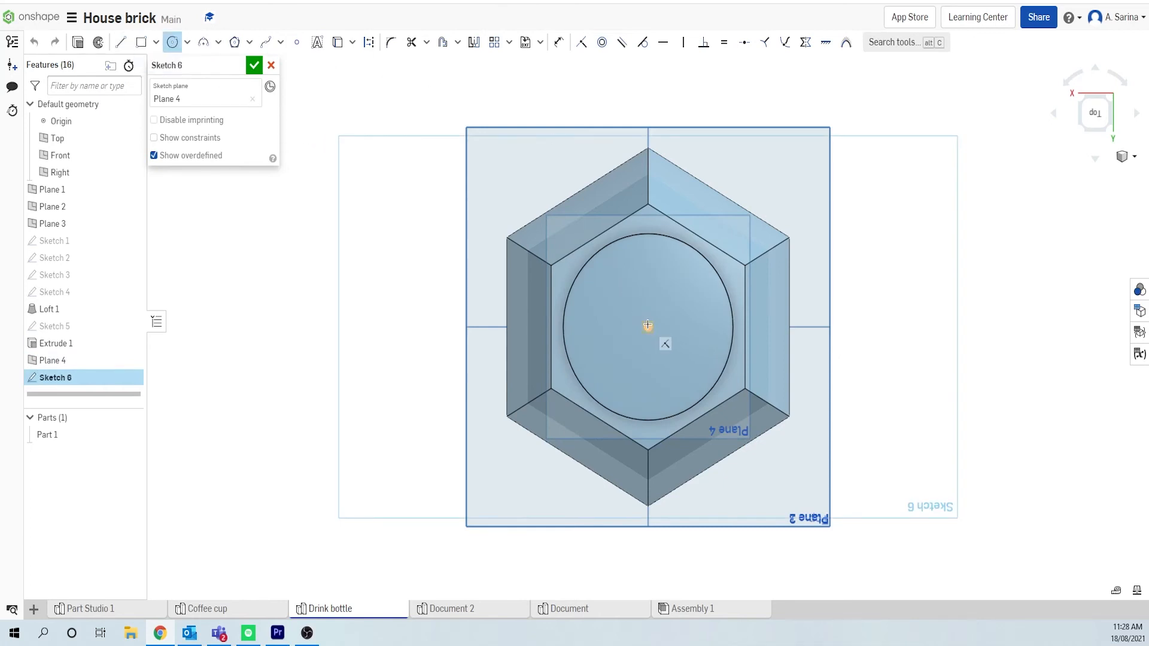
{"action": "left_click", "coordinate": [648, 326]}
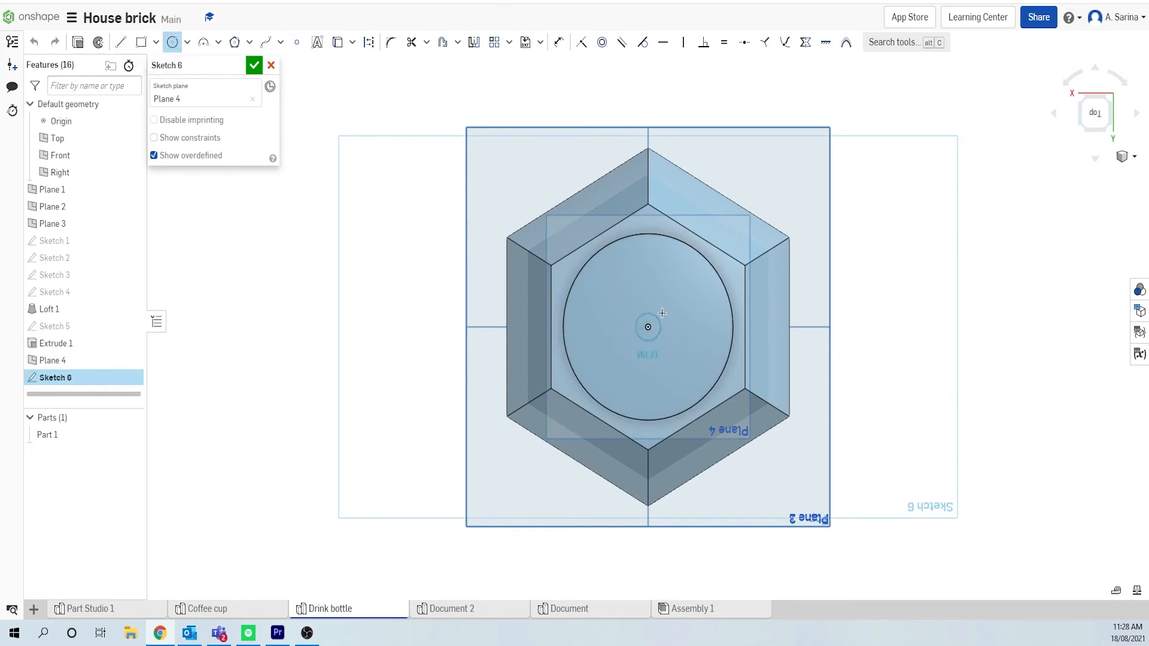
{"action": "left_click", "coordinate": [762, 266]}
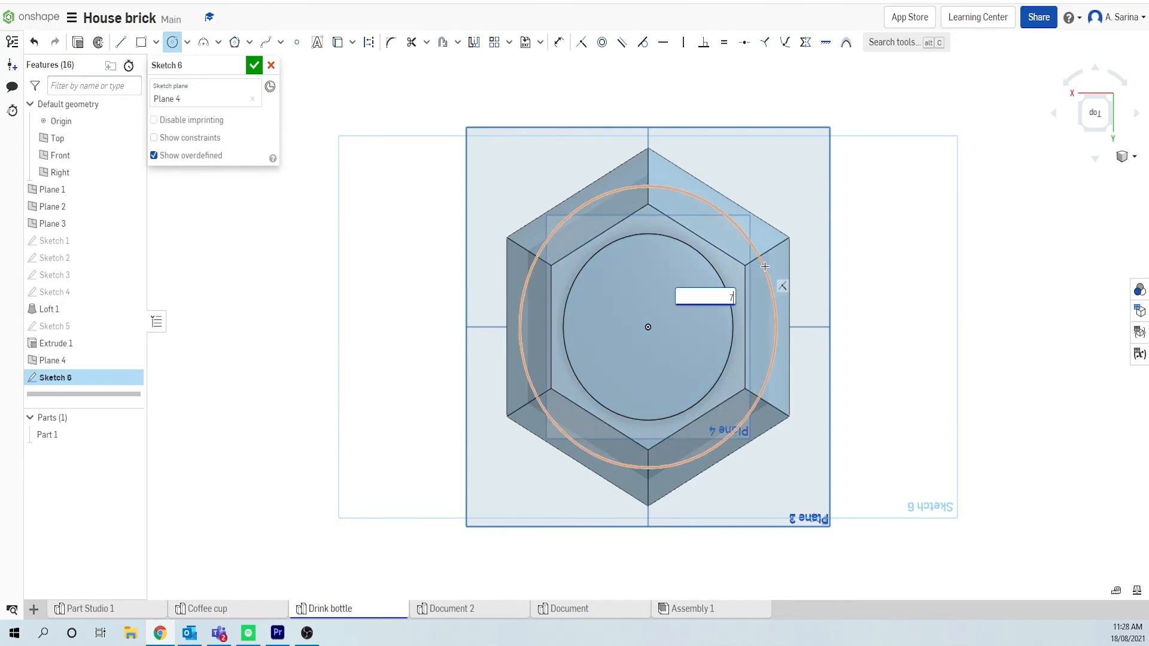
{"action": "key", "text": "Return"}
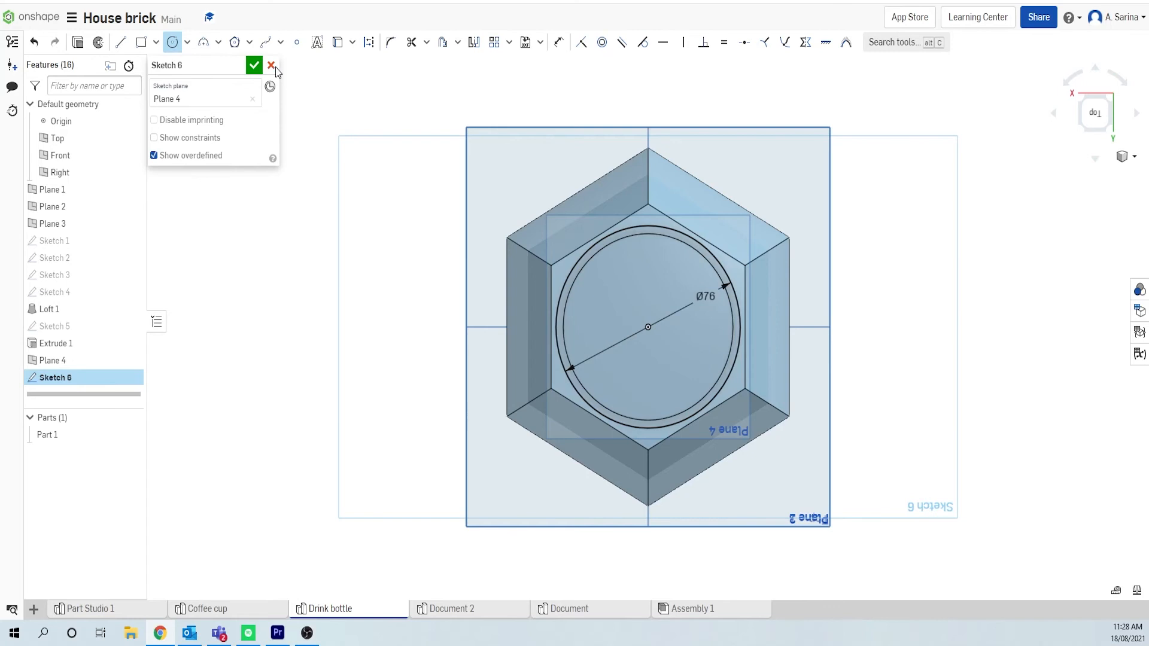
{"action": "left_click", "coordinate": [254, 65]}
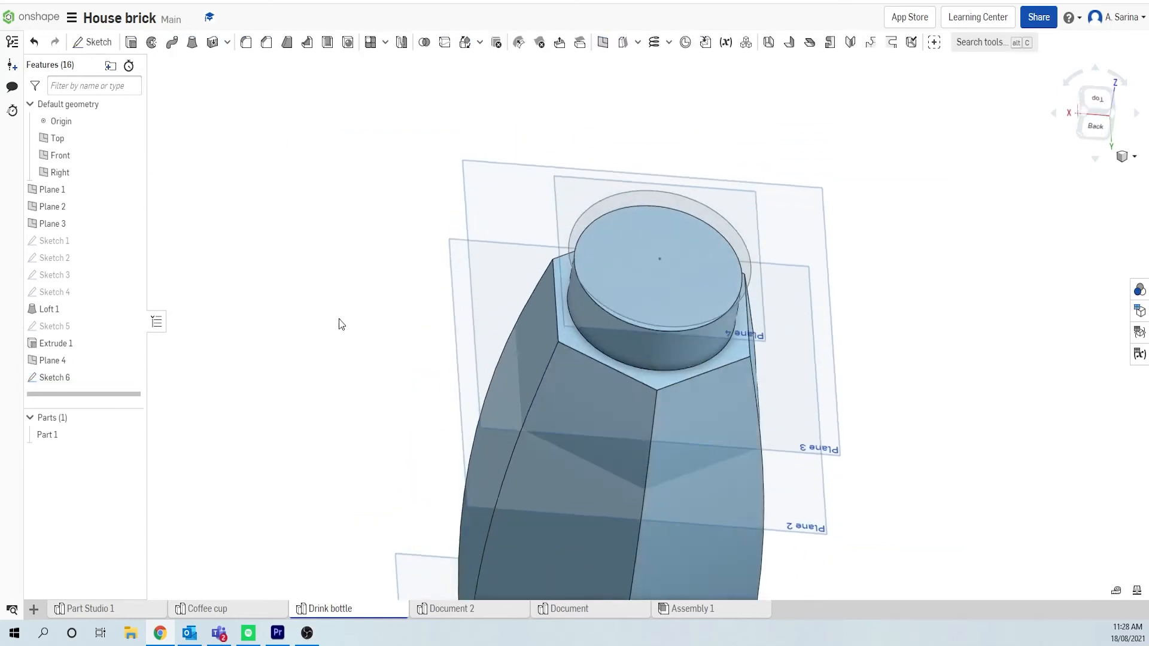
Extrude the 76 mm circle 25 mm downward over the bottle neck as a new separate part
{"action": "left_click", "coordinate": [131, 42]}
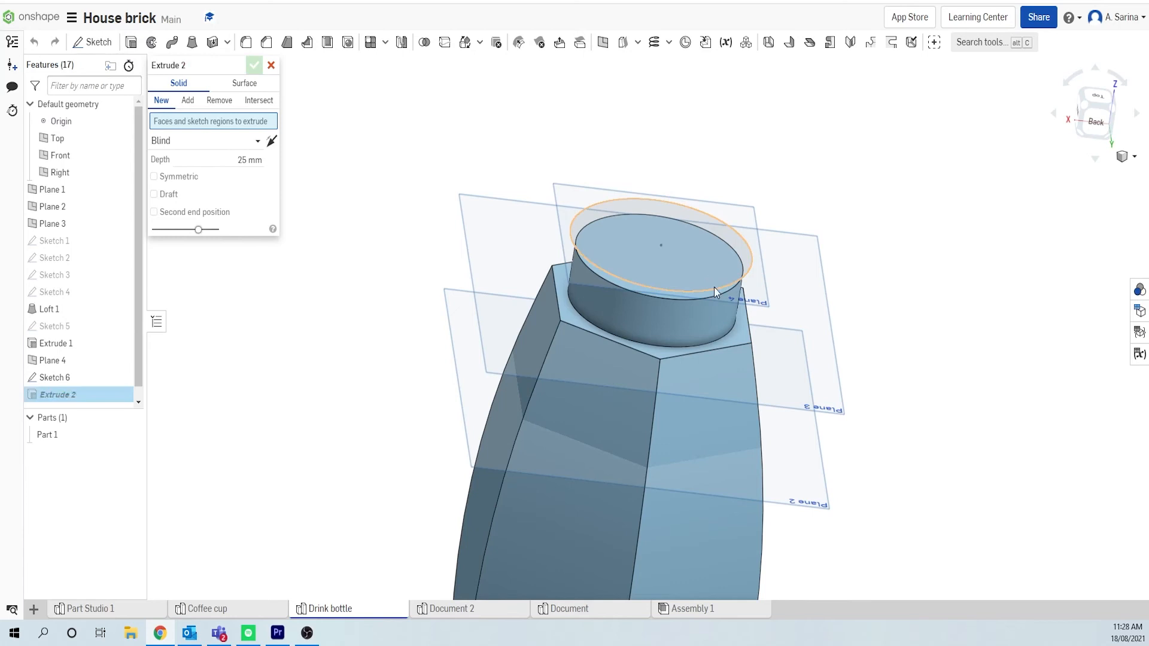
{"action": "left_click", "coordinate": [619, 235]}
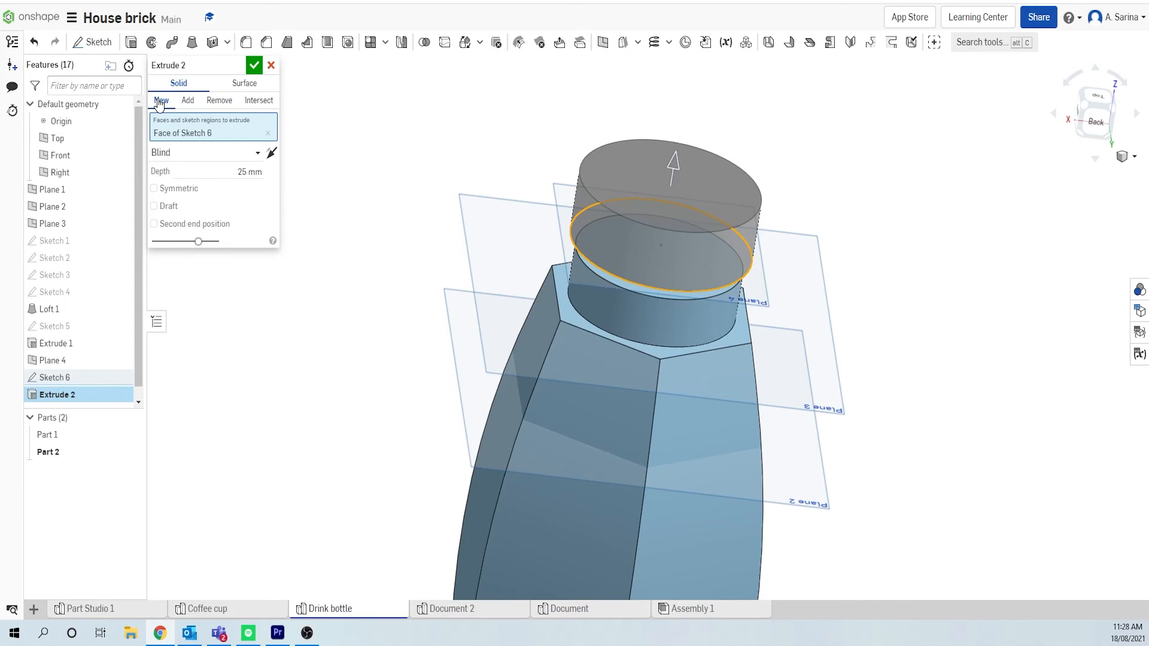
{"action": "right_click_drag", "start_coordinate": [824, 267], "coordinate": [788, 227]}
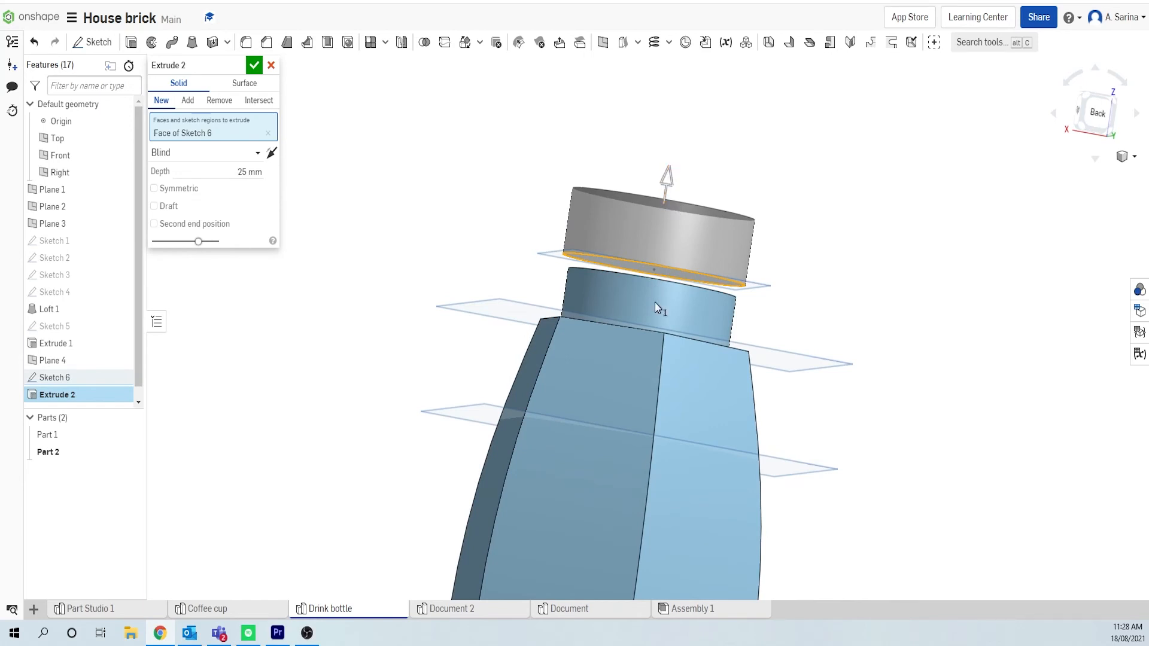
{"action": "key", "text": "Down"}
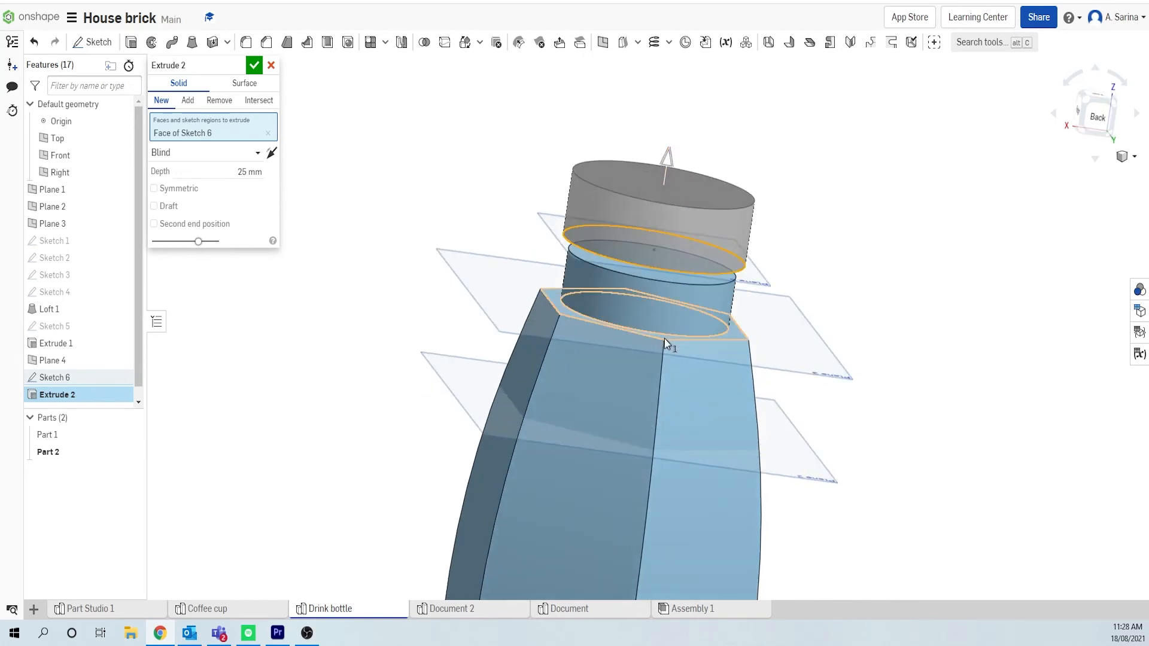
{"action": "key", "text": "Up"}
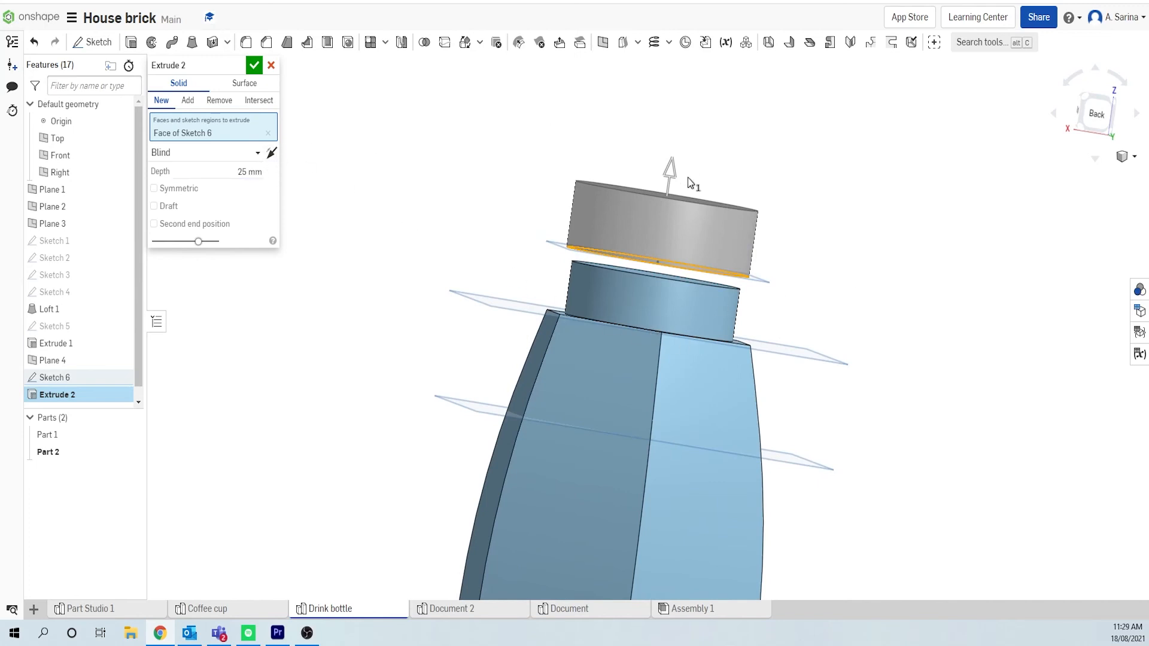
{"action": "left_click", "coordinate": [670, 174]}
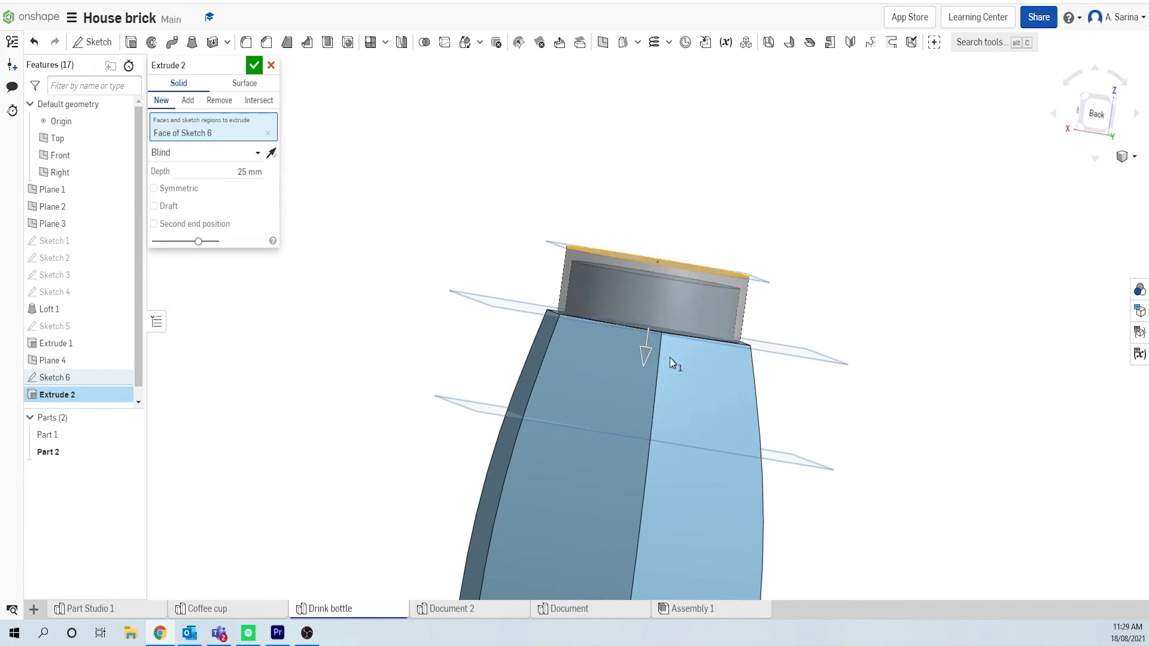
{"action": "left_click", "coordinate": [649, 354]}
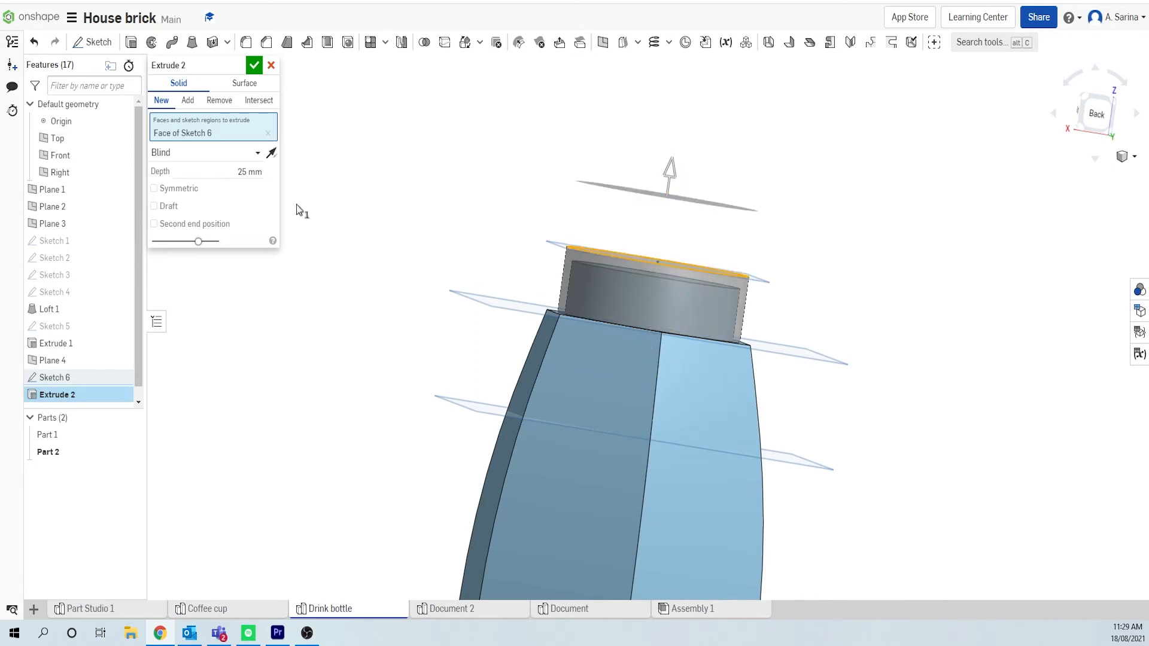
{"action": "left_click", "coordinate": [272, 154]}
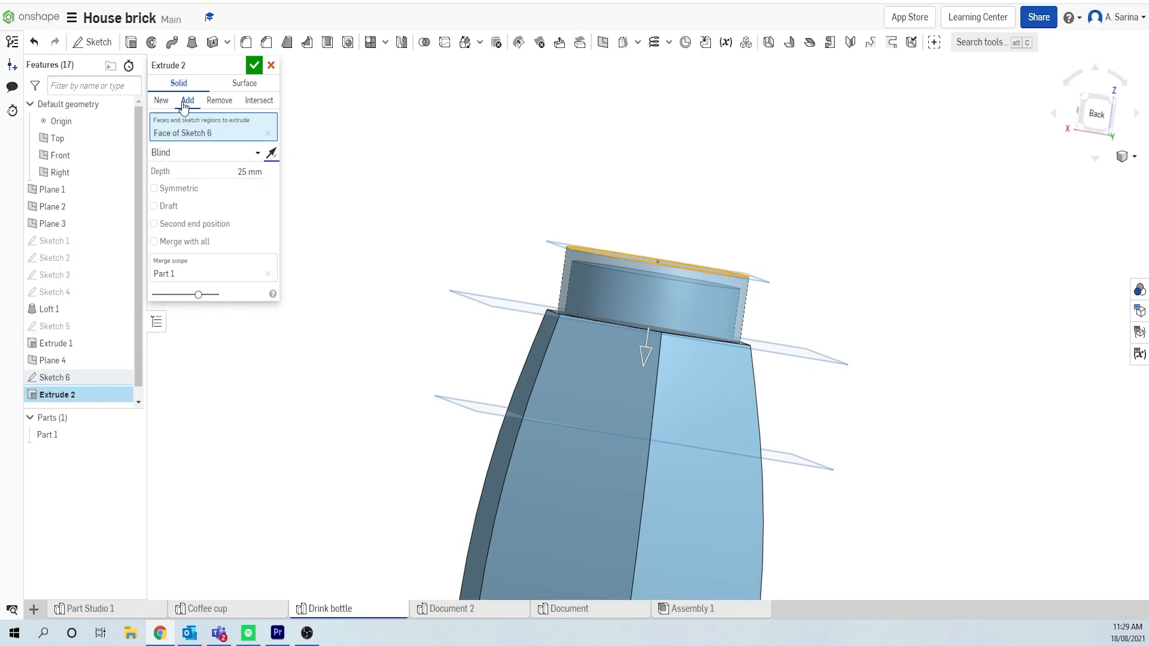
{"action": "left_click", "coordinate": [161, 100]}
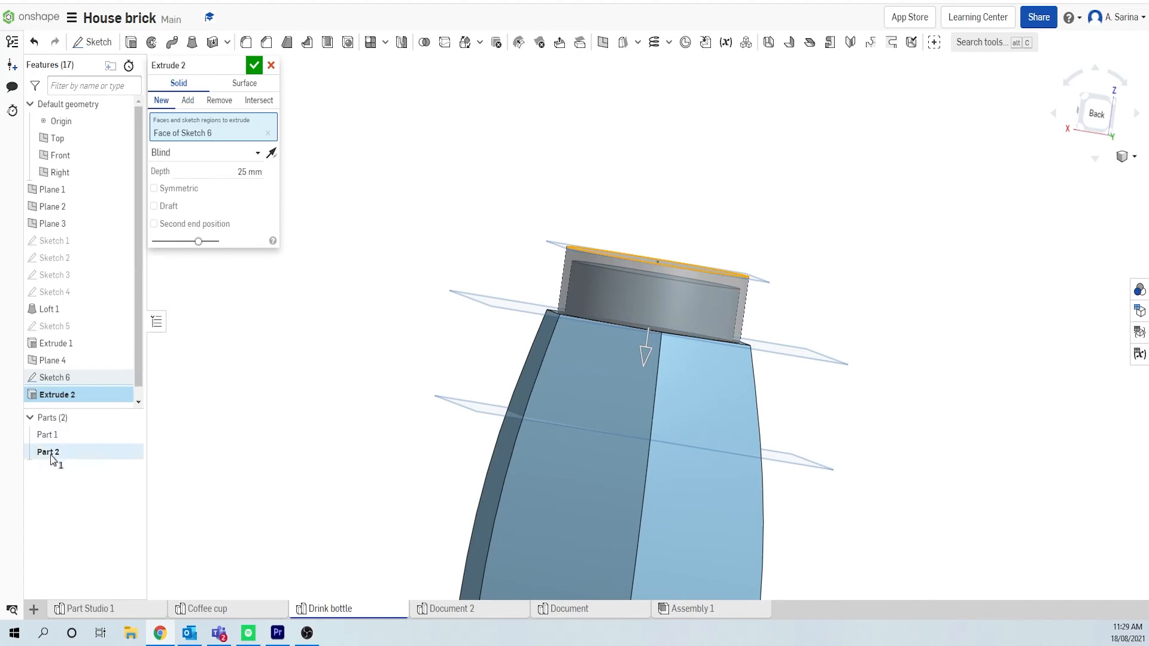
{"action": "key", "text": "ctrl"}
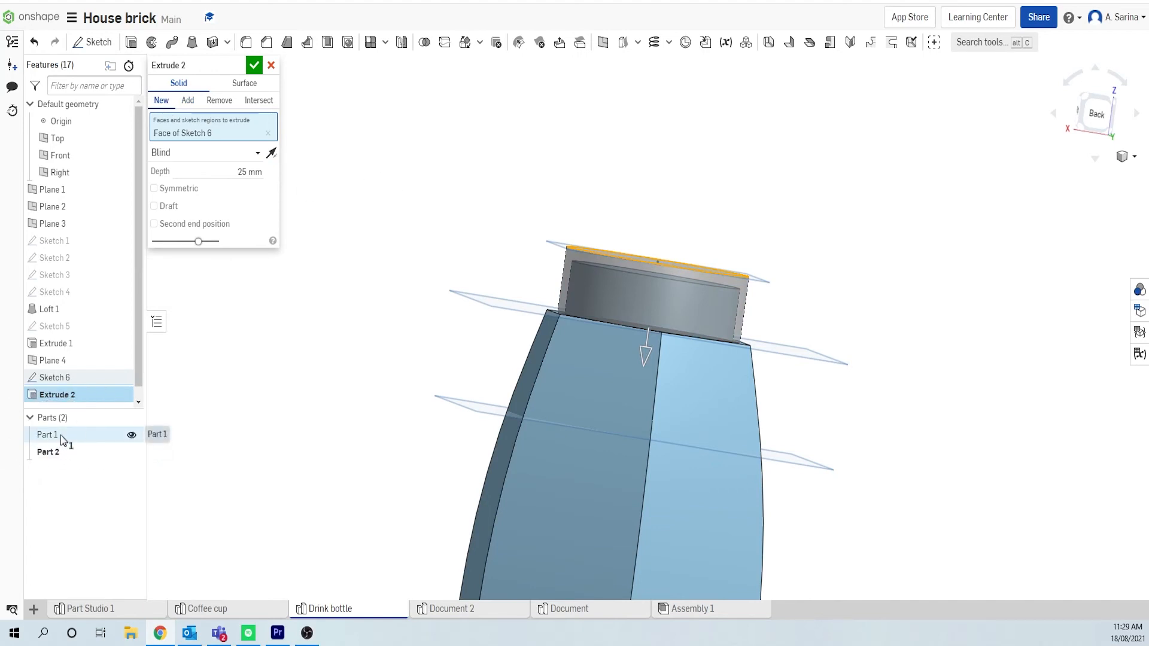
{"action": "left_click", "coordinate": [254, 65]}
{"action": "right_click_drag", "start_coordinate": [788, 223], "coordinate": [779, 247]}
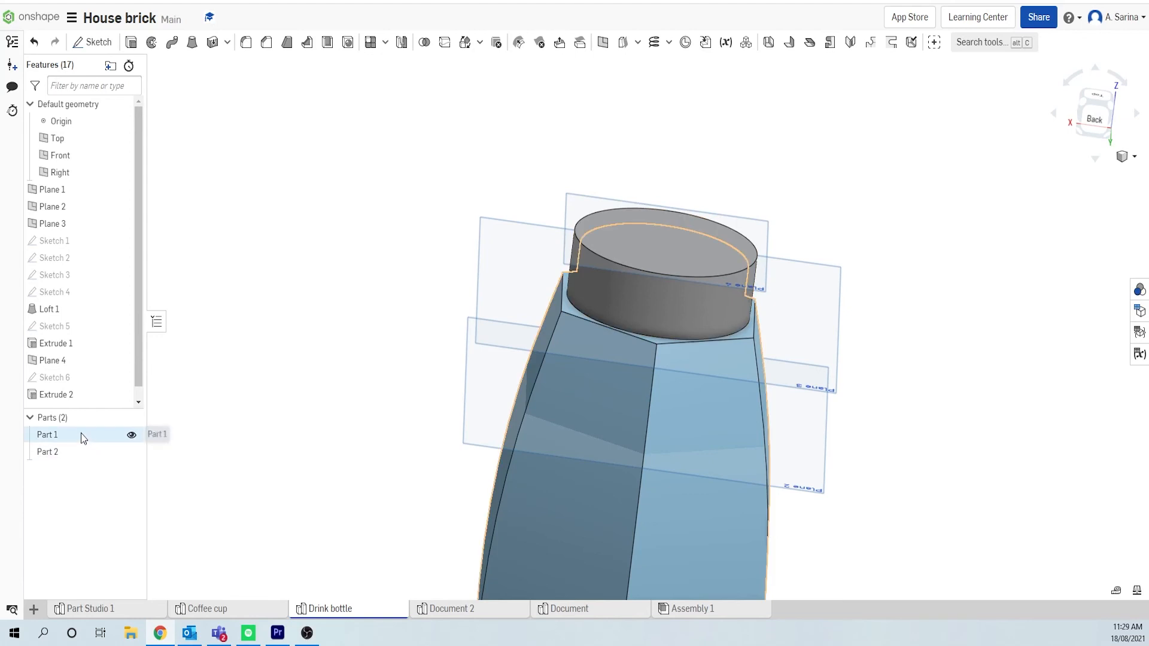
Rename the bottle part as Body and the cap part as Lid
{"action": "right_click", "coordinate": [60, 441]}
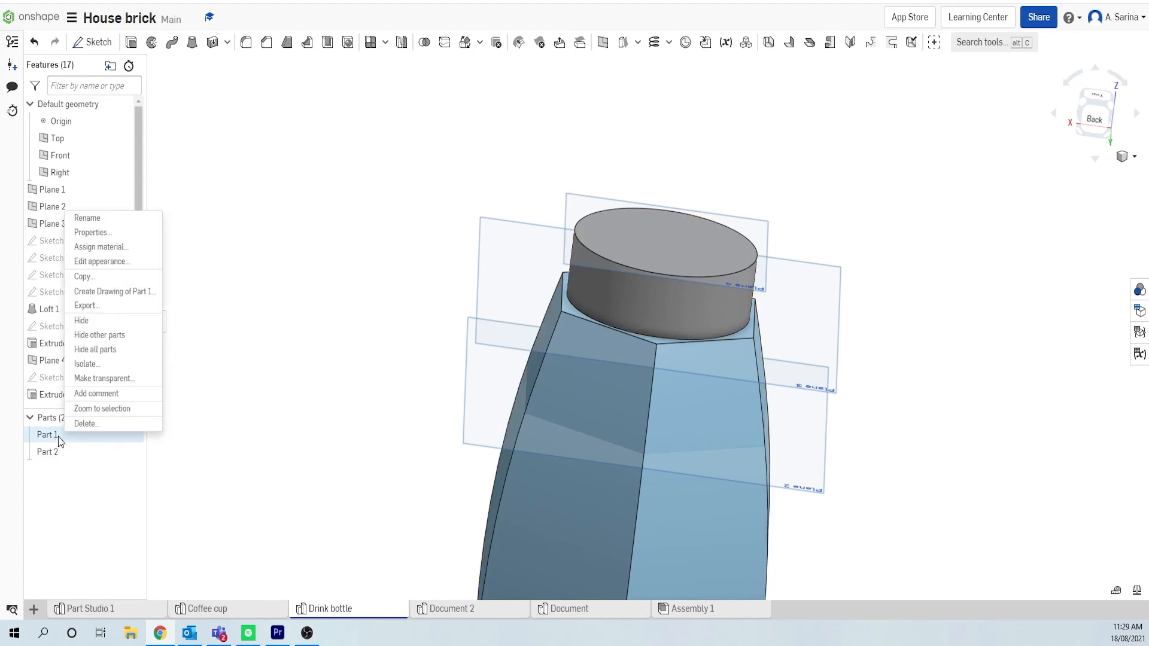
{"action": "left_click", "coordinate": [84, 217]}
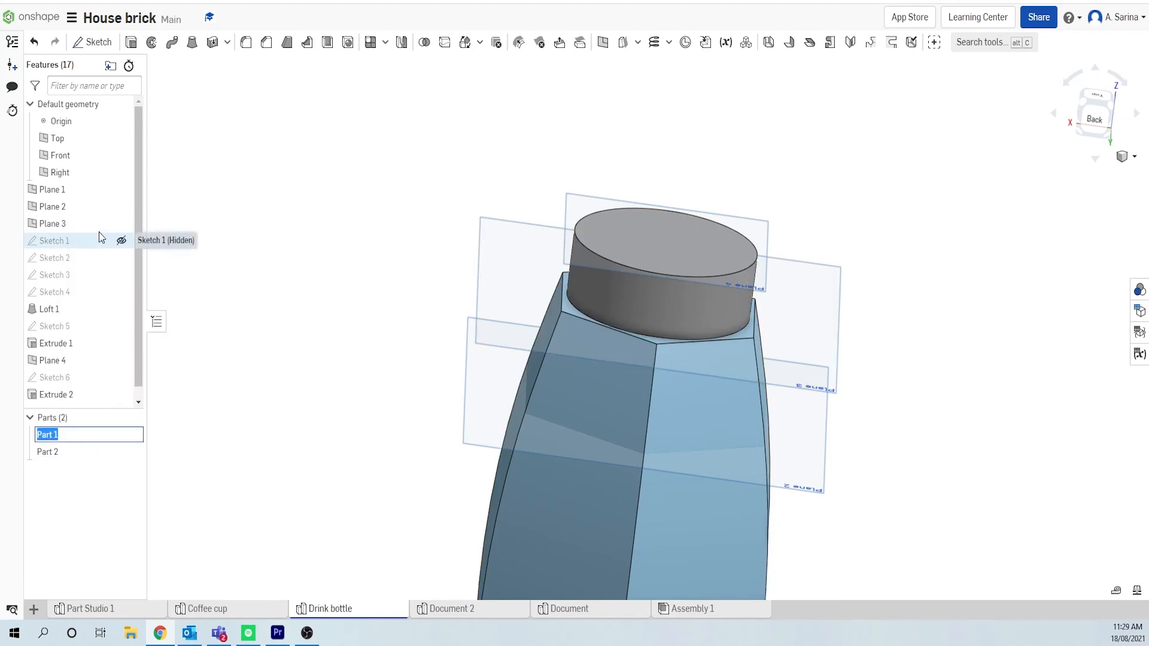
{"action": "type", "text": "Body"}
{"action": "right_click", "coordinate": [65, 450]}
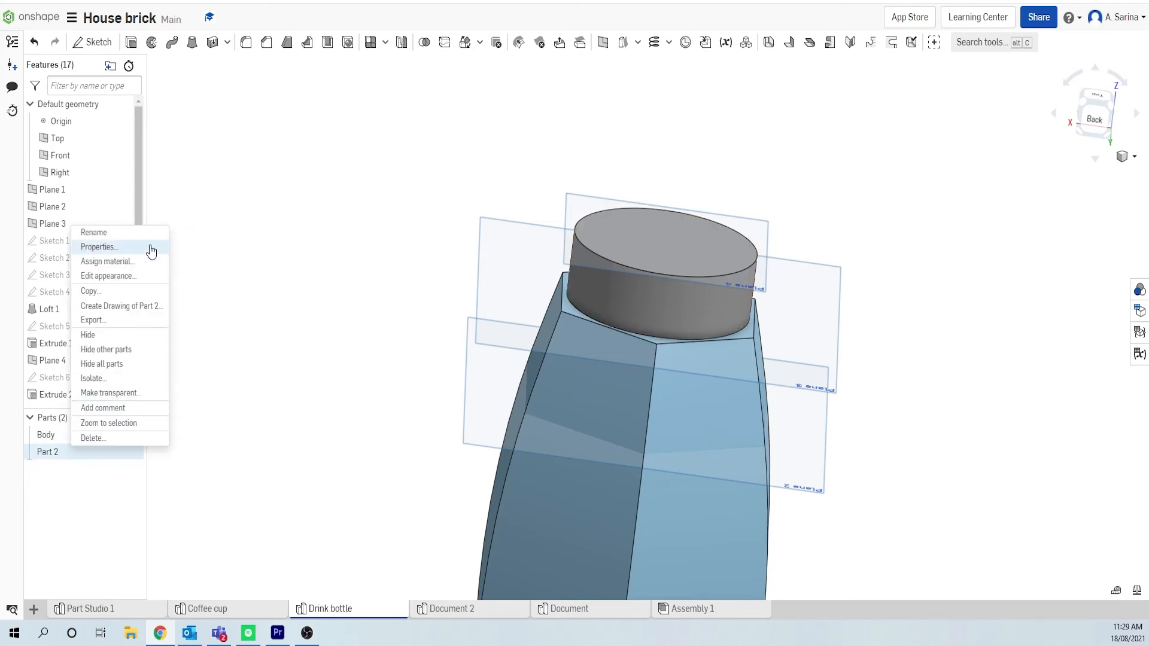
{"action": "left_click", "coordinate": [141, 237]}
{"action": "type", "text": "Lid"}
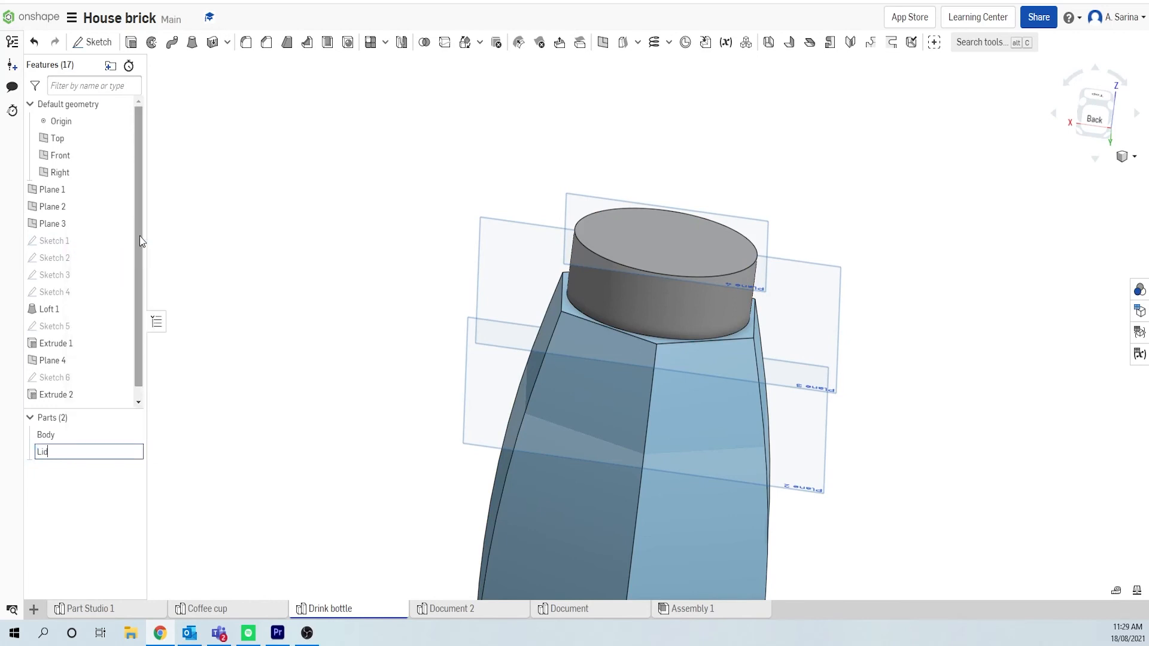
{"action": "left_click", "coordinate": [293, 286]}
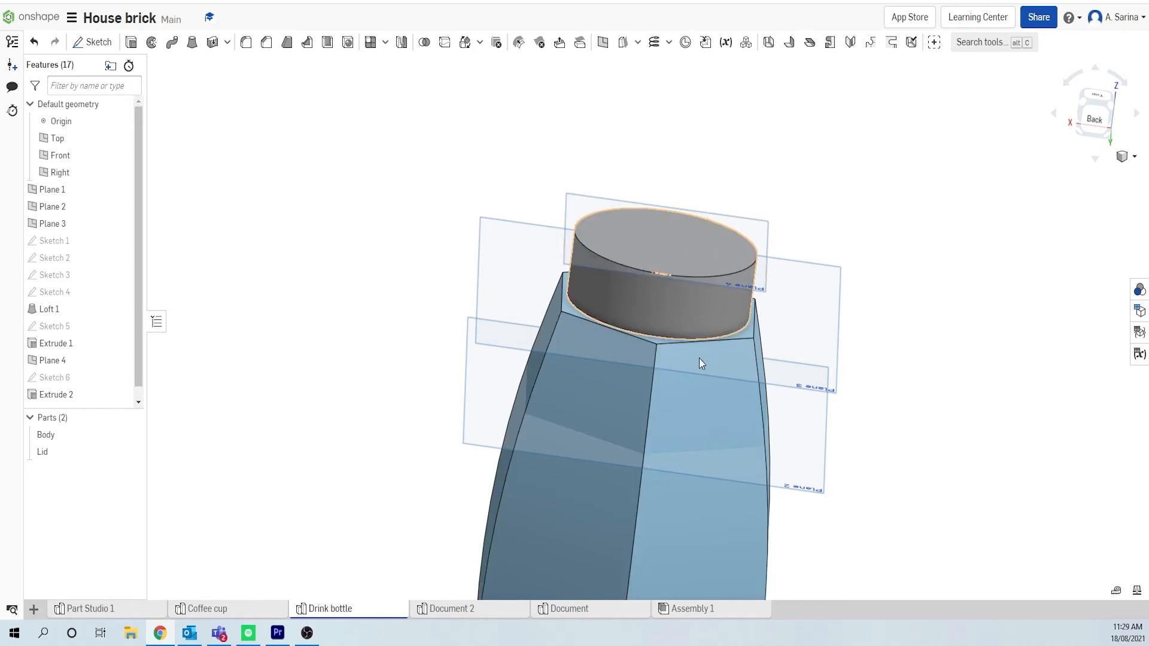
Subtract the Body from the Lid with a Boolean, keeping the tool part so the lid is hollowed around the neck
{"action": "right_click_drag", "start_coordinate": [363, 247], "coordinate": [362, 253]}
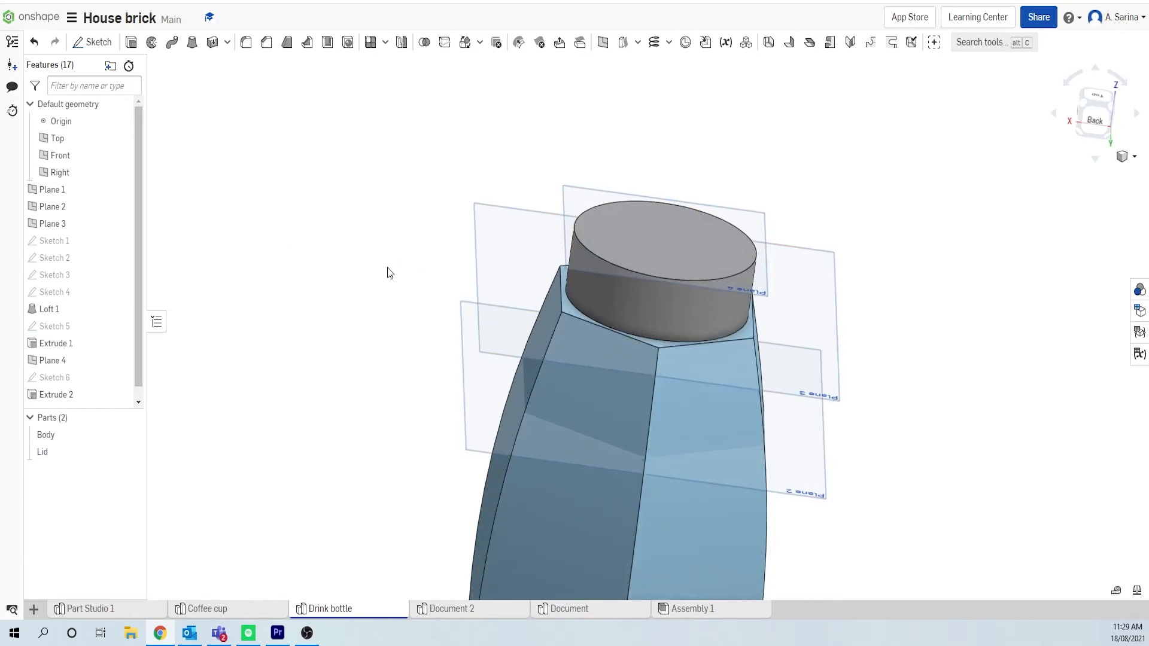
{"action": "right_click_drag", "start_coordinate": [375, 390], "coordinate": [394, 392]}
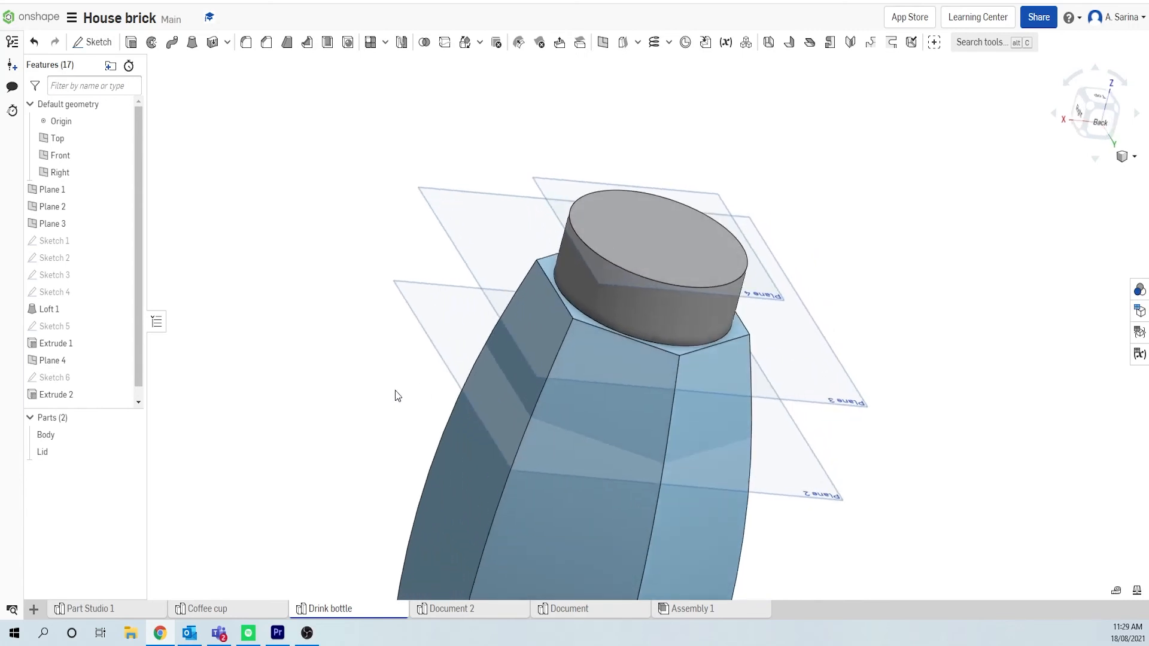
{"action": "left_click", "coordinate": [425, 43]}
{"action": "left_click", "coordinate": [207, 84]}
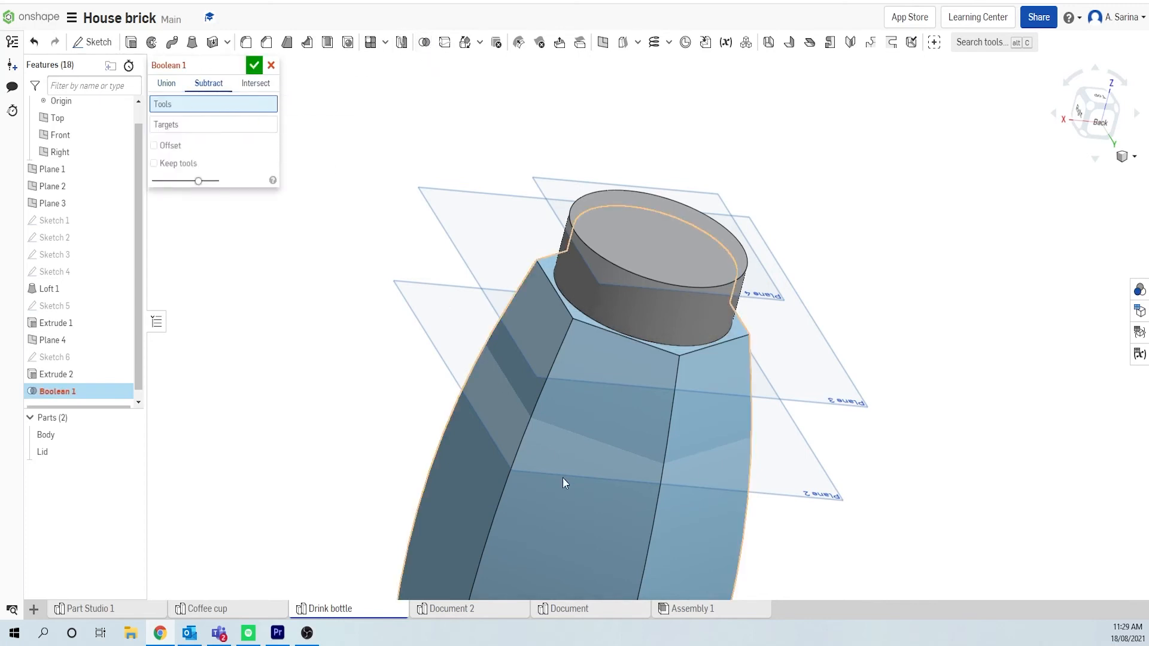
{"action": "left_click", "coordinate": [578, 509]}
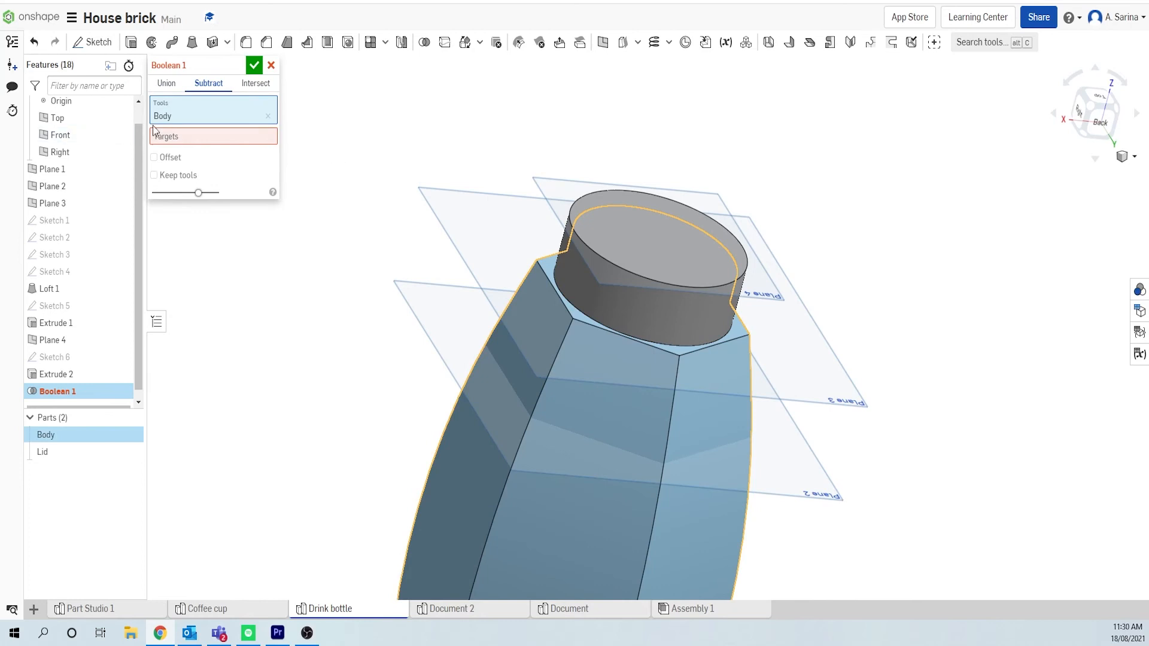
{"action": "left_click", "coordinate": [191, 135]}
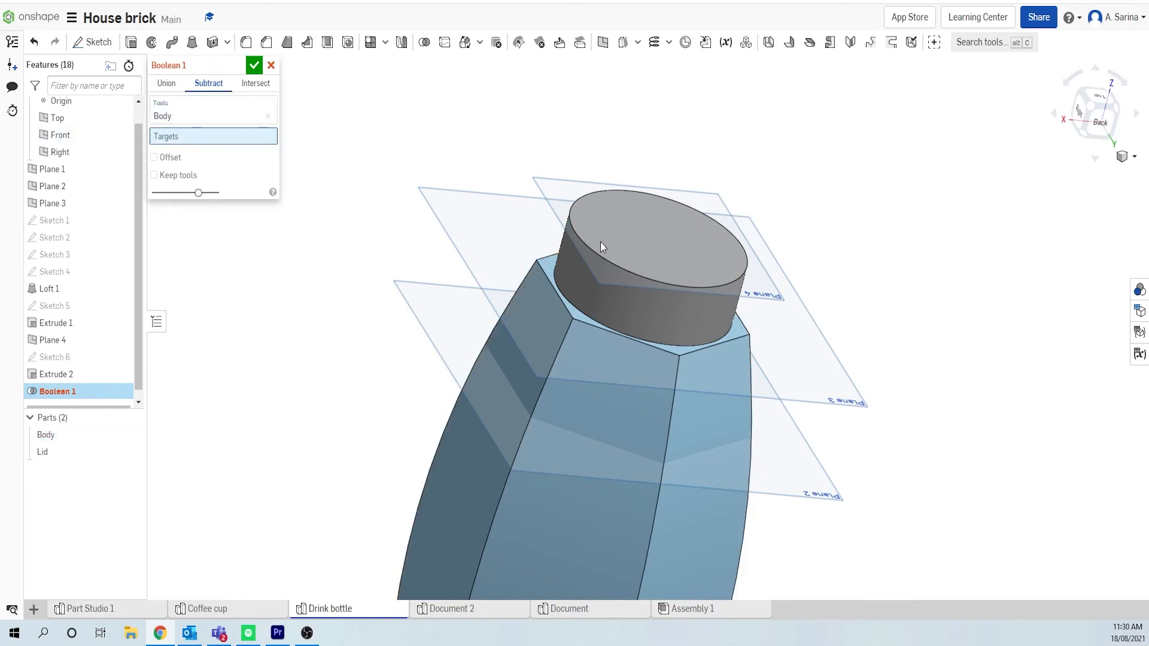
{"action": "left_click", "coordinate": [632, 249]}
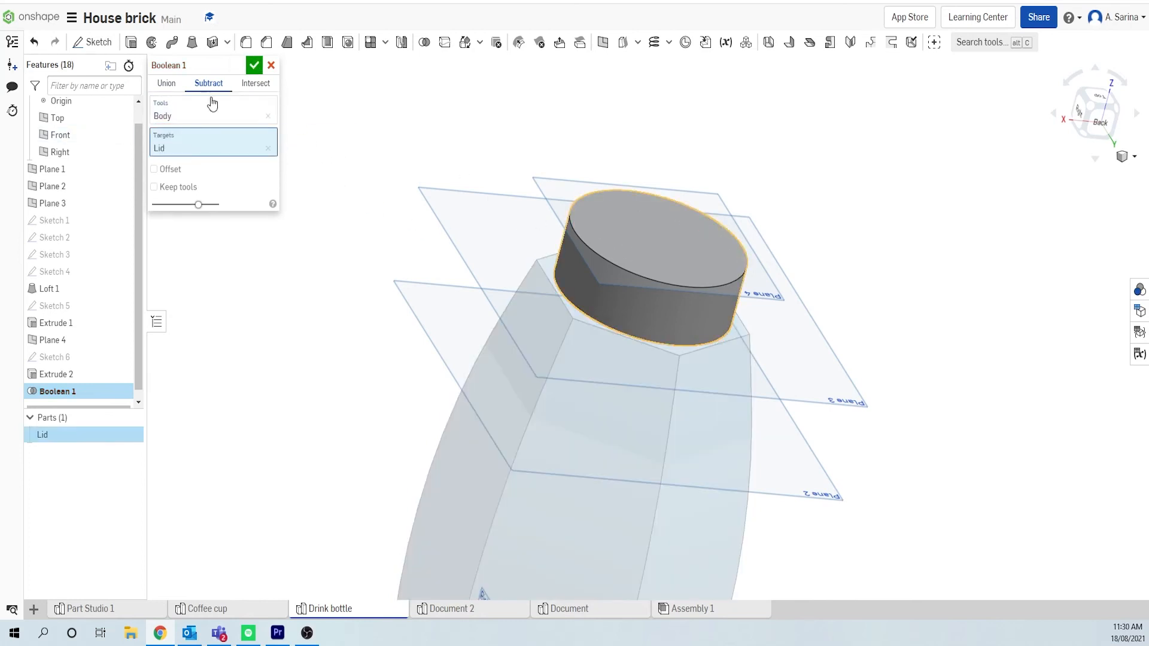
{"action": "left_click", "coordinate": [155, 188]}
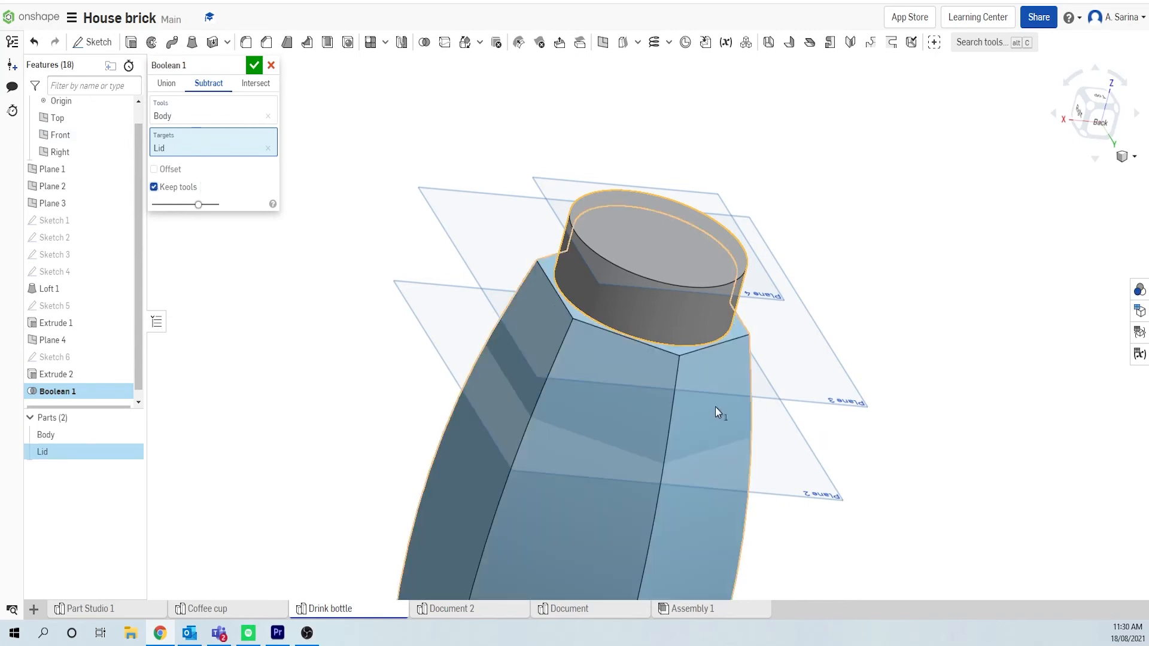
{"action": "left_click", "coordinate": [252, 64]}
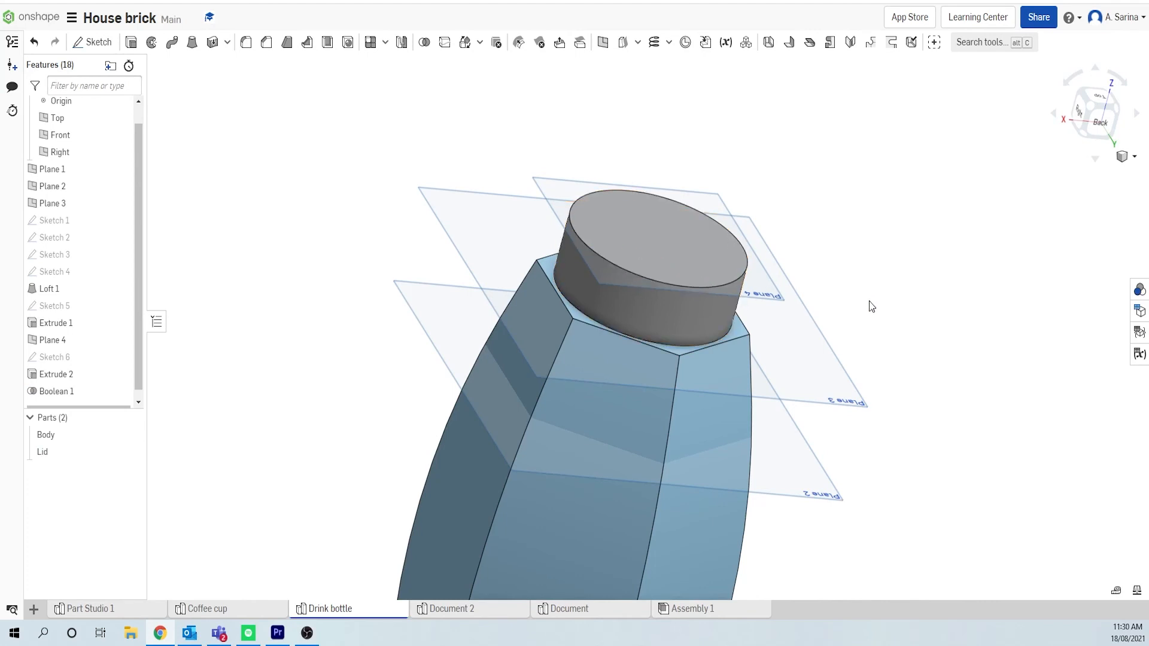
Reopen the Boolean subtraction and turn Keep tools off and back on to compare its effect
{"action": "right_click_drag", "start_coordinate": [868, 313], "coordinate": [873, 328]}
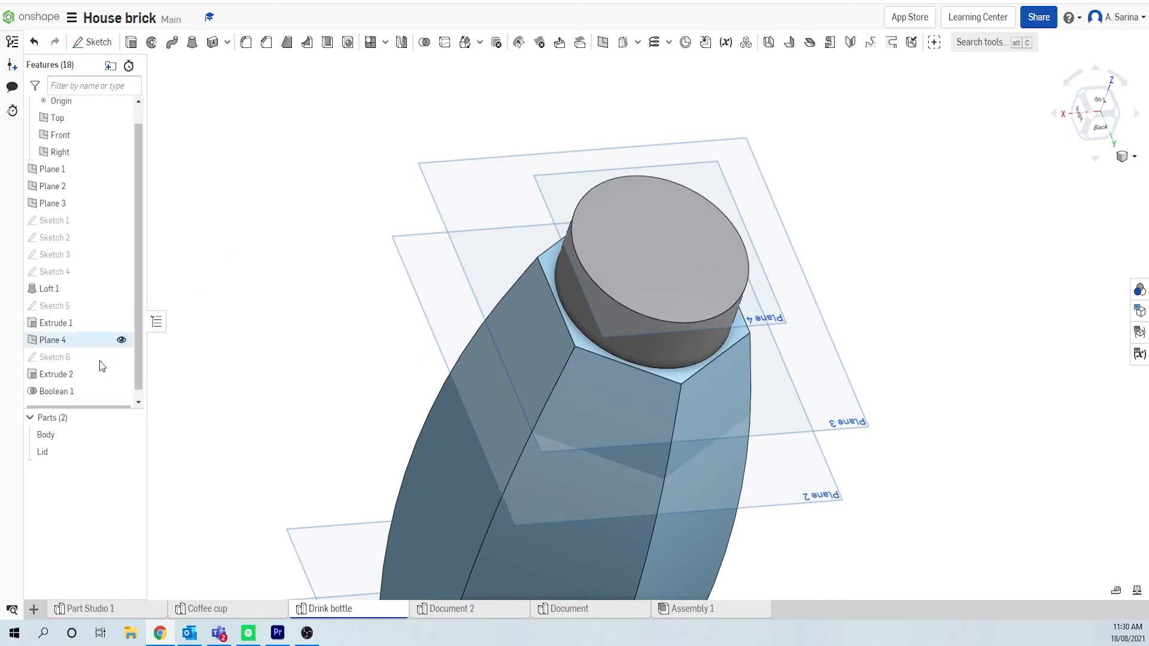
{"action": "double_click", "coordinate": [63, 393]}
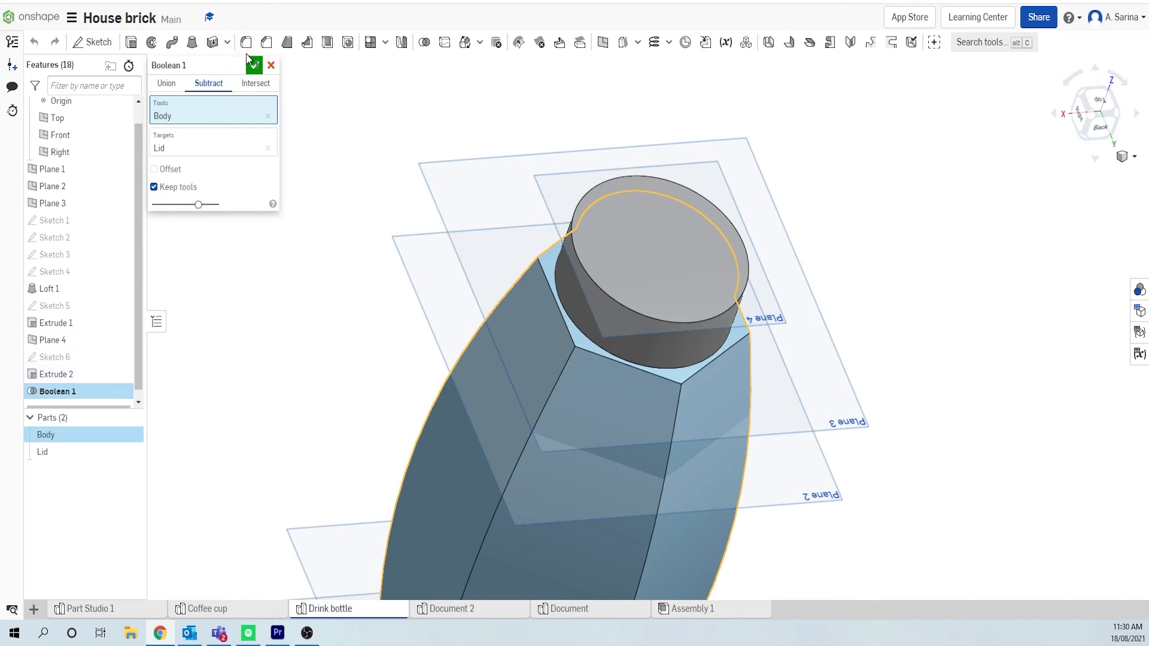
{"action": "left_click", "coordinate": [153, 187]}
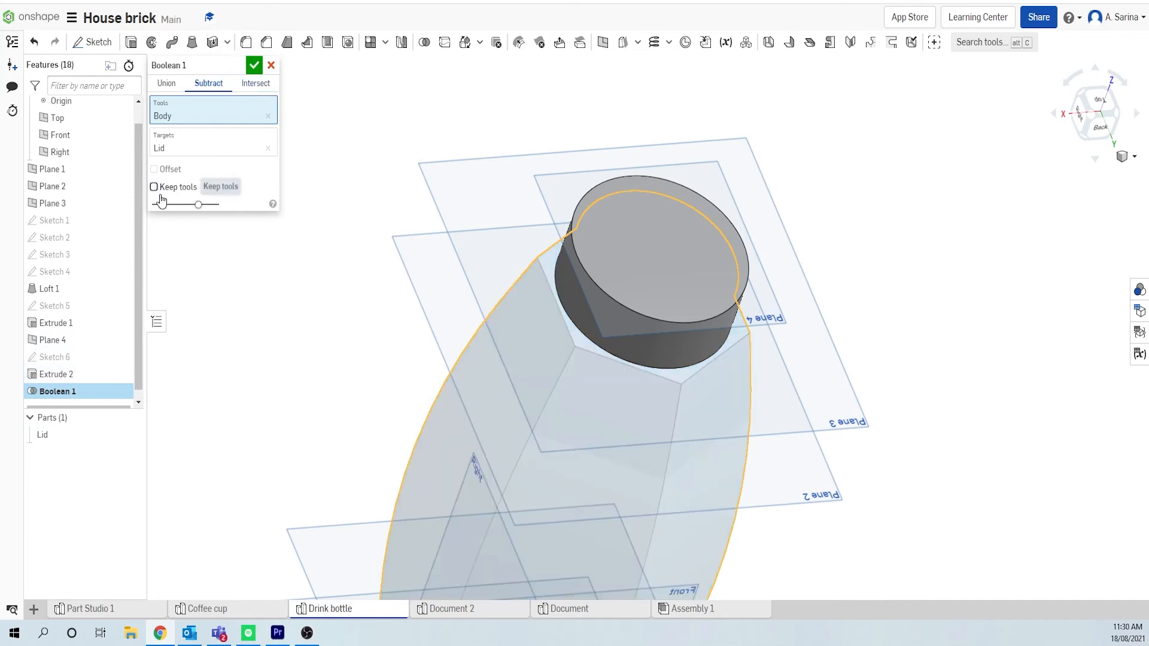
{"action": "left_click", "coordinate": [154, 186]}
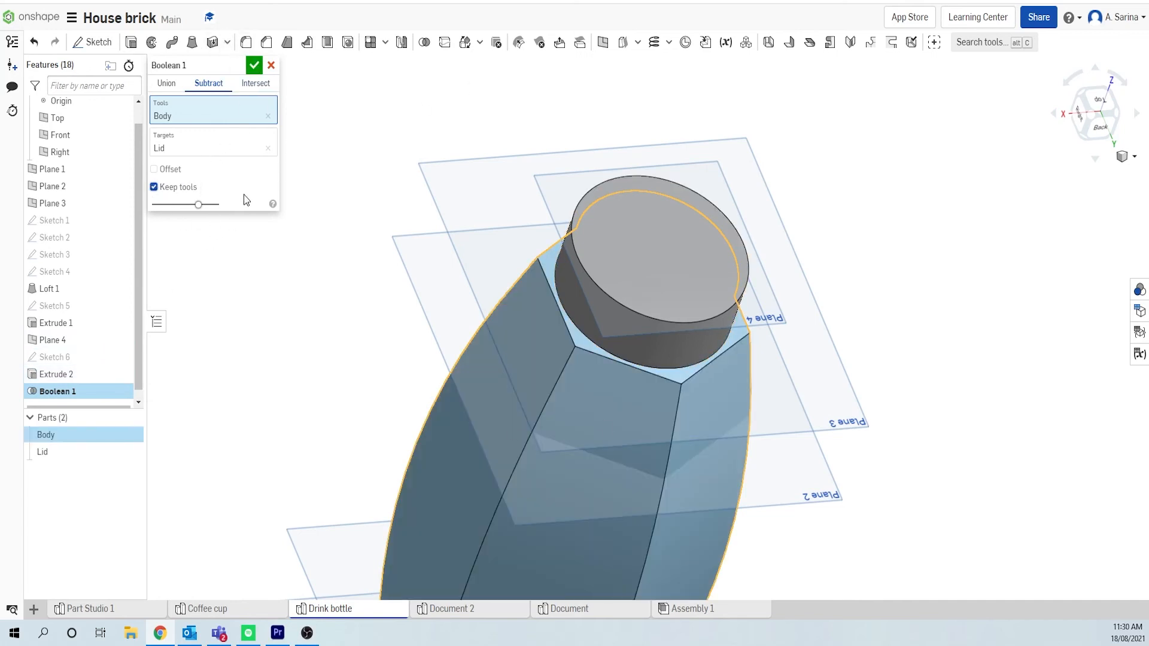
{"action": "left_click", "coordinate": [254, 65]}
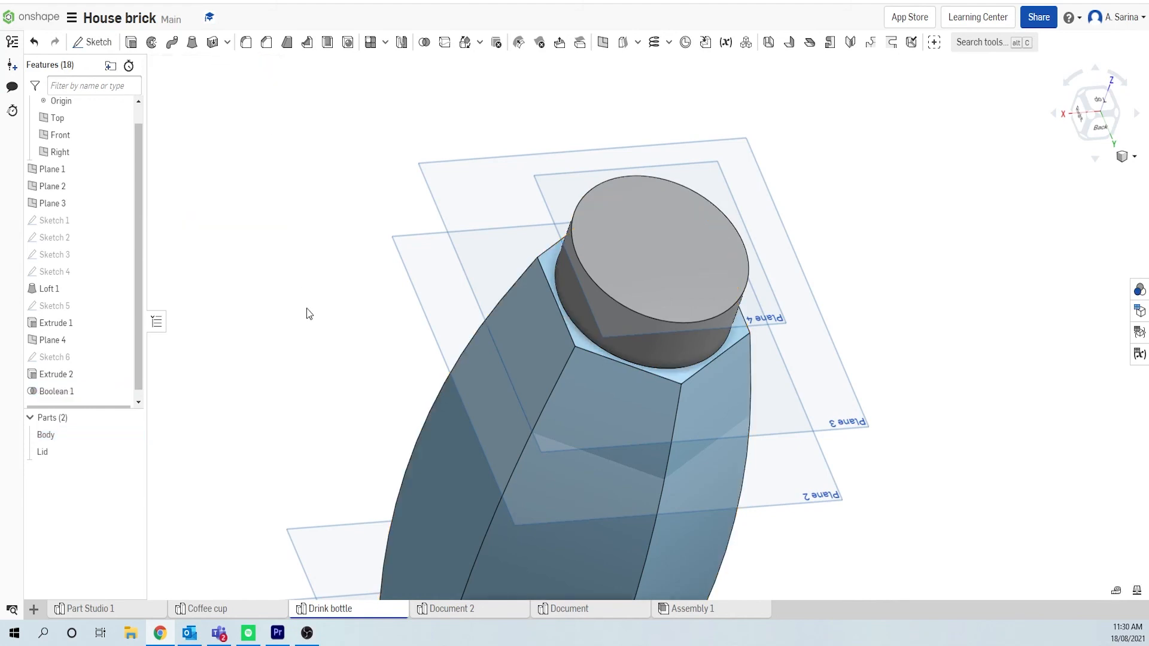
Start an edge fillet with a 3 mm radius on the hexagonal shoulder edges around the bottle's neck
{"action": "right_click_drag", "start_coordinate": [308, 341], "coordinate": [337, 344]}
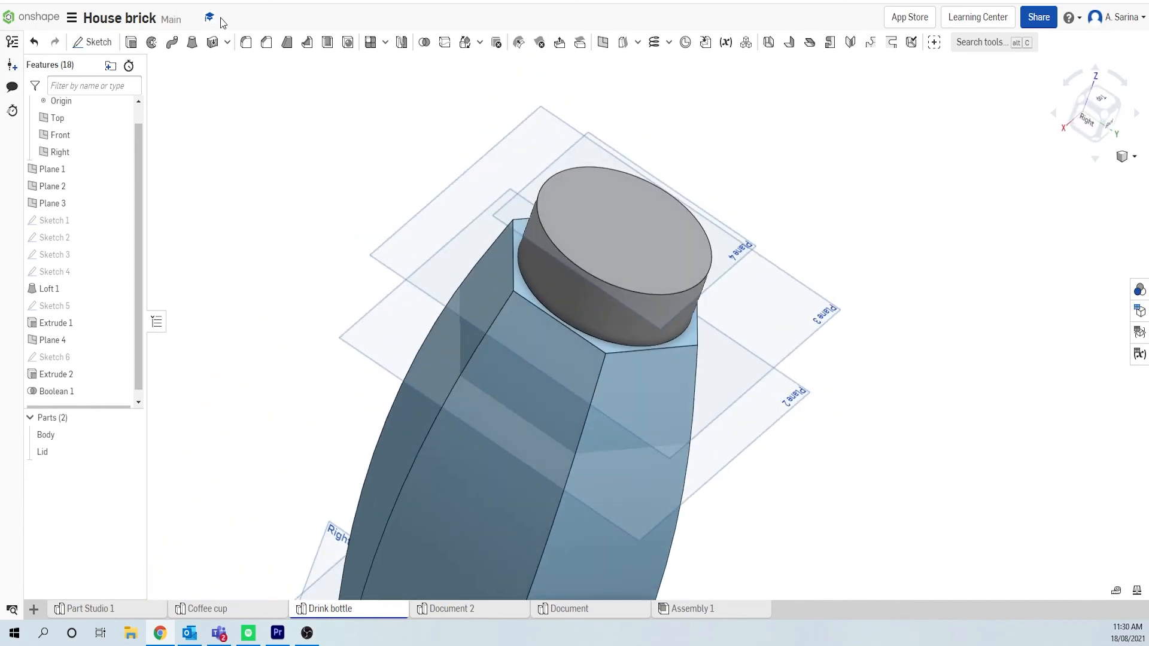
{"action": "left_click", "coordinate": [246, 41]}
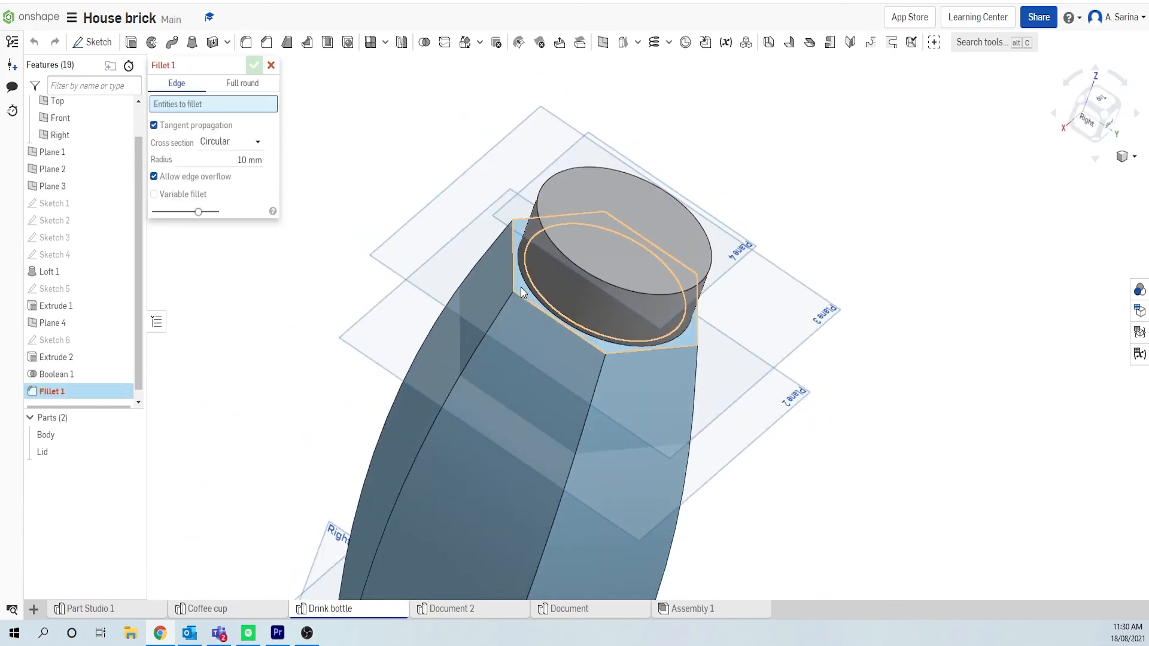
{"action": "scroll", "coordinate": [520, 287], "scroll_direction": "up", "scroll_amount": 3}
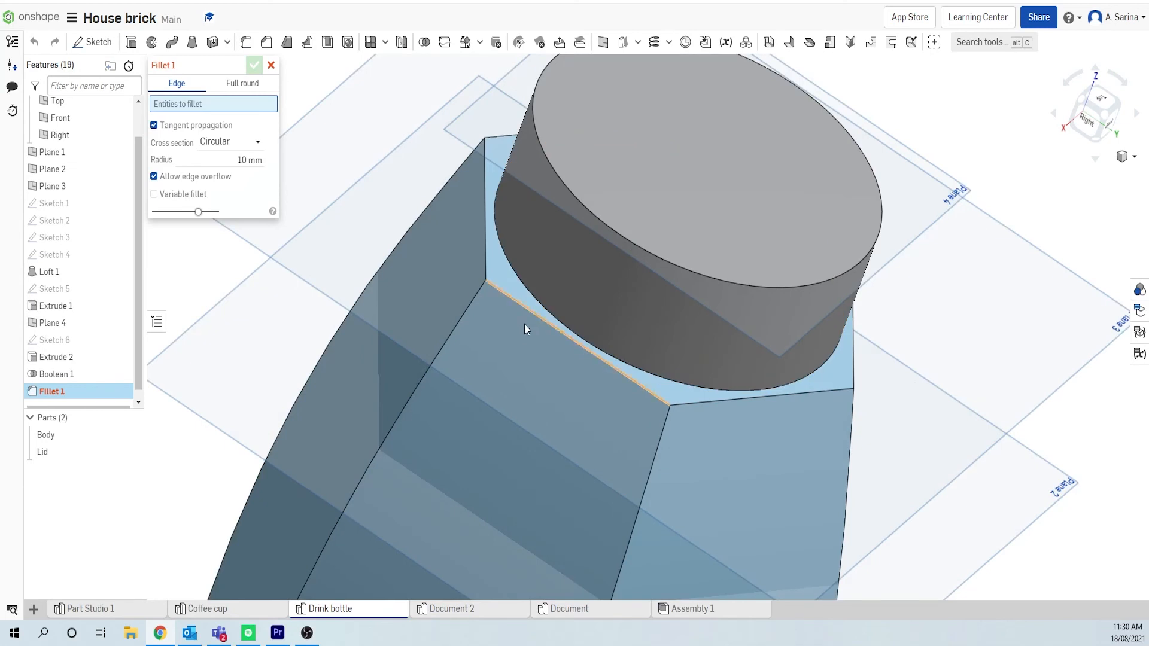
{"action": "left_click", "coordinate": [508, 295]}
{"action": "left_click", "coordinate": [484, 257]}
{"action": "right_click_drag", "start_coordinate": [544, 167], "coordinate": [774, 370]}
{"action": "left_click", "coordinate": [774, 370]}
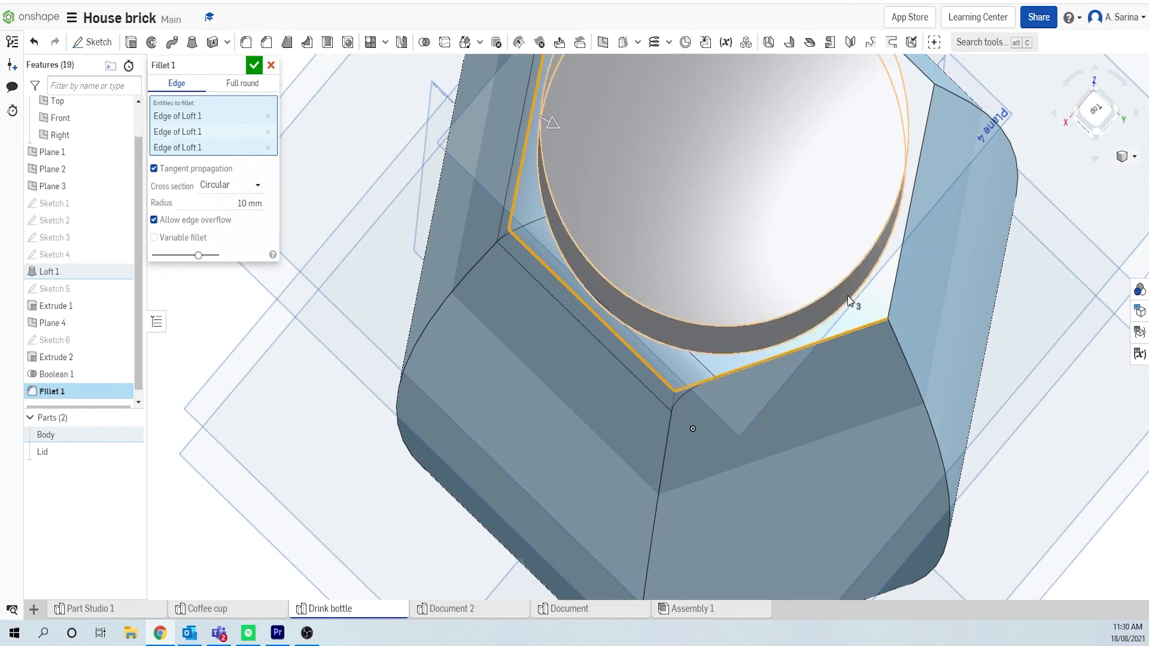
{"action": "left_click", "coordinate": [893, 288]}
{"action": "scroll", "coordinate": [945, 230], "scroll_direction": "down", "scroll_amount": 3}
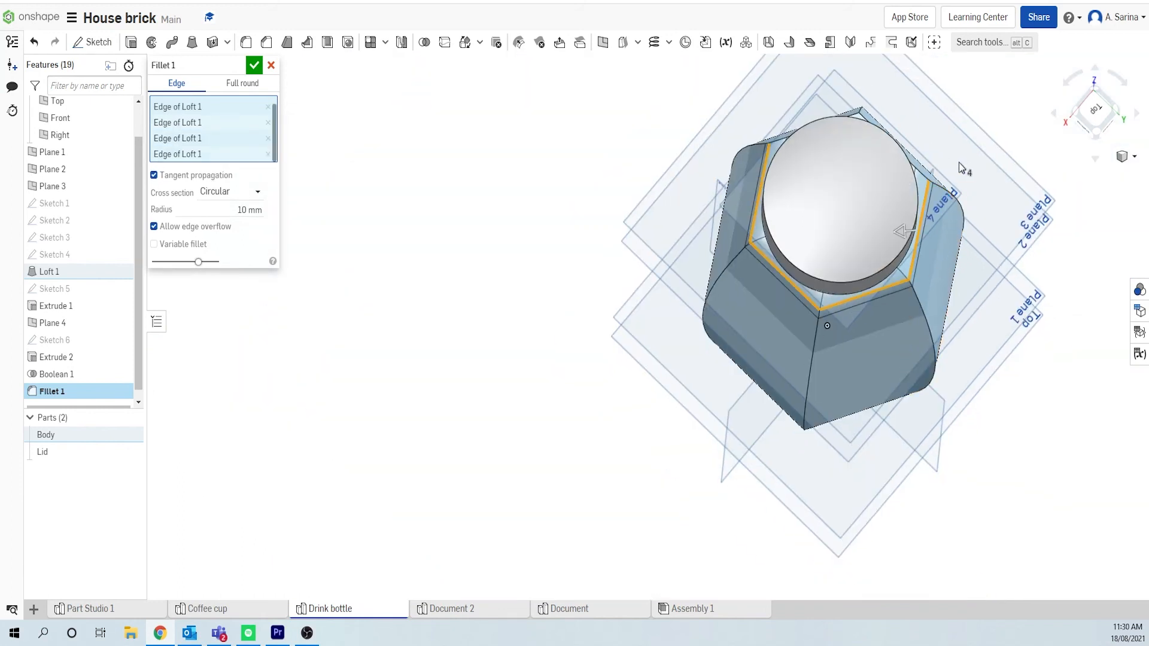
{"action": "right_click_drag", "start_coordinate": [959, 163], "coordinate": [908, 170]}
{"action": "left_click", "coordinate": [805, 146]}
{"action": "left_click", "coordinate": [243, 209]}
{"action": "type", "text": "3"}
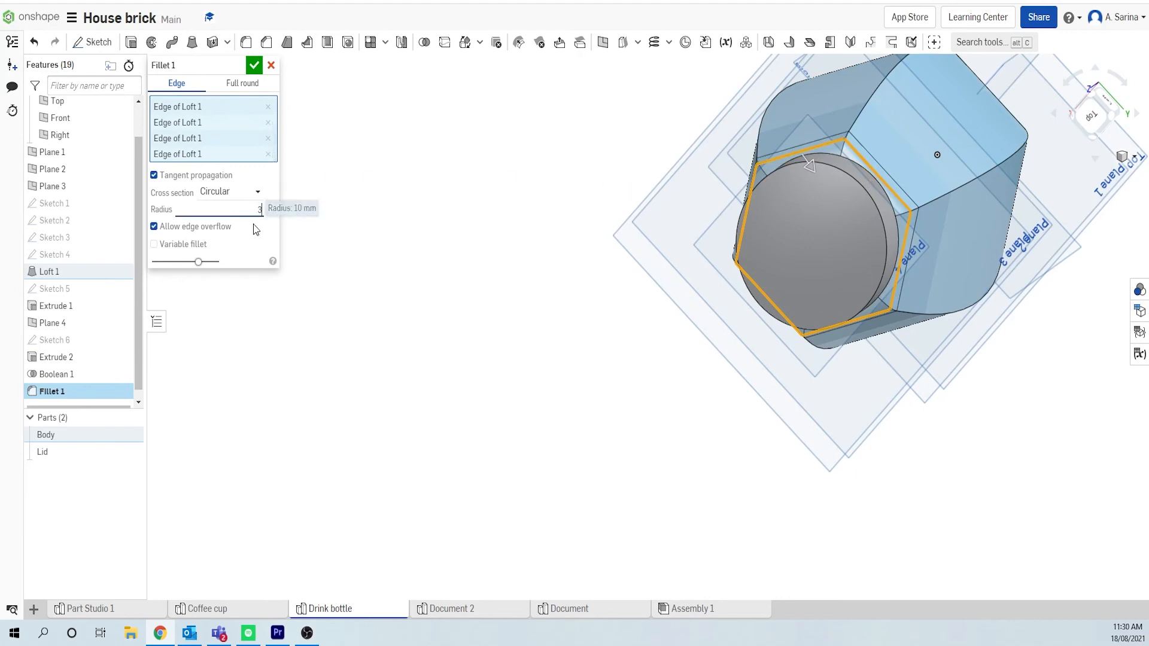
{"action": "key", "text": "Return"}
Add the lid's top face to the same fillet and accept the feature
{"action": "right_click_drag", "start_coordinate": [624, 334], "coordinate": [629, 305]}
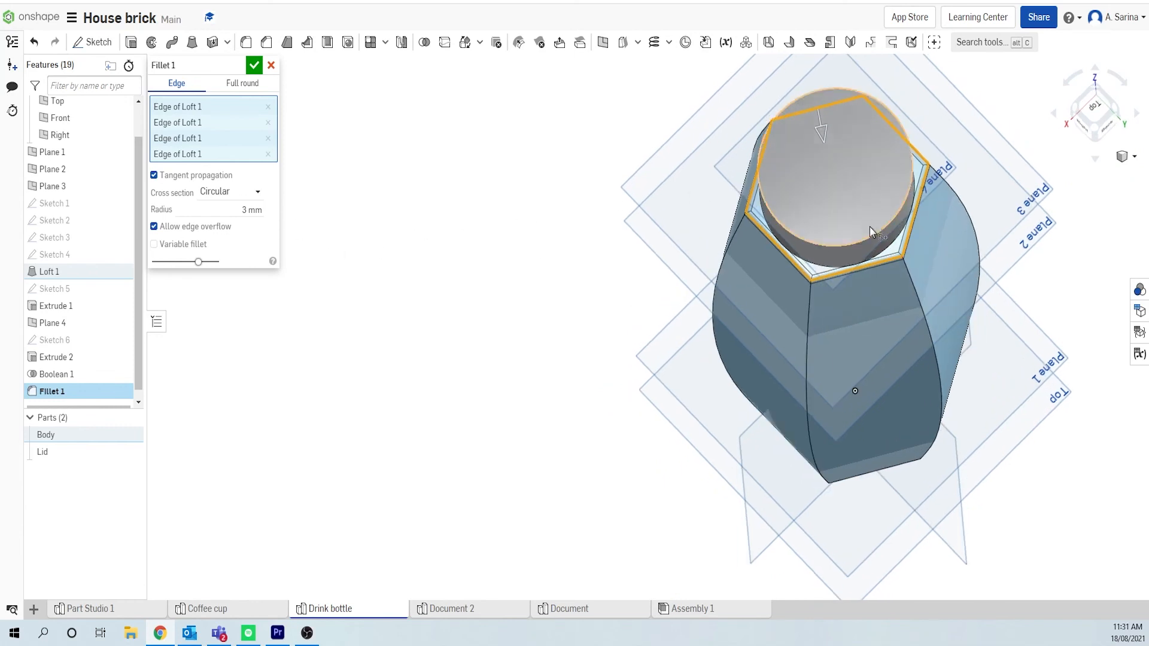
{"action": "left_click", "coordinate": [870, 228]}
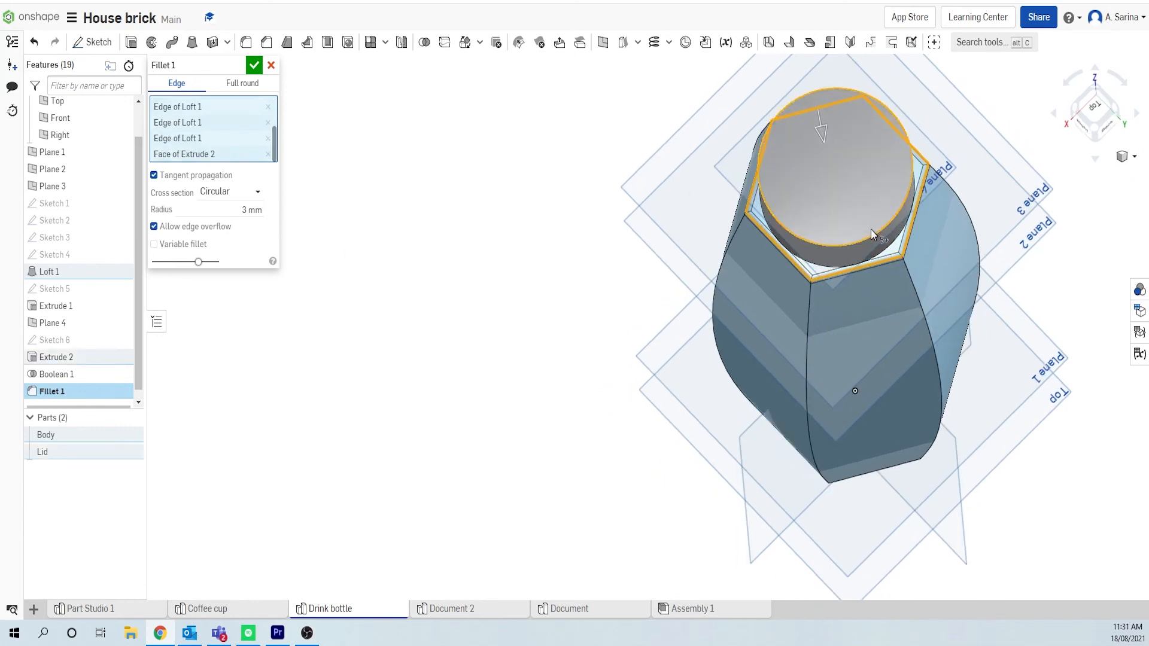
{"action": "left_click", "coordinate": [253, 64]}
Fillet the edges of the bottle's hexagonal bottom face with a 10 mm radius
{"action": "right_click_drag", "start_coordinate": [353, 127], "coordinate": [515, 293]}
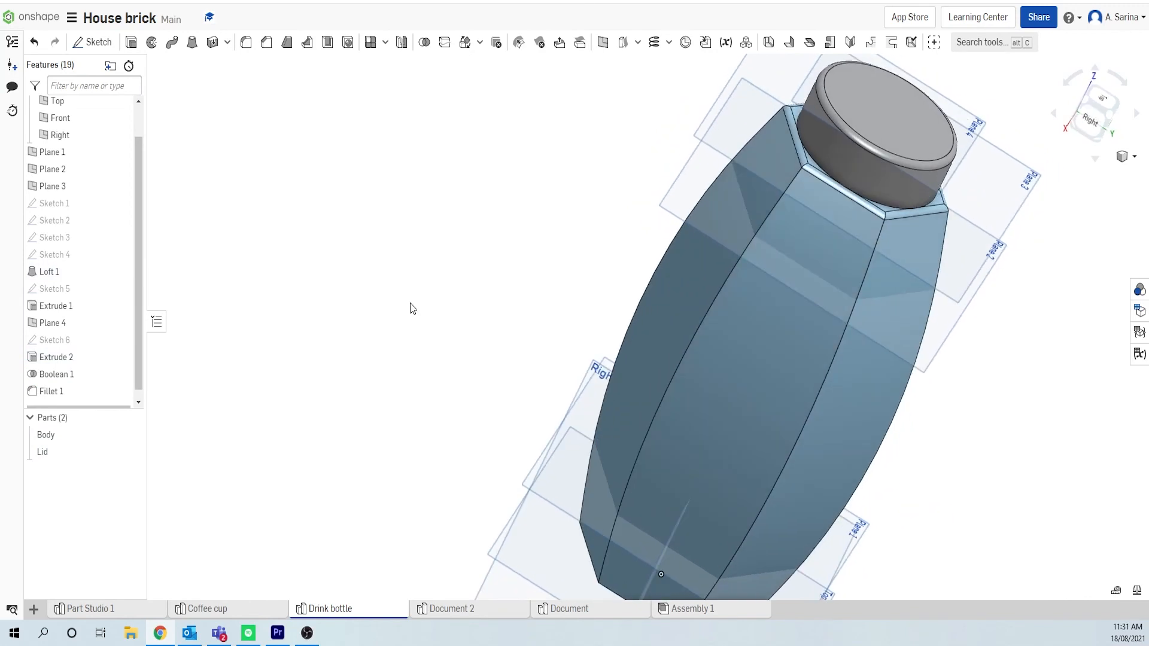
{"action": "left_click", "coordinate": [246, 42]}
{"action": "right_click_drag", "start_coordinate": [315, 290], "coordinate": [461, 326]}
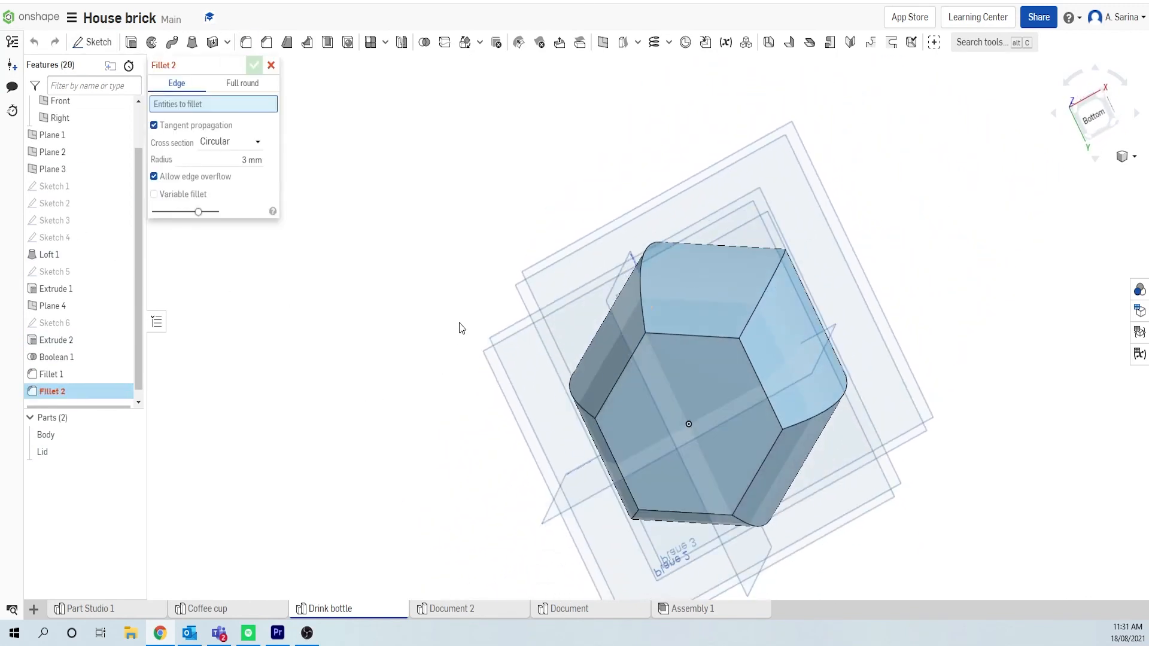
{"action": "left_click", "coordinate": [669, 335]}
{"action": "left_click", "coordinate": [632, 354]}
{"action": "left_click", "coordinate": [652, 382]}
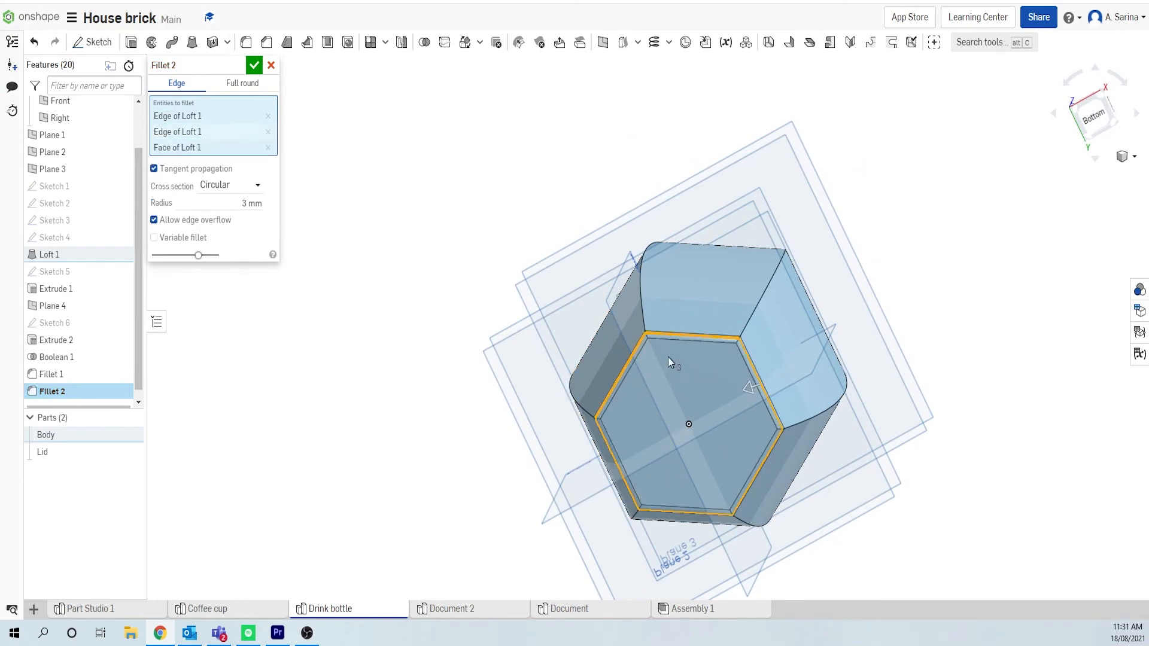
{"action": "left_click", "coordinate": [251, 203]}
{"action": "type", "text": "10"}
{"action": "key", "text": "Return"}
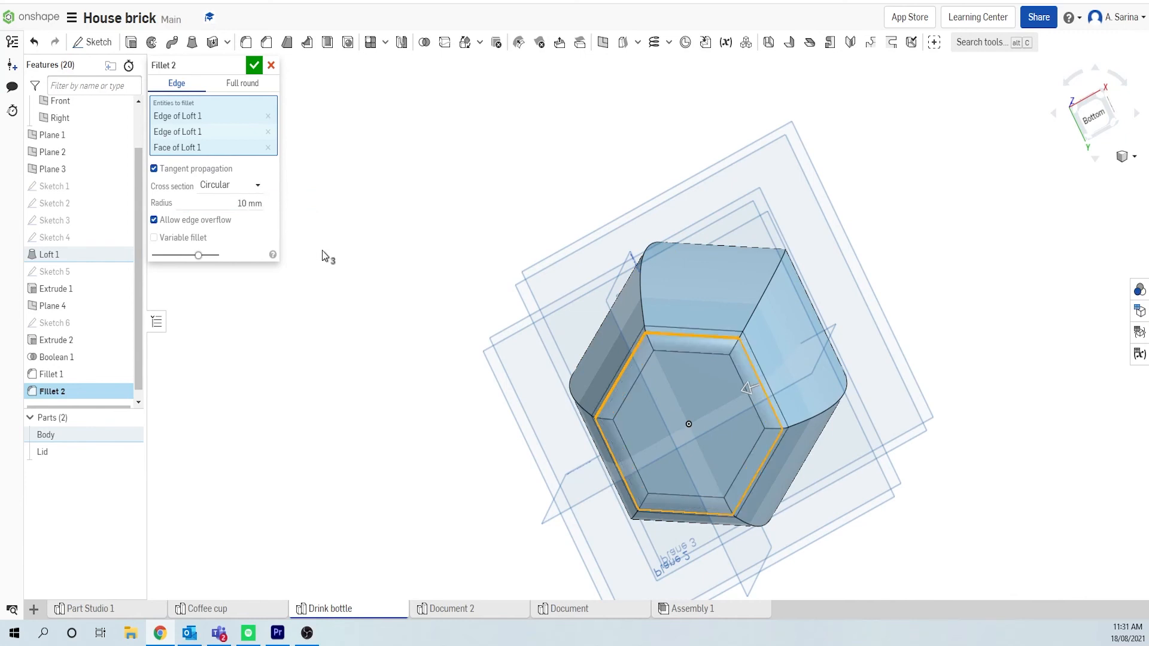
{"action": "left_click", "coordinate": [254, 65]}
Hide the Lid and shell the Body with 2.5 mm walls, removing the top face of the neck
{"action": "right_click_drag", "start_coordinate": [859, 238], "coordinate": [777, 188]}
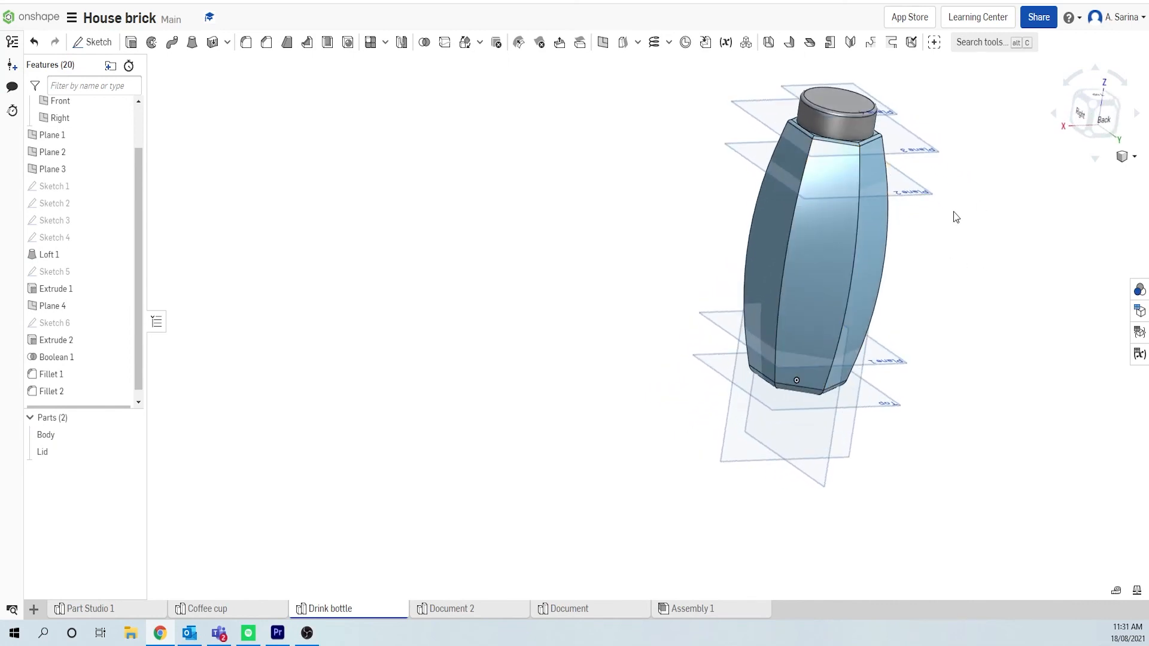
{"action": "middle_click_drag", "start_coordinate": [982, 222], "coordinate": [763, 353]}
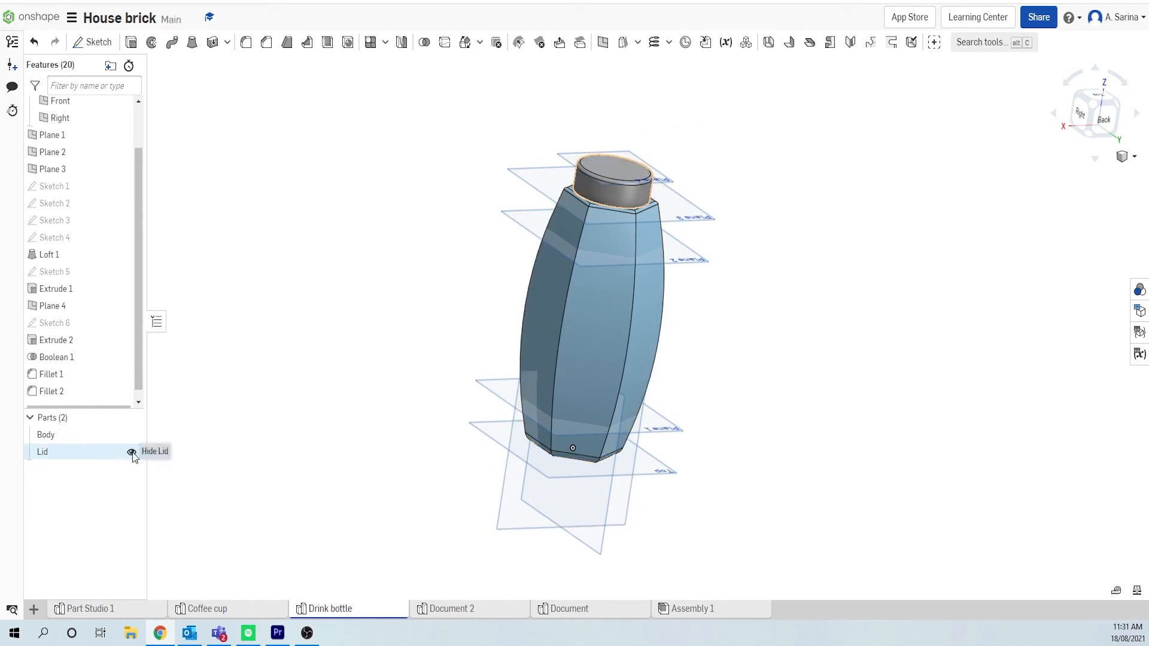
{"action": "left_click", "coordinate": [131, 452]}
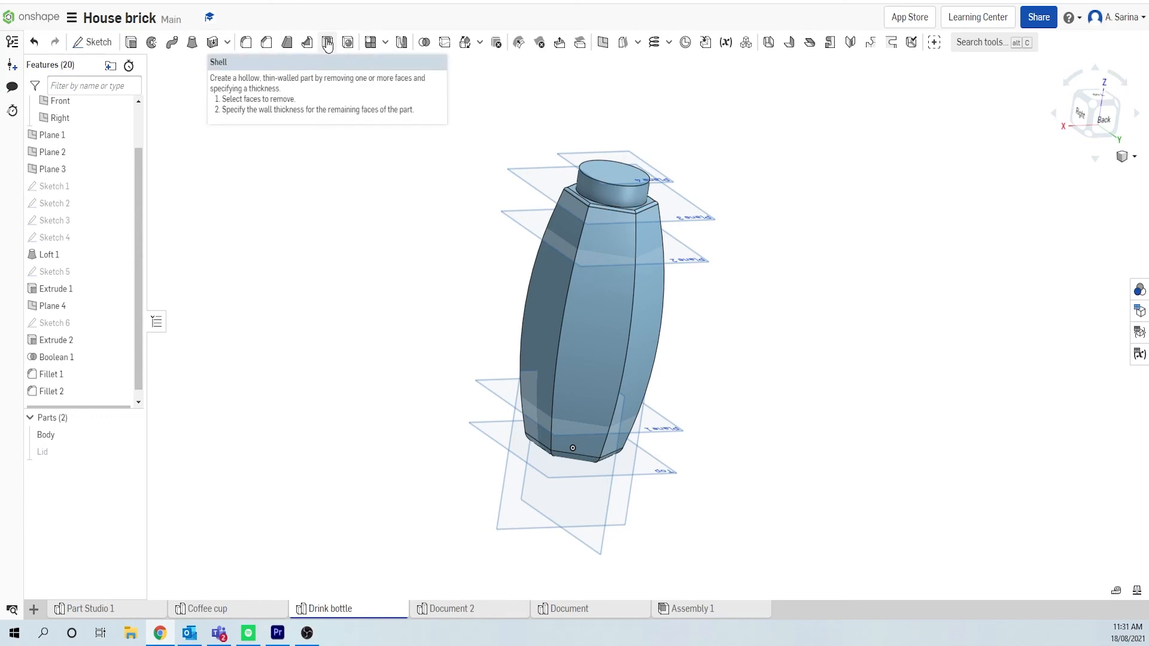
{"action": "right_click_drag", "start_coordinate": [980, 200], "coordinate": [980, 241]}
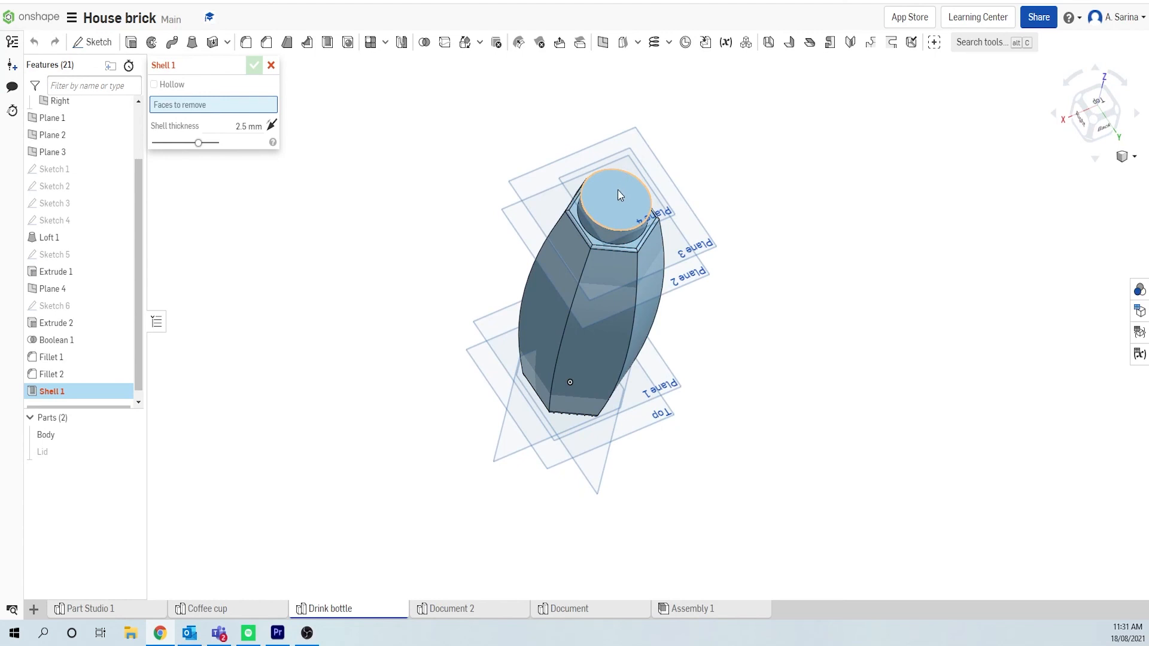
{"action": "left_click", "coordinate": [617, 189]}
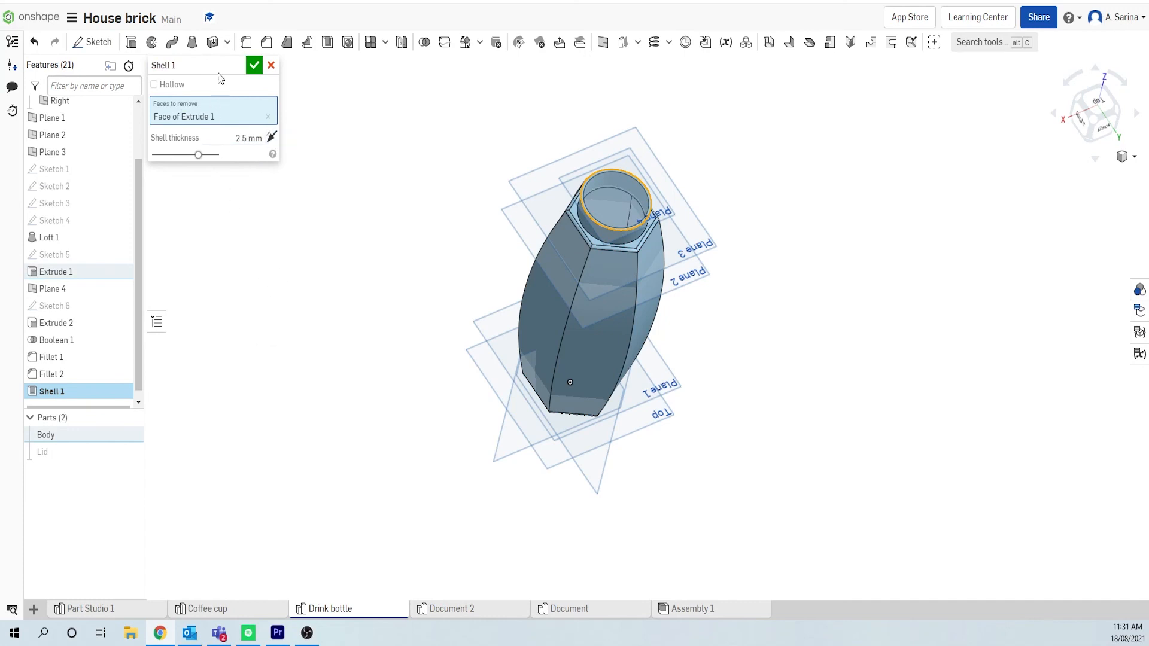
{"action": "left_click", "coordinate": [254, 63]}
Show the Lid again on the shelled bottle and inspect the model from several sides
{"action": "right_click_drag", "start_coordinate": [765, 175], "coordinate": [692, 254]}
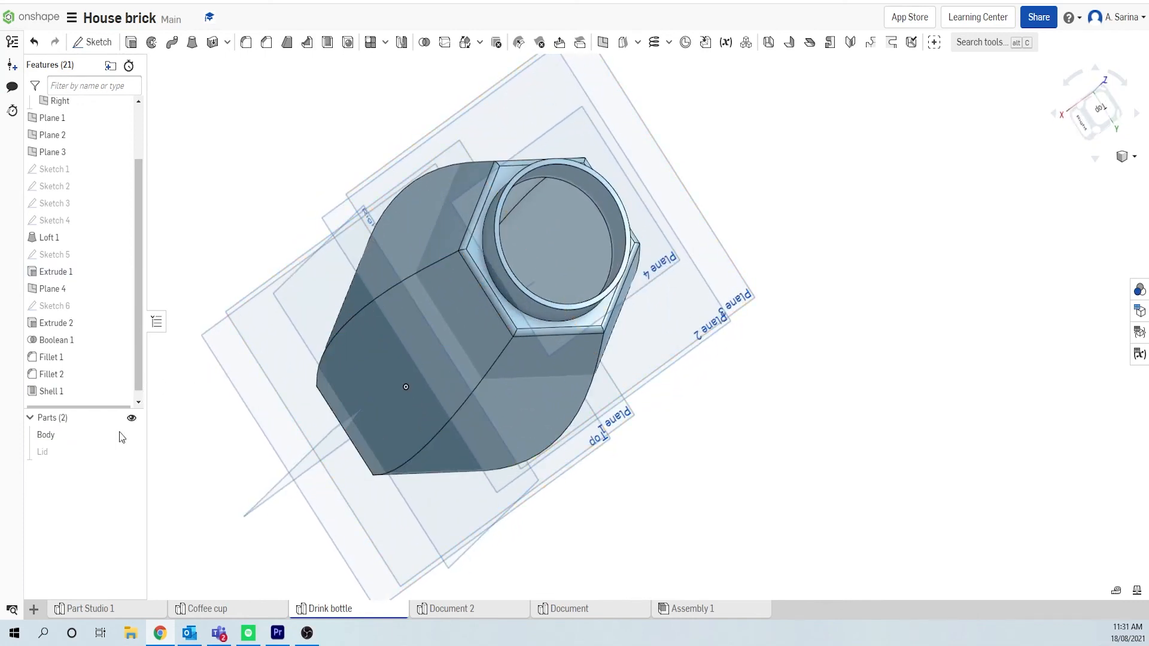
{"action": "left_click", "coordinate": [131, 452]}
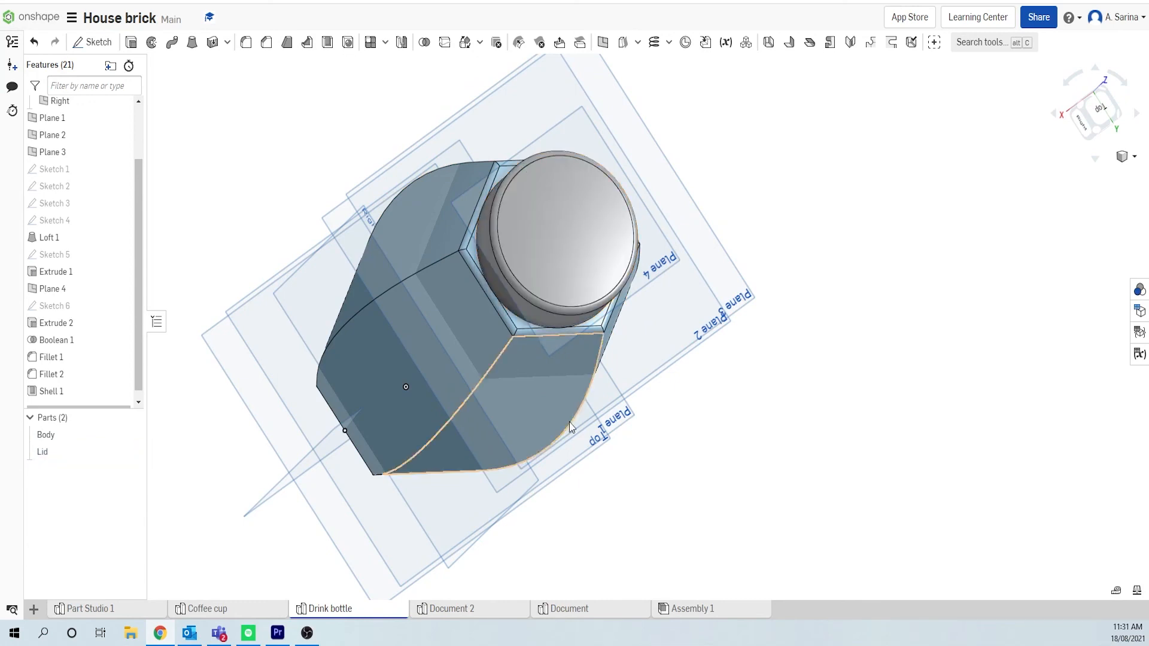
{"action": "right_click_drag", "start_coordinate": [656, 423], "coordinate": [649, 369]}
{"action": "scroll", "coordinate": [649, 369], "scroll_direction": "down", "scroll_amount": 3}
{"action": "right_click_drag", "start_coordinate": [711, 432], "coordinate": [788, 435]}
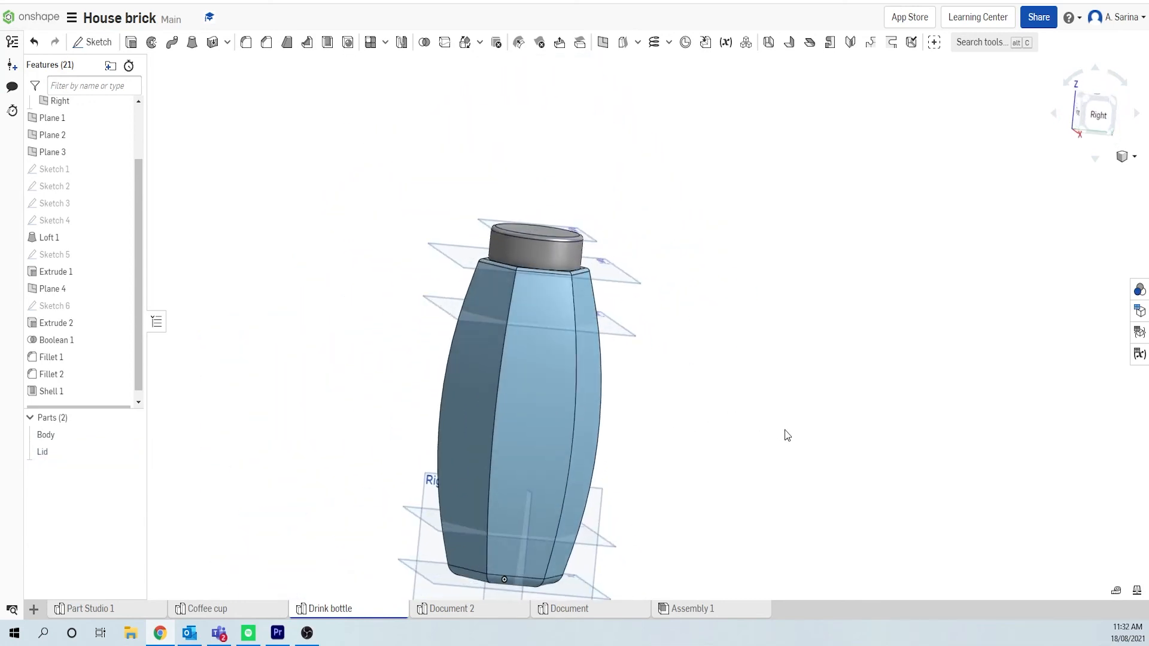
{"action": "right_click_drag", "start_coordinate": [730, 410], "coordinate": [778, 439]}
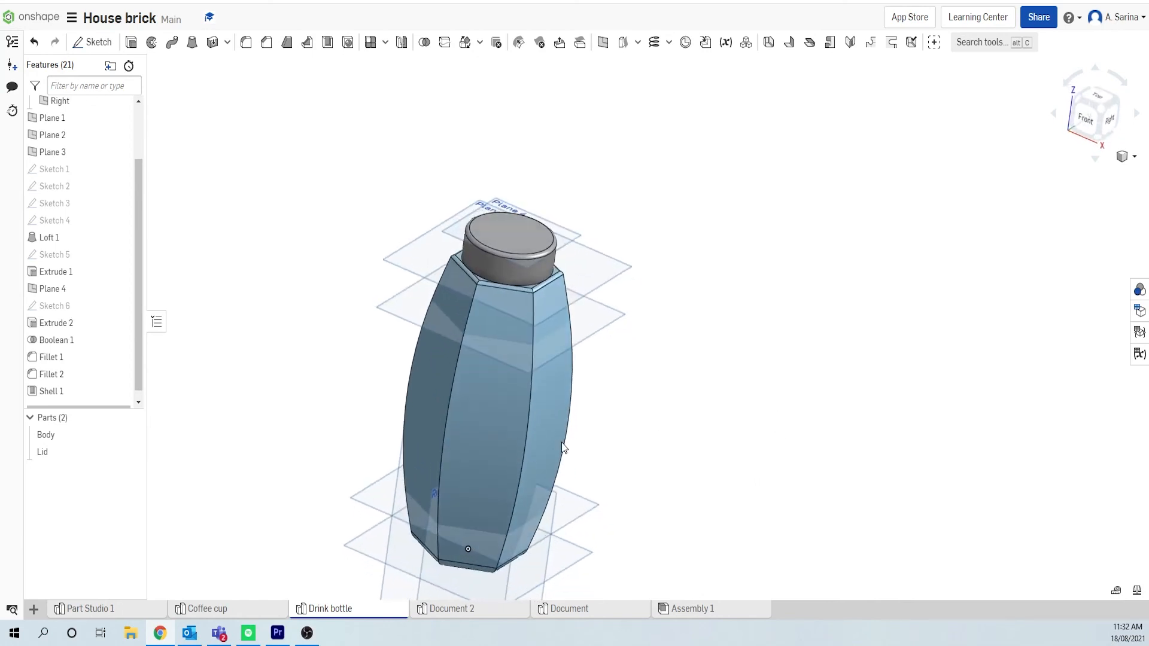
Change the Body's appearance to green 5FA73D with an opacity of about 0.32
{"action": "left_click", "coordinate": [57, 436]}
{"action": "right_click", "coordinate": [56, 437]}
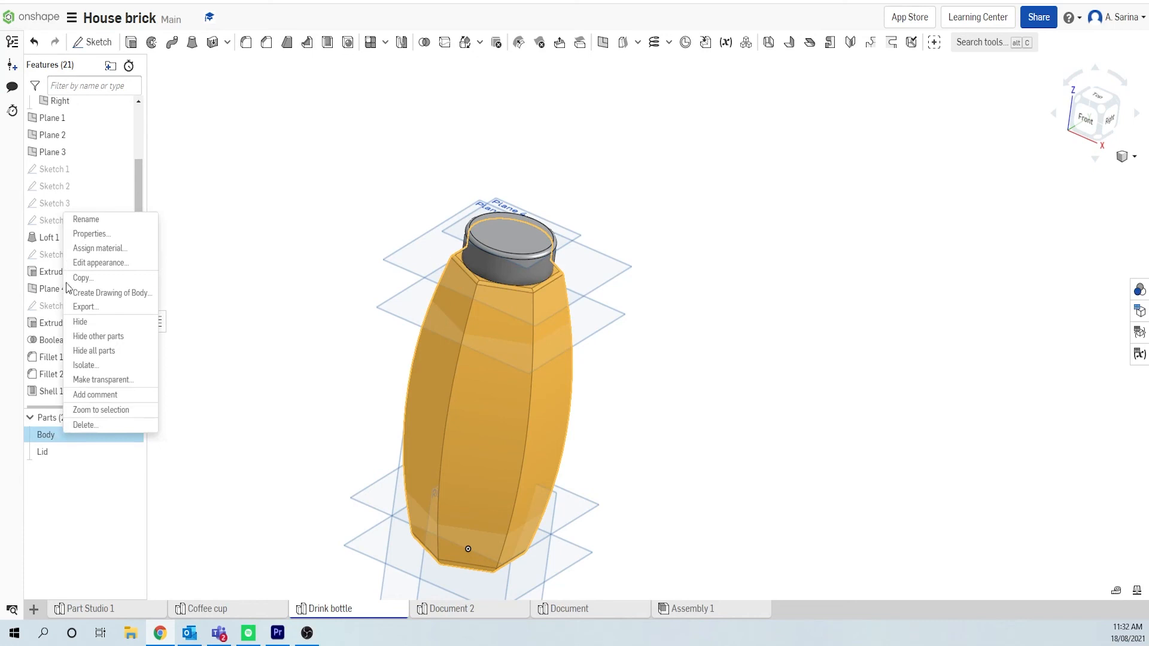
{"action": "left_click", "coordinate": [102, 263]}
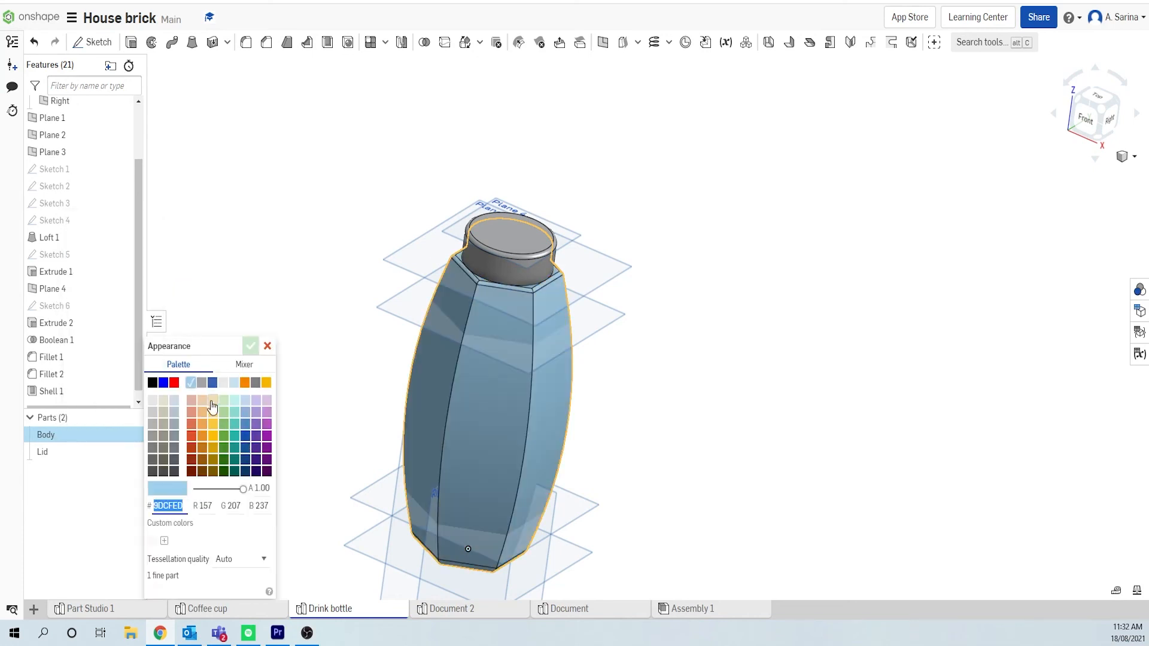
{"action": "left_click", "coordinate": [223, 439]}
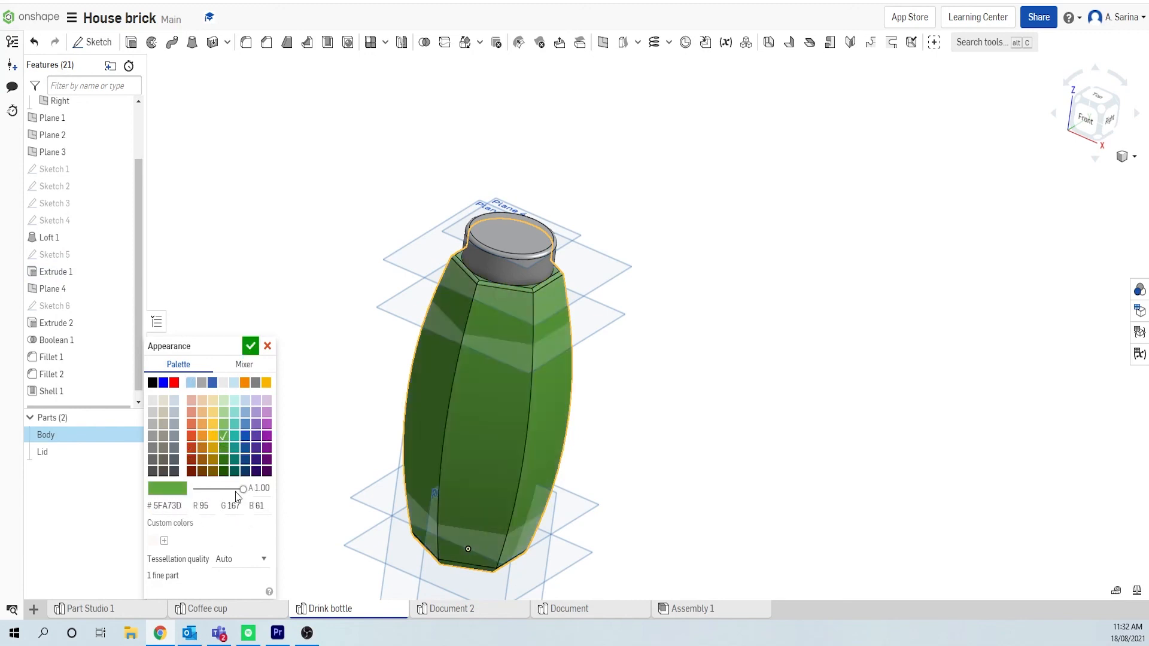
{"action": "left_click_drag", "start_coordinate": [243, 489], "coordinate": [208, 495]}
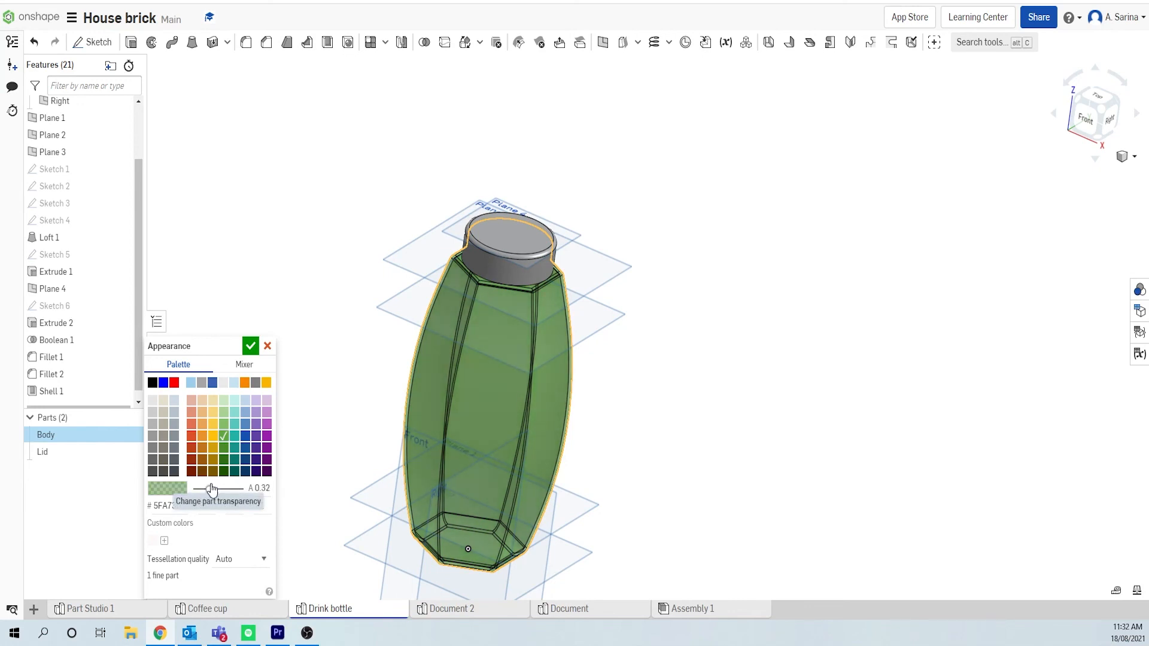
{"action": "left_click", "coordinate": [251, 347]}
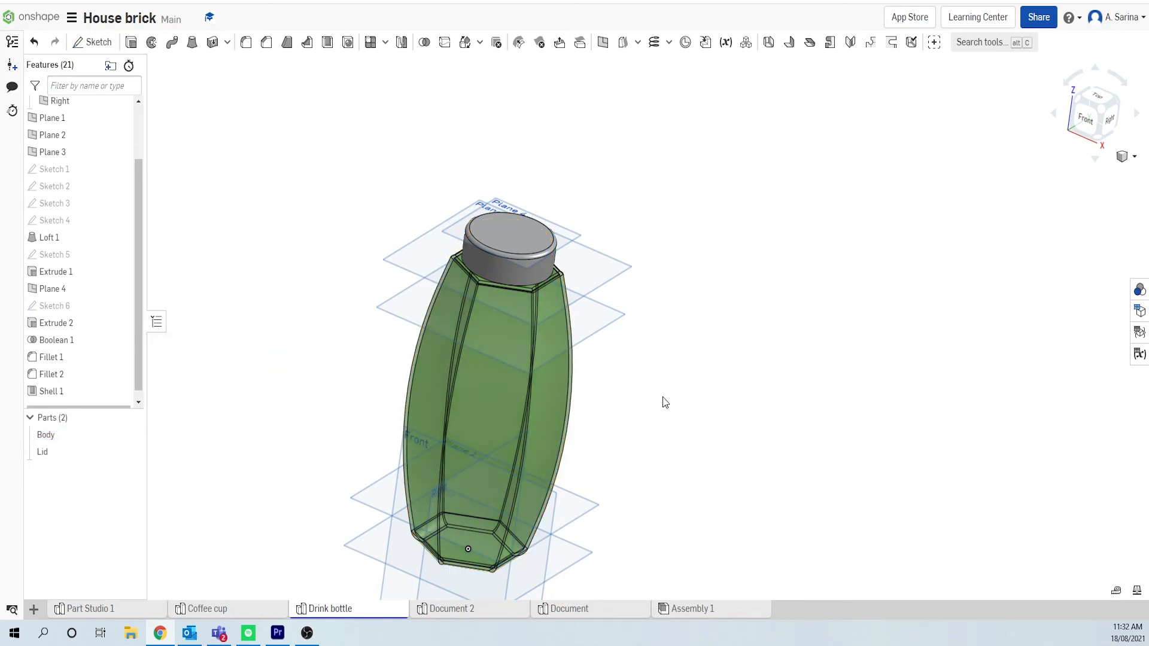
Try teal and blue shades for the Lid's appearance and apply light blue 8AAED6
{"action": "right_click", "coordinate": [50, 458]}
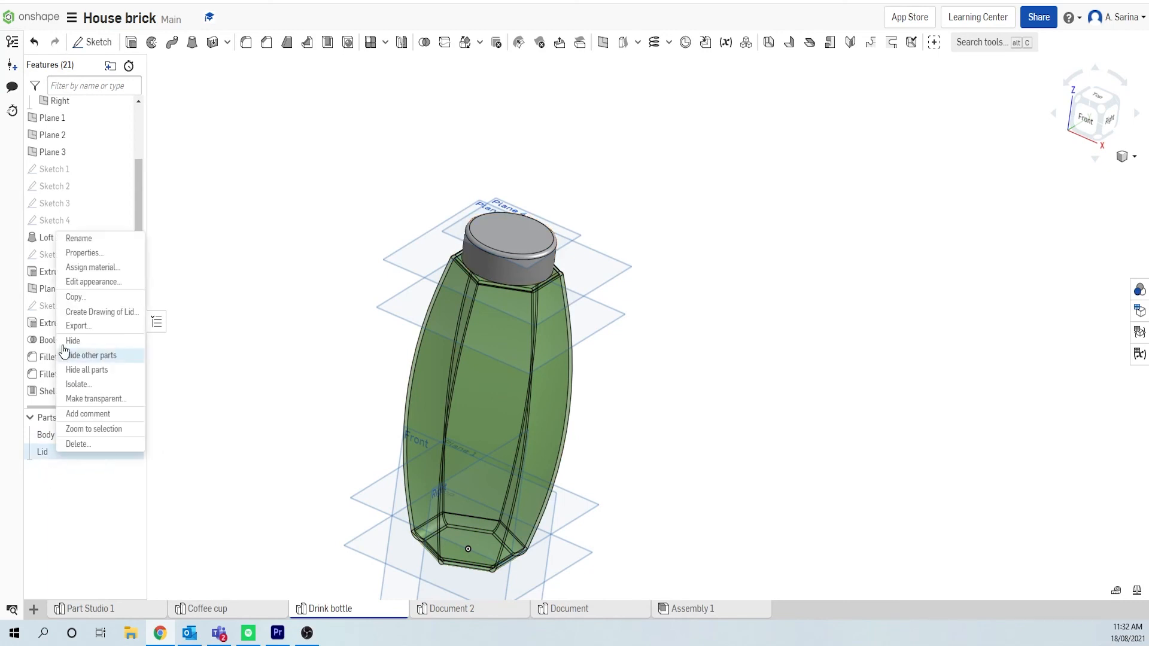
{"action": "left_click", "coordinate": [101, 283]}
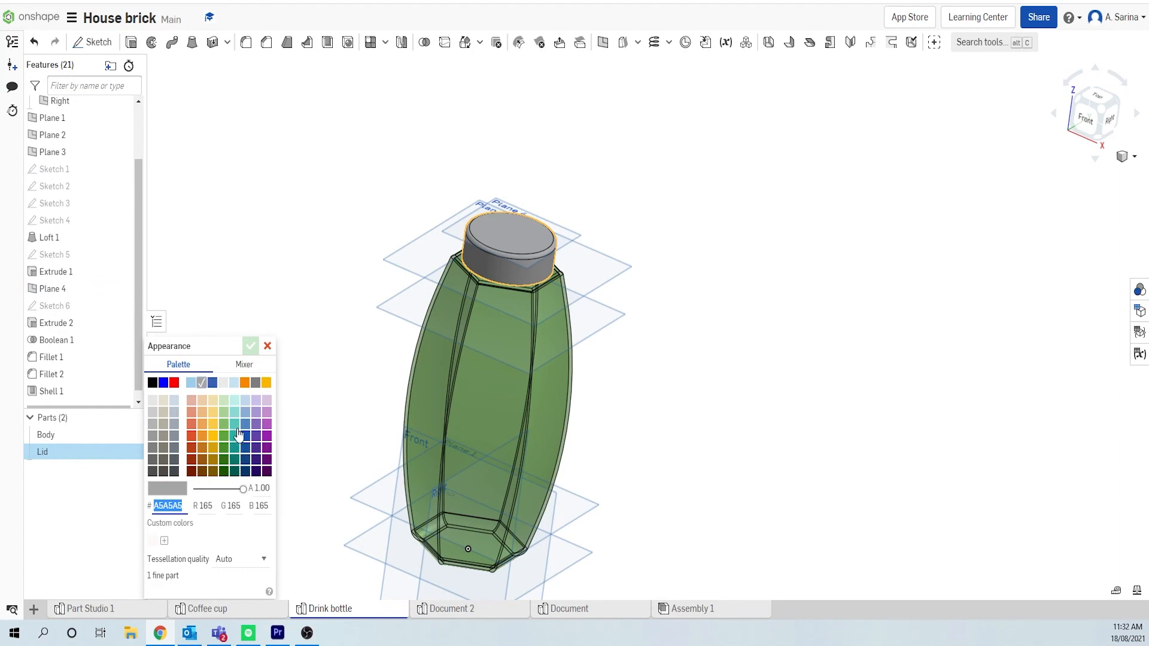
{"action": "left_click", "coordinate": [234, 424]}
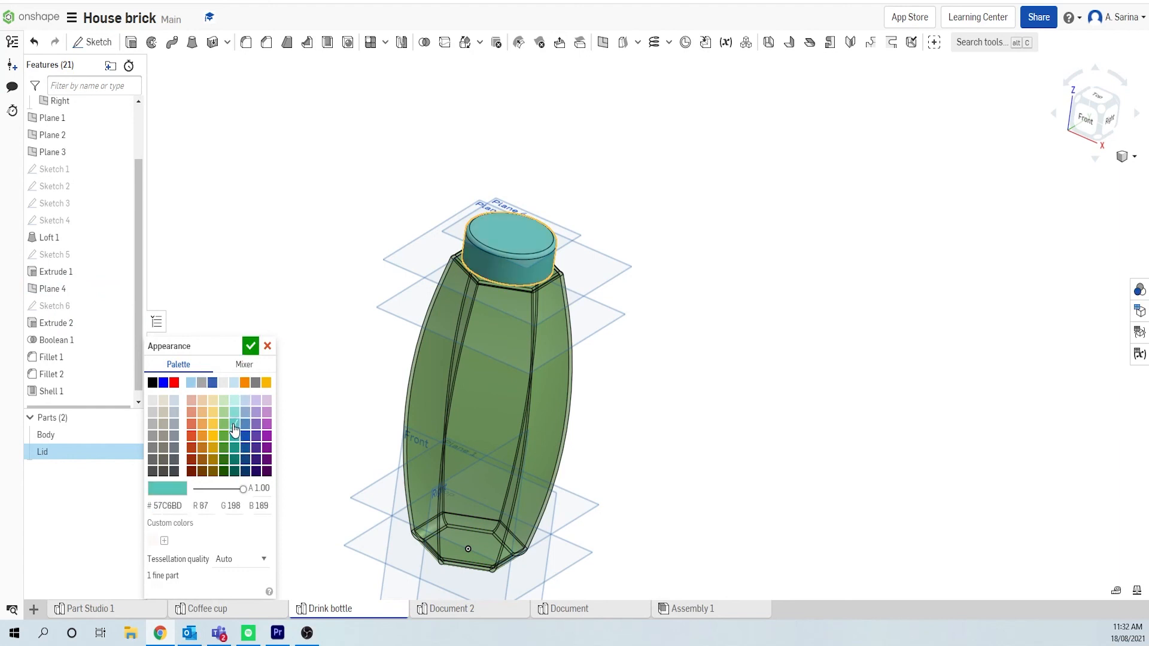
{"action": "left_click", "coordinate": [246, 423]}
{"action": "left_click", "coordinate": [245, 436]}
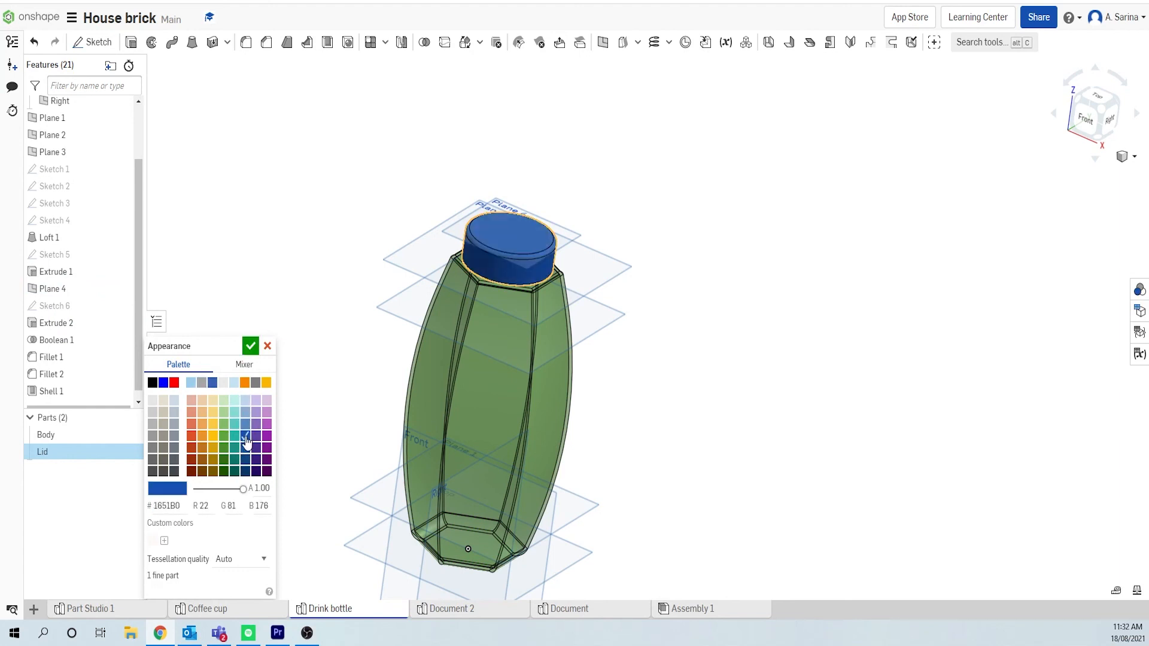
{"action": "left_click", "coordinate": [245, 412]}
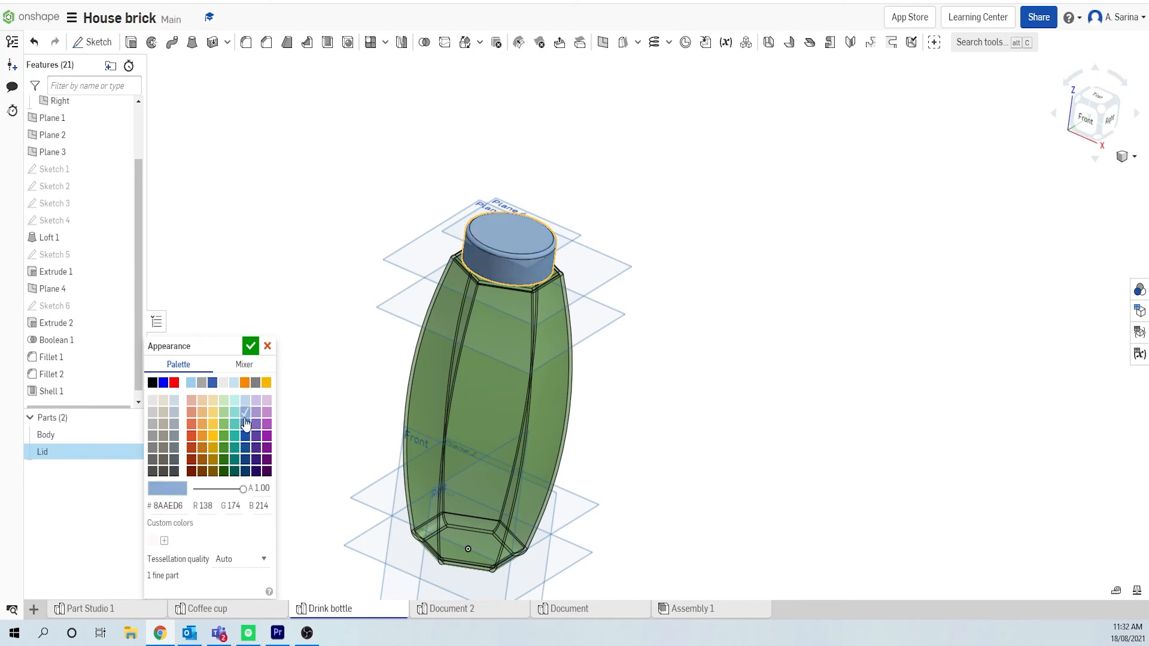
{"action": "left_click", "coordinate": [249, 347]}
Hide all planes and view the coloured bottle from several sides
{"action": "scroll", "coordinate": [509, 433], "scroll_direction": "down", "scroll_amount": 3}
{"action": "right_click_drag", "start_coordinate": [558, 480], "coordinate": [305, 214]}
{"action": "scroll", "coordinate": [703, 416], "scroll_direction": "down", "scroll_amount": 2}
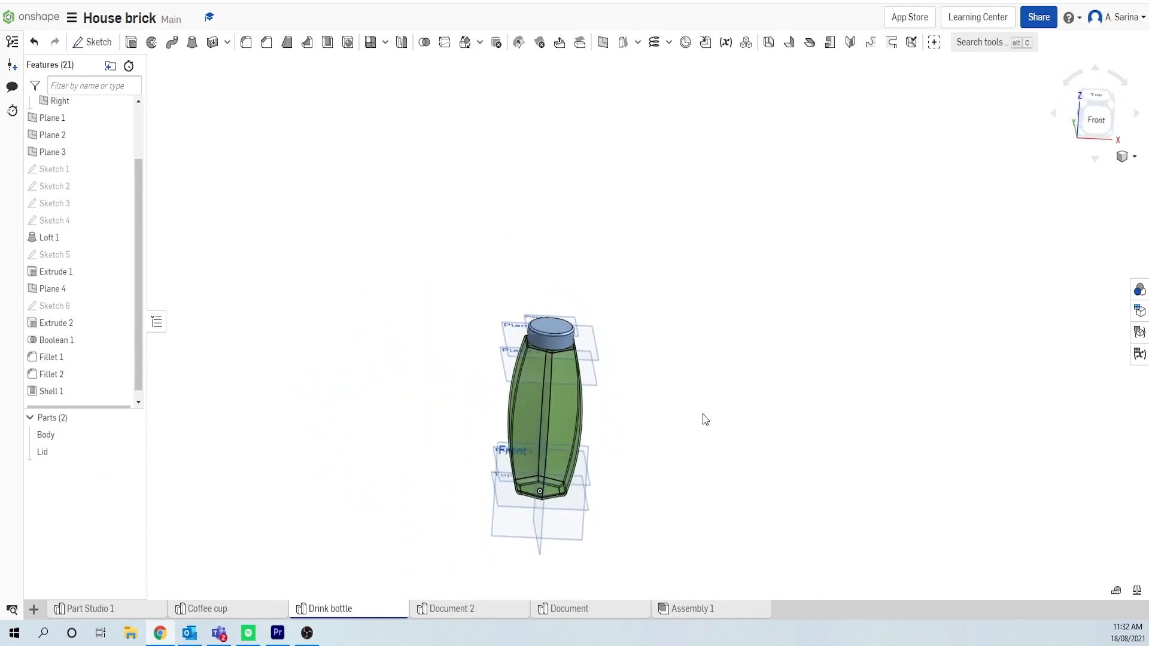
{"action": "scroll", "coordinate": [675, 513], "scroll_direction": "up", "scroll_amount": 3}
{"action": "scroll", "coordinate": [576, 462], "scroll_direction": "up", "scroll_amount": 1}
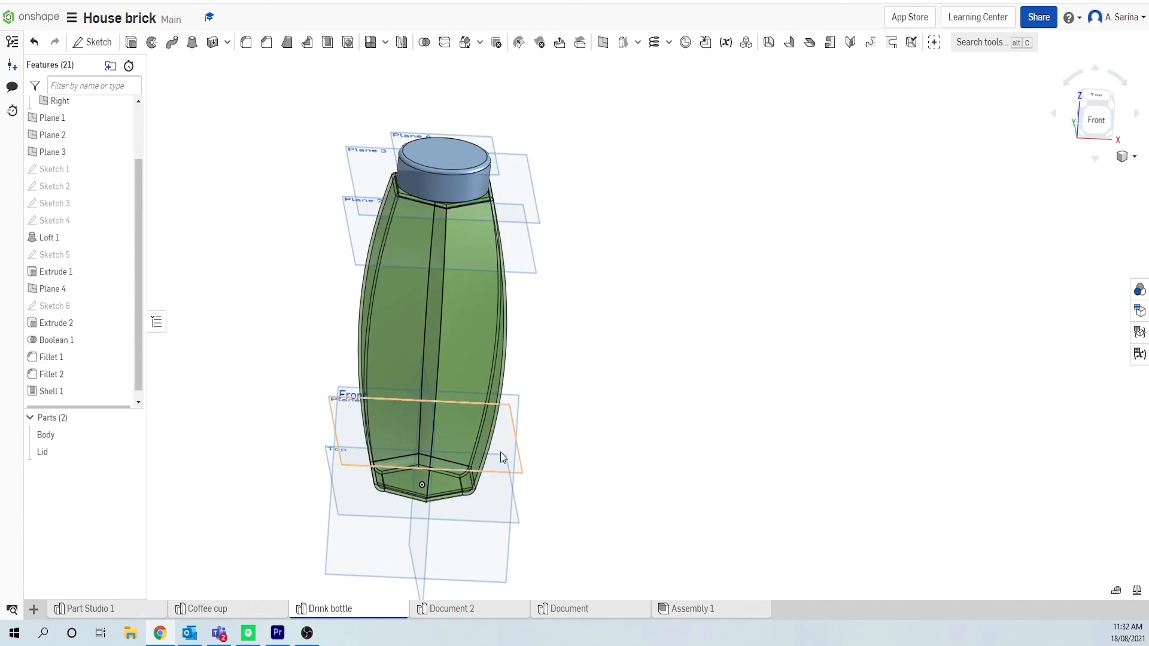
{"action": "key", "text": "p"}
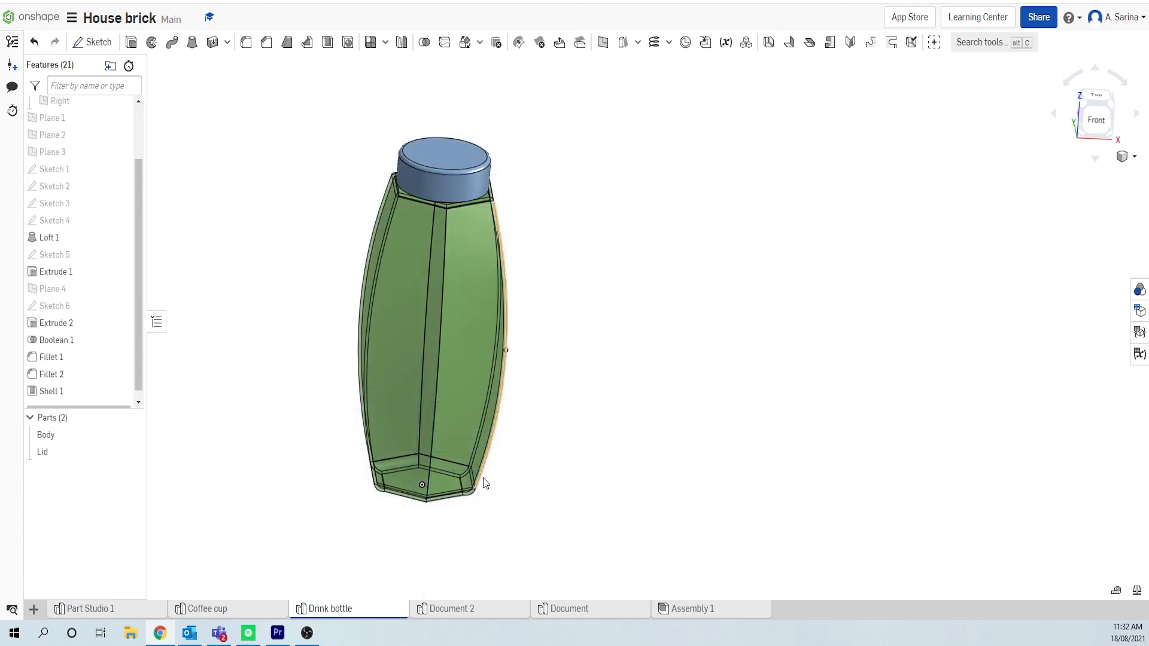
{"action": "right_click_drag", "start_coordinate": [583, 365], "coordinate": [647, 362]}
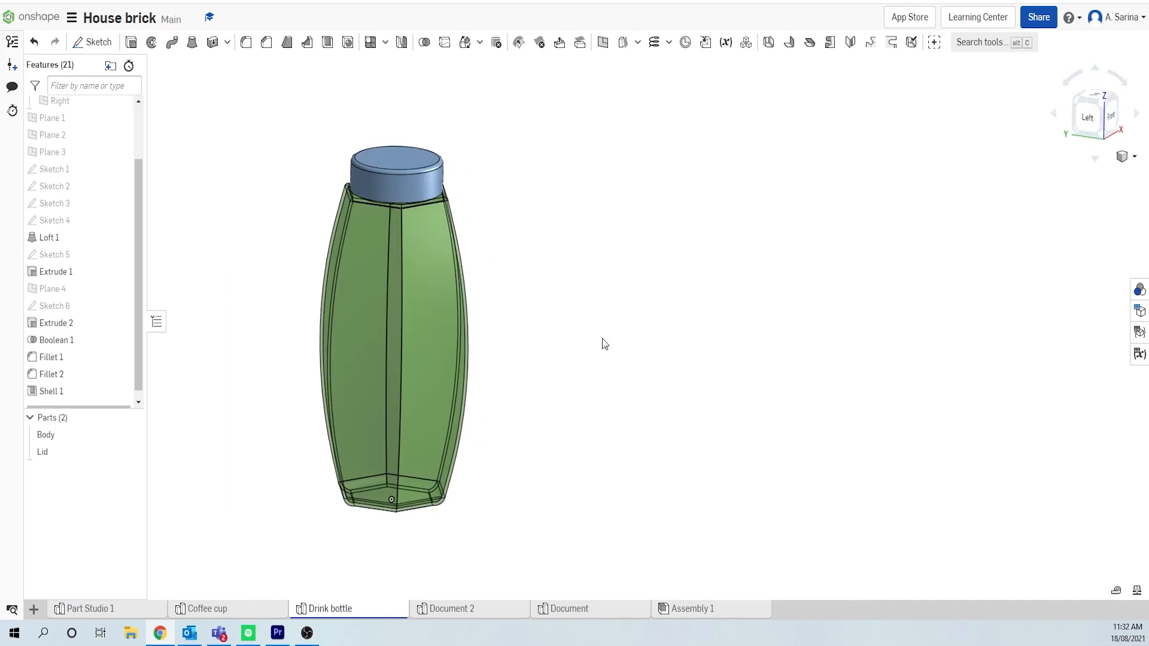
{"action": "right_click_drag", "start_coordinate": [482, 271], "coordinate": [513, 308]}
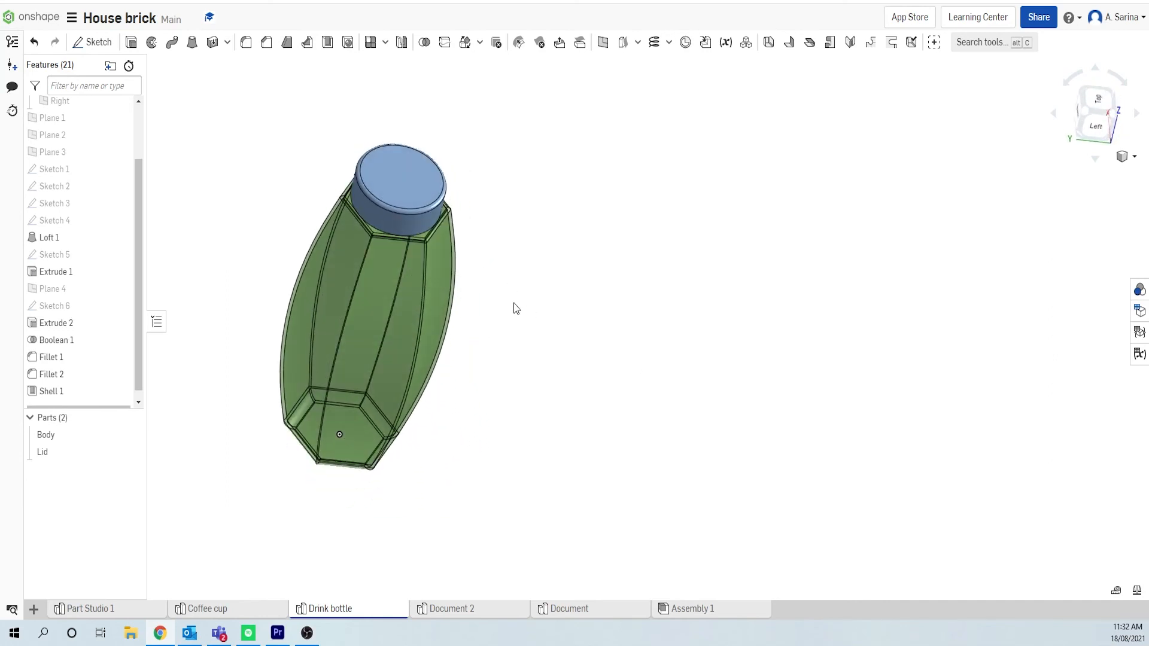